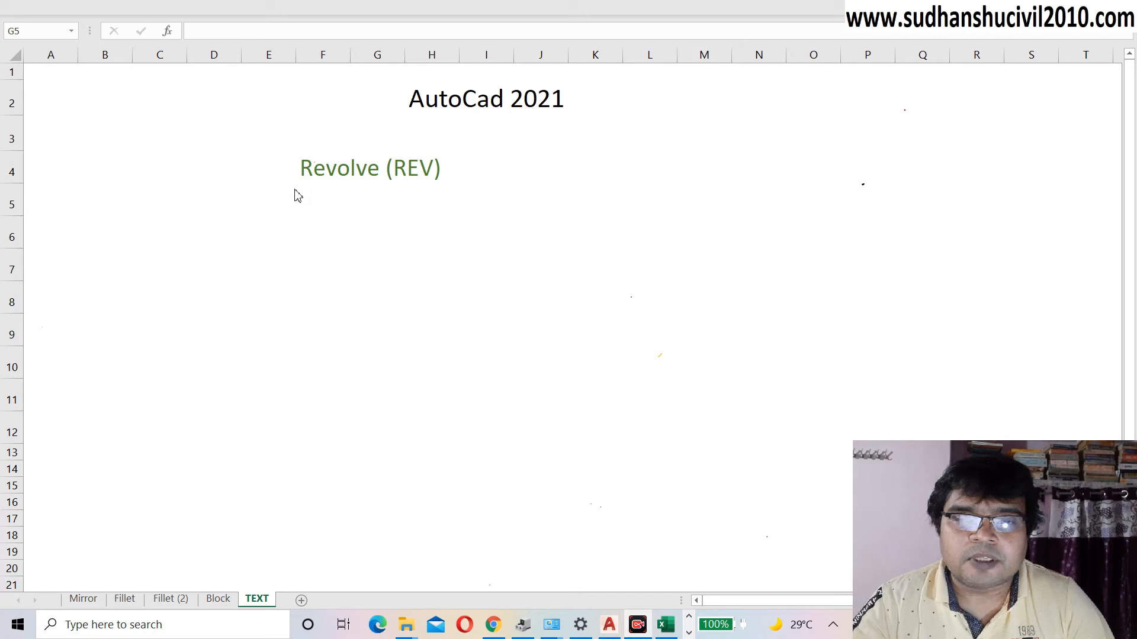
# Step: Select cell E5 beside the Revolve (REV) title in Excel, then return to the AutoCAD drawing
pyautogui.click(296, 196)
pyautogui.rightClick(297, 196)
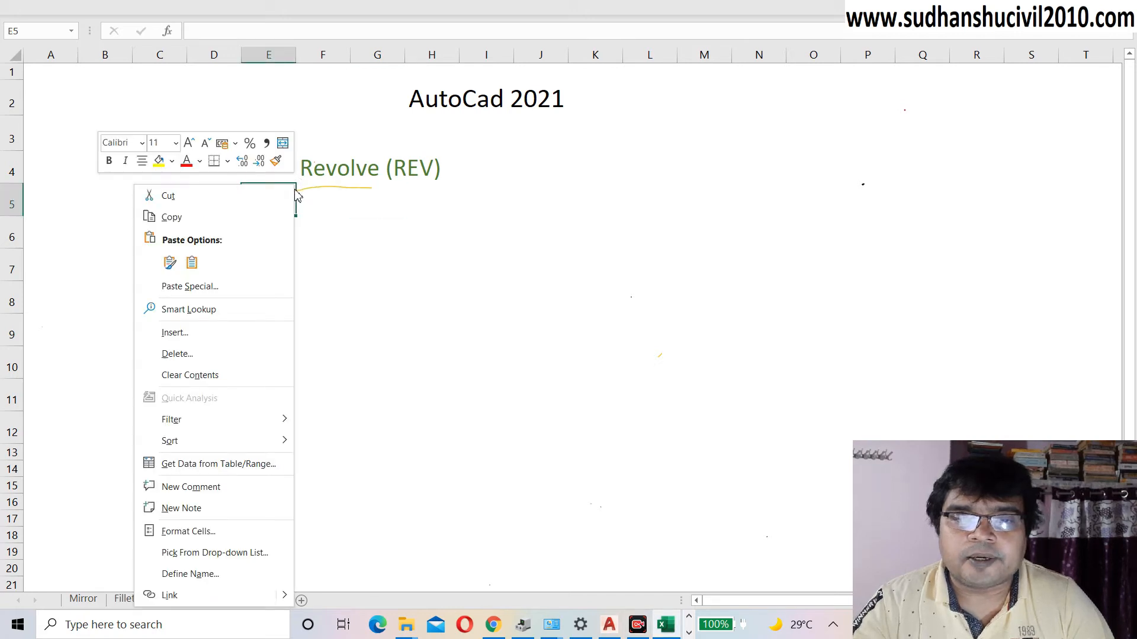
pyautogui.click(295, 190)
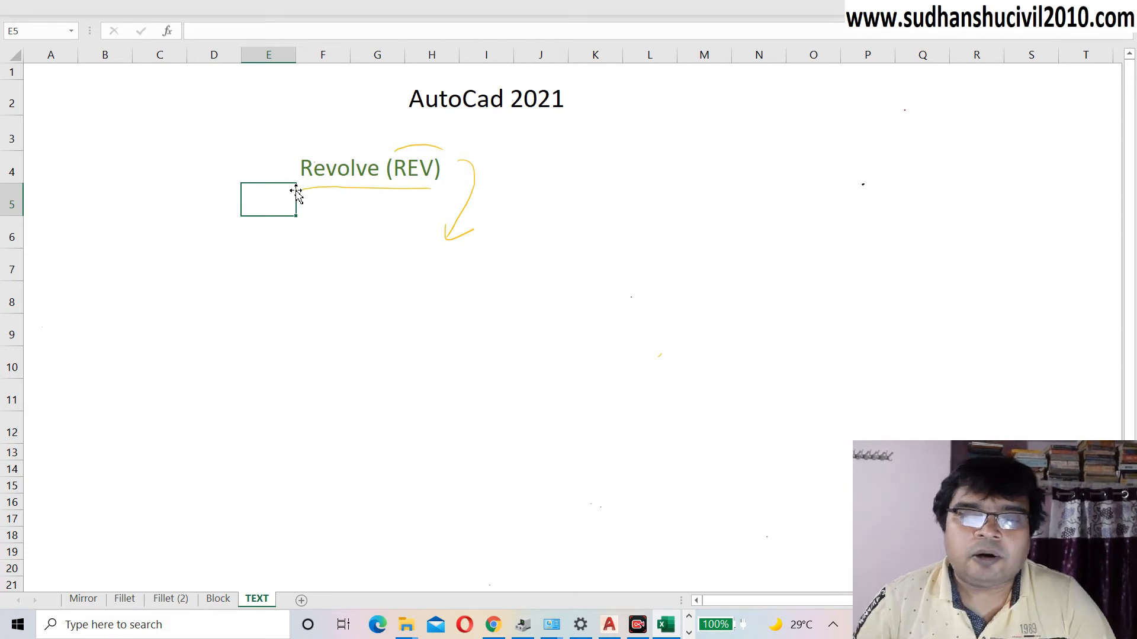
pyautogui.click(610, 625)
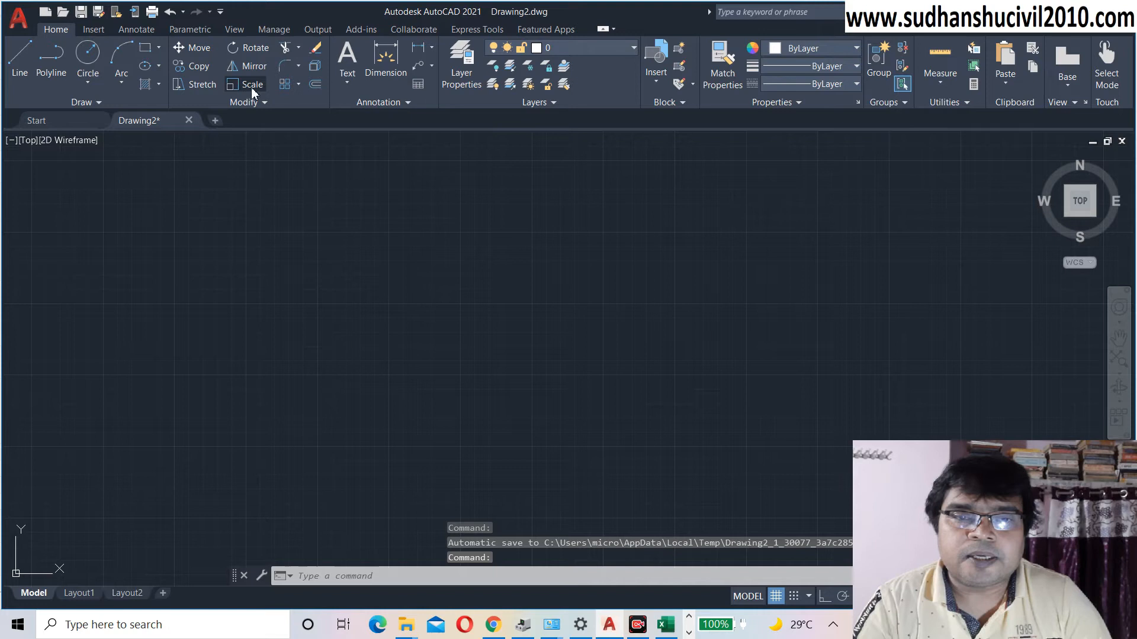
# Step: Change the workspace from Drafting & Annotation to 3D Modeling
pyautogui.moveTo(1010, 502); pyautogui.dragTo(1007, 226)
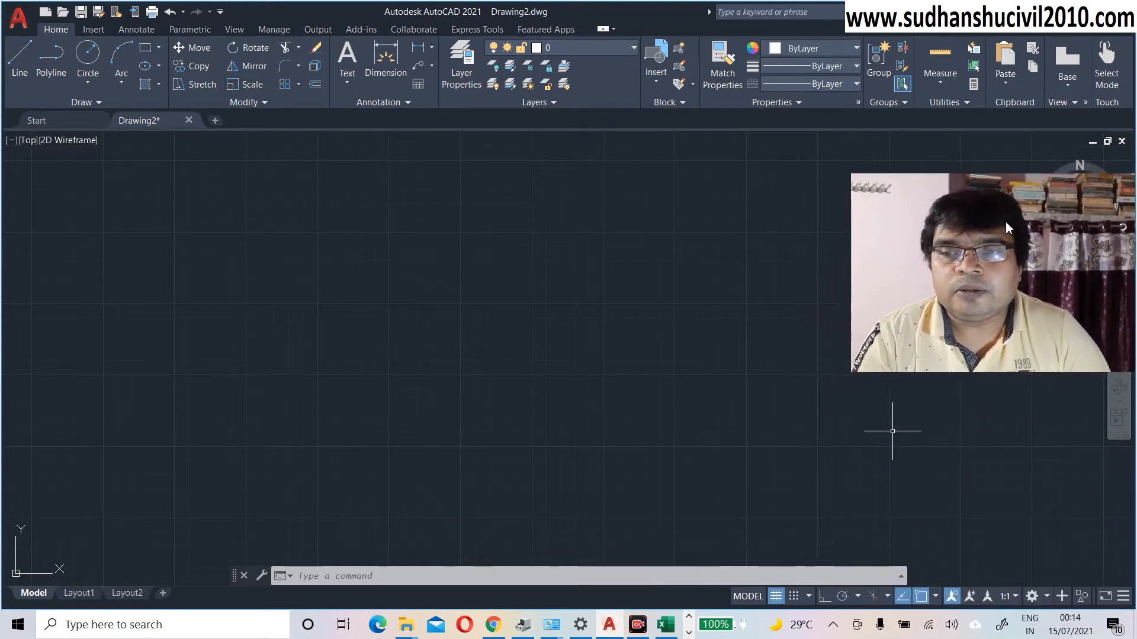
pyautogui.click(1046, 596)
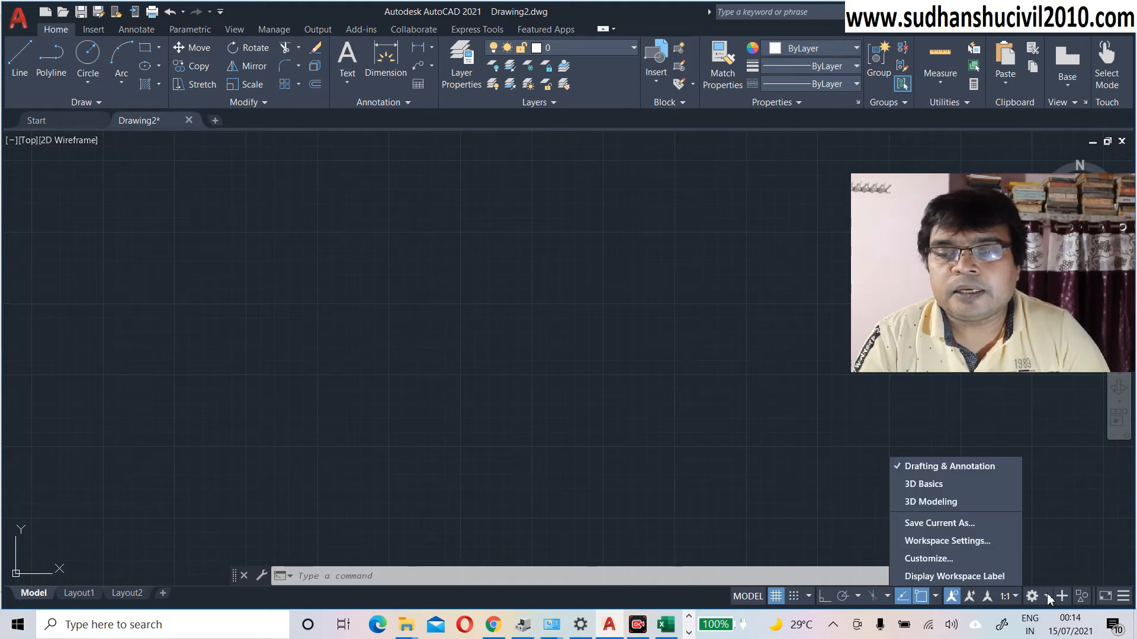
pyautogui.click(936, 501)
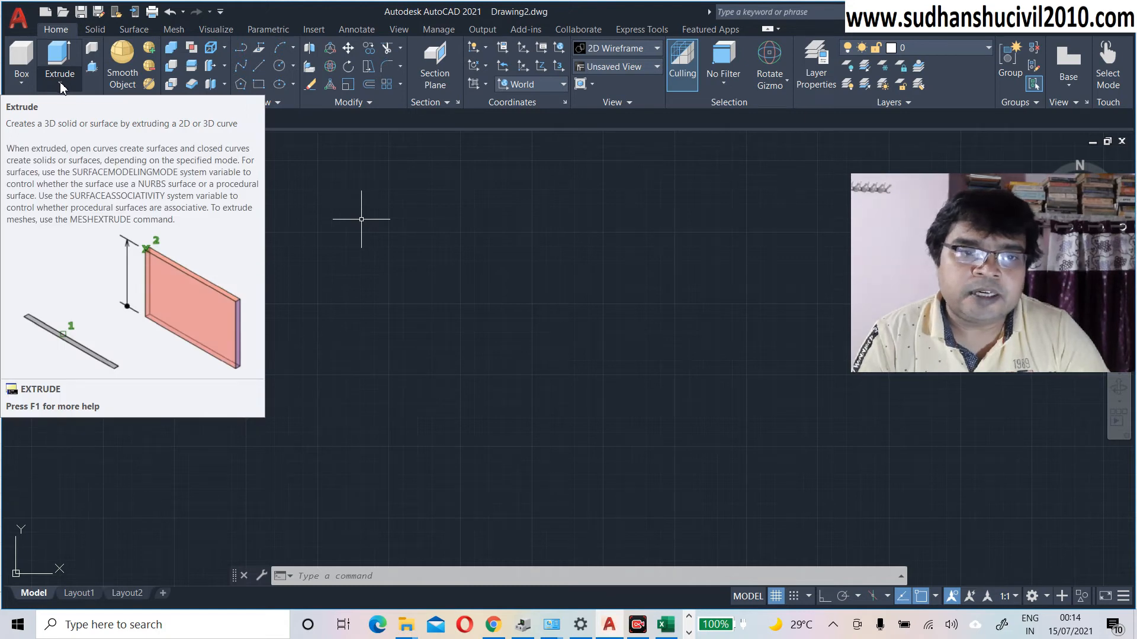
pyautogui.click(60, 84)
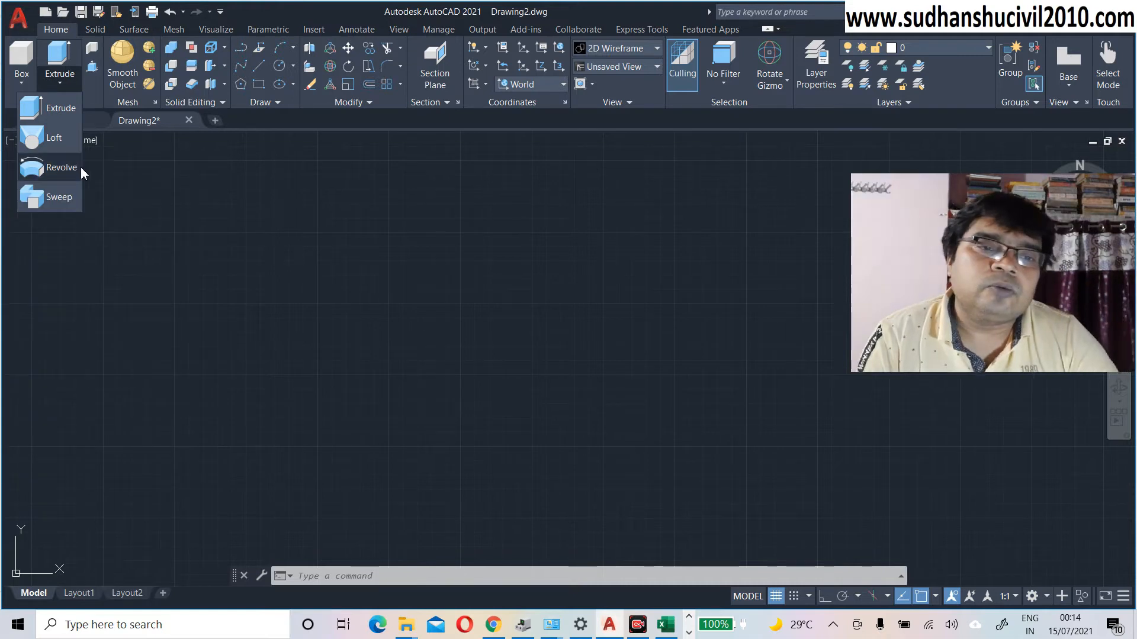
pyautogui.click(137, 171)
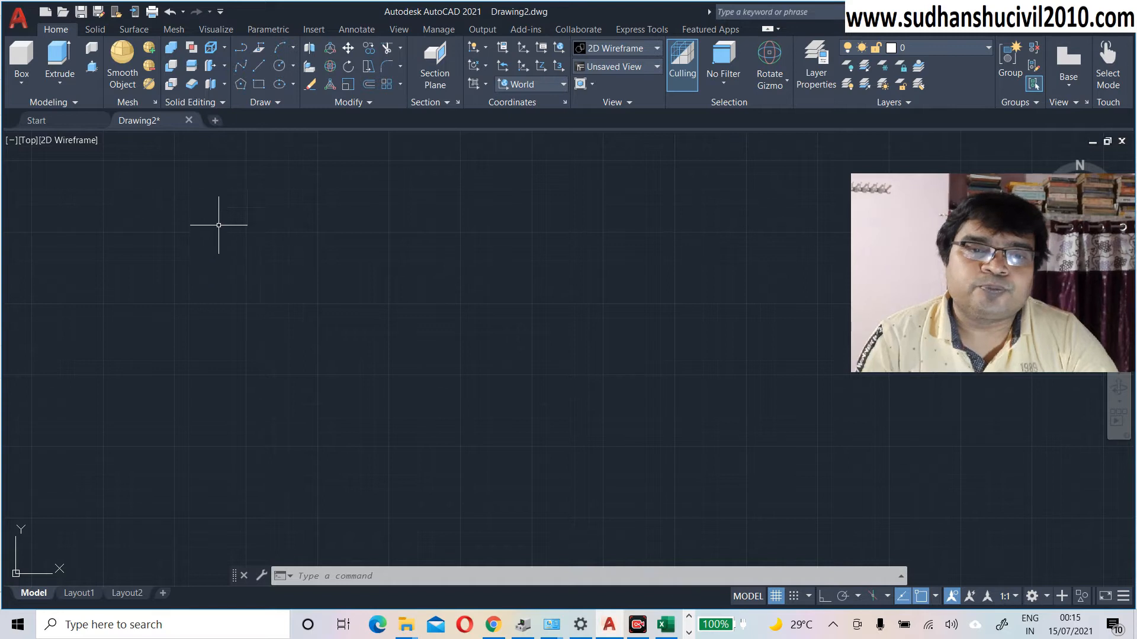
# Step: Draw a small circle on the left side of the empty Drawing2 canvas
pyautogui.click(279, 66)
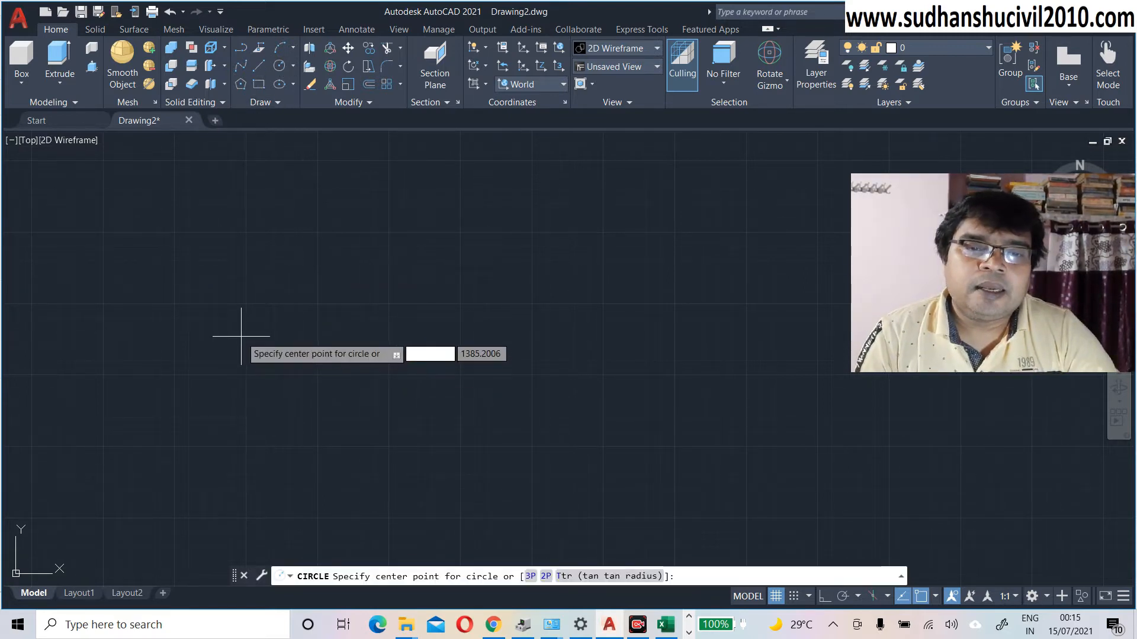
pyautogui.click(245, 336)
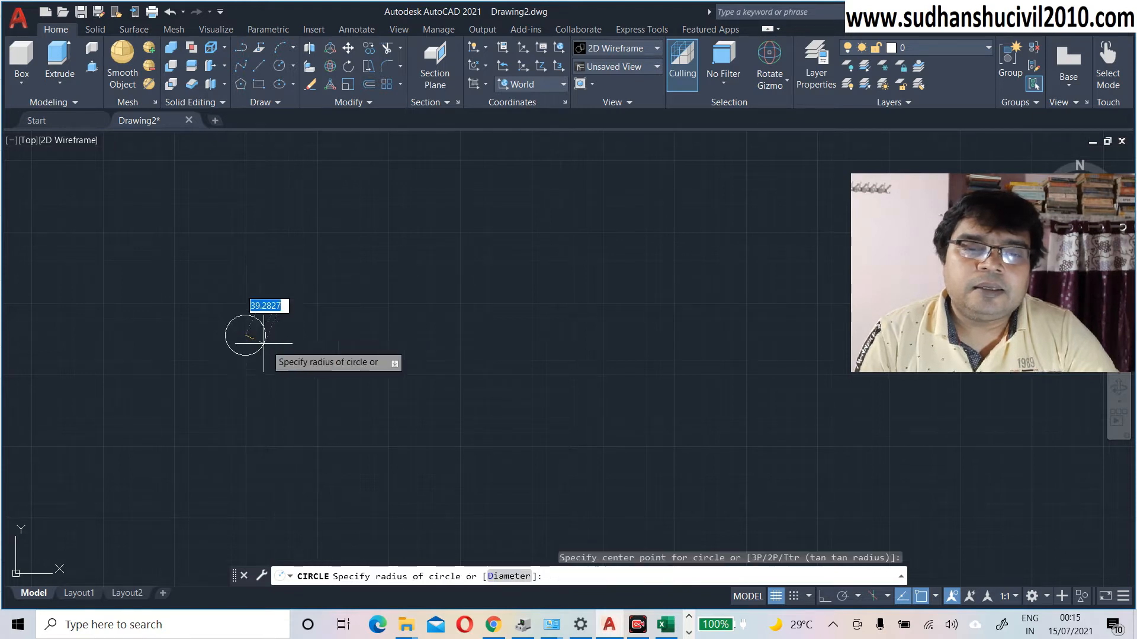
pyautogui.click(281, 352)
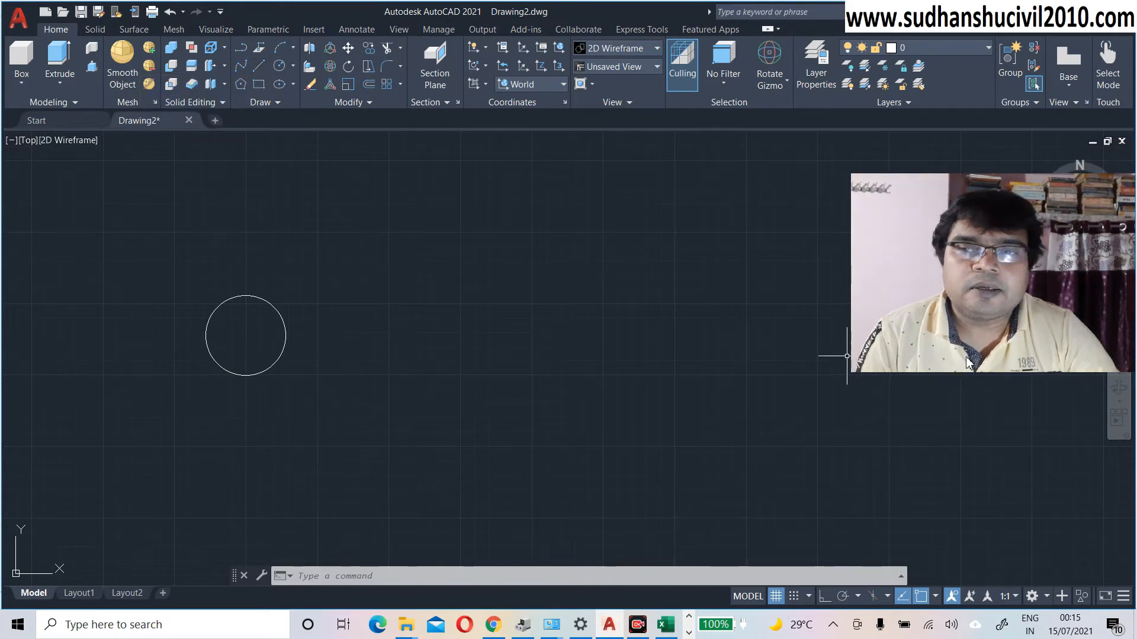
pyautogui.moveTo(1017, 281); pyautogui.dragTo(1016, 473)
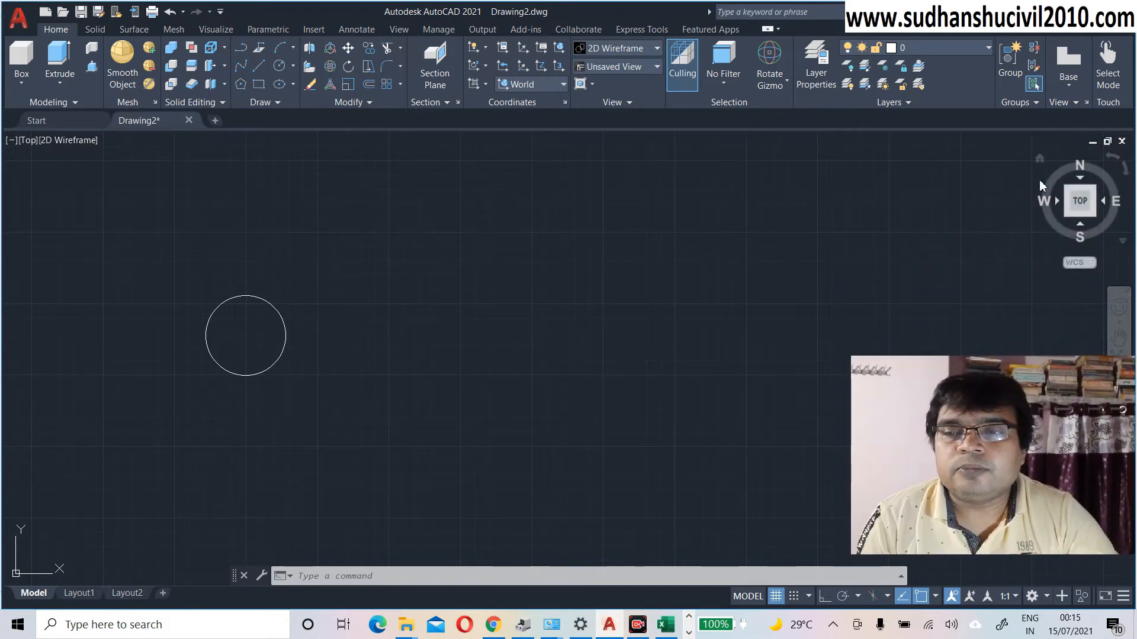
# Step: Switch to the Home isometric view and pan the circle toward the upper centre
pyautogui.click(1042, 161)
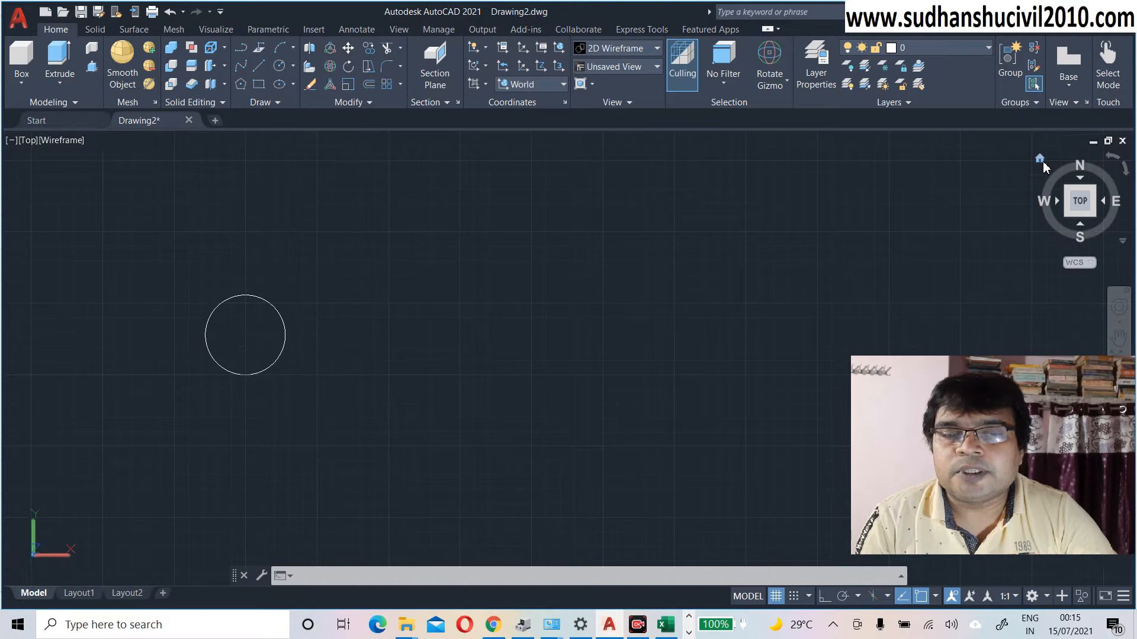
pyautogui.moveTo(598, 401); pyautogui.dragTo(603, 335, button='middle')
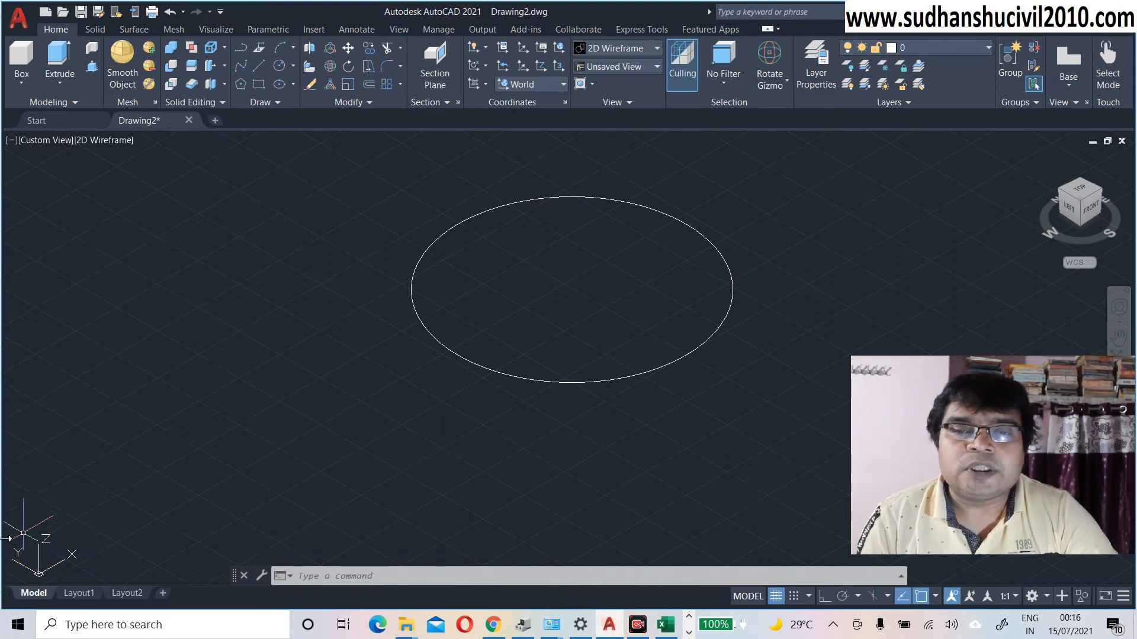
pyautogui.moveTo(283, 436); pyautogui.dragTo(342, 386, button='middle')
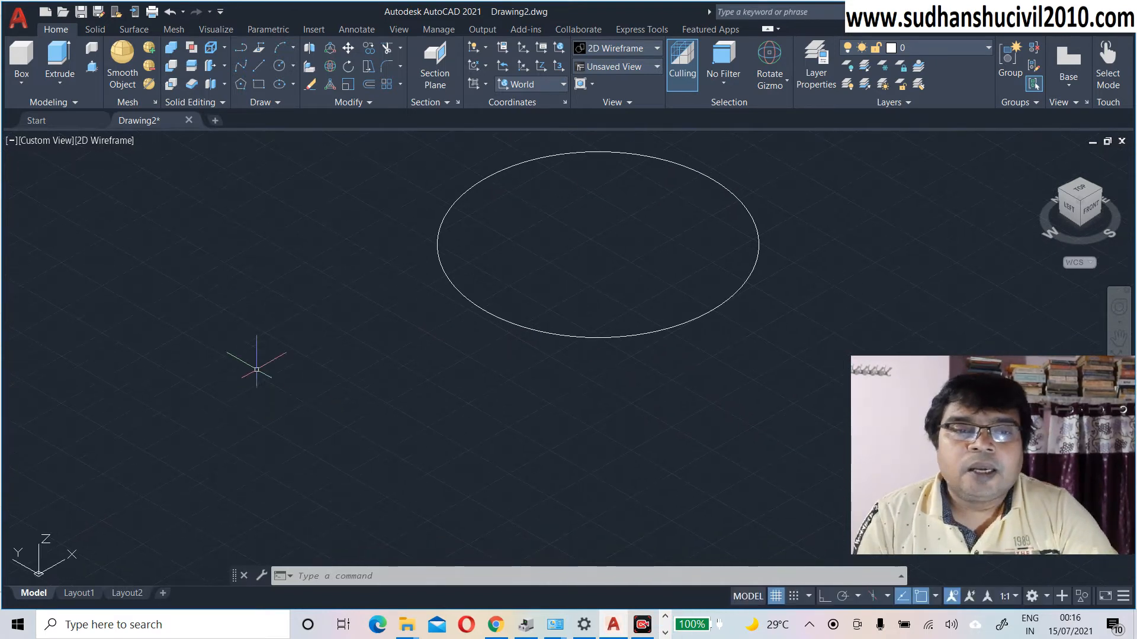
# Step: Draw an Ortho-constrained line from left of the circle toward the lower right
pyautogui.click(260, 66)
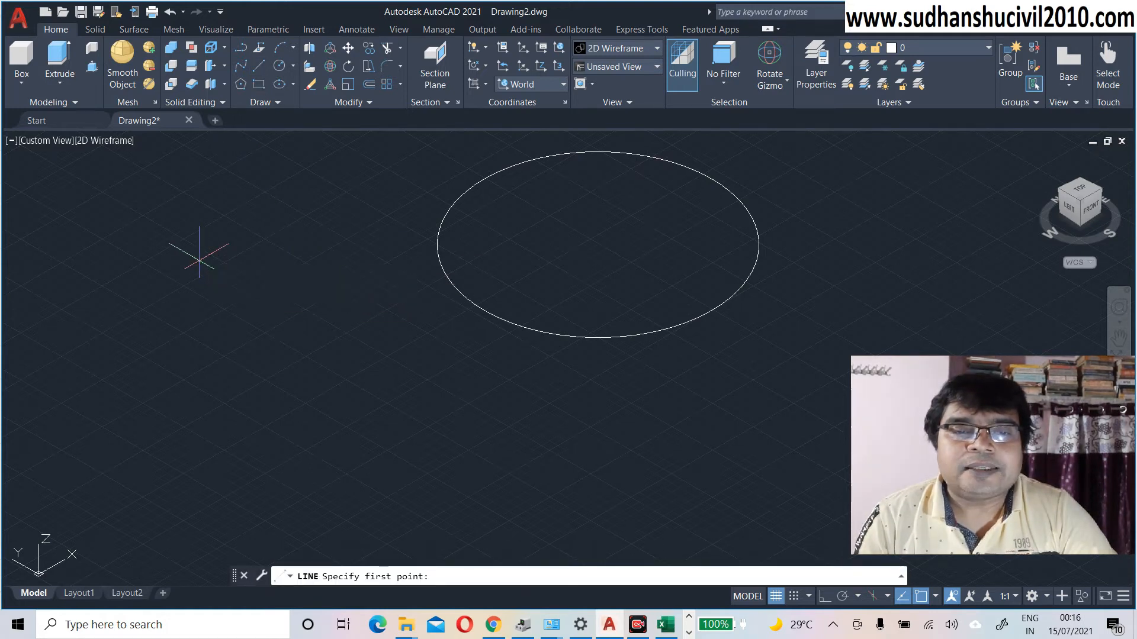
pyautogui.click(200, 261)
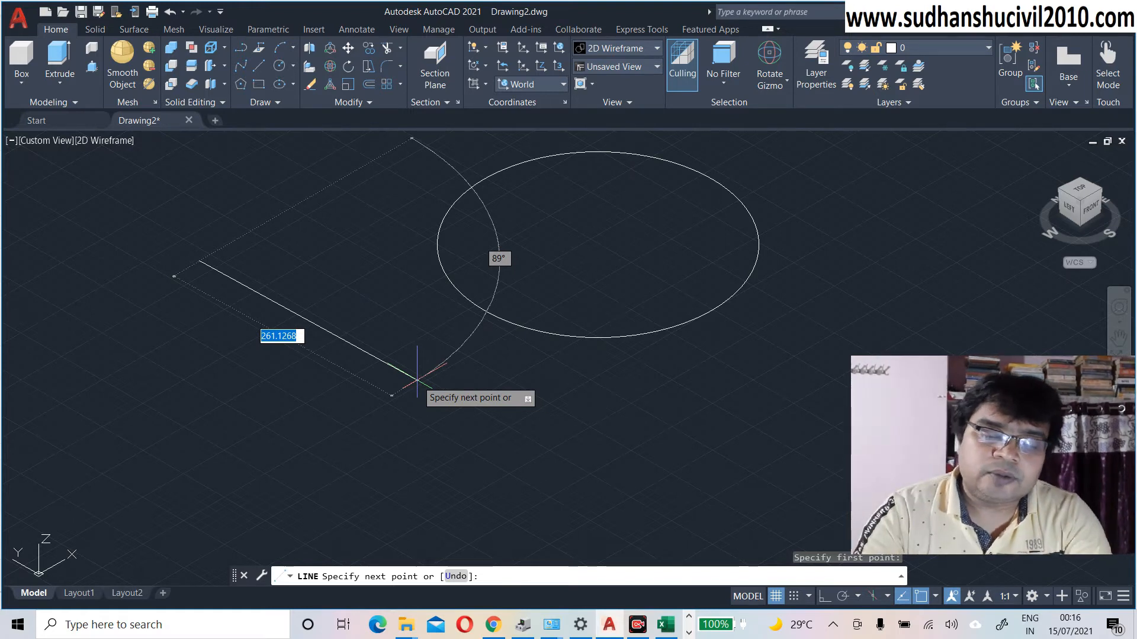
pyautogui.press('F8')
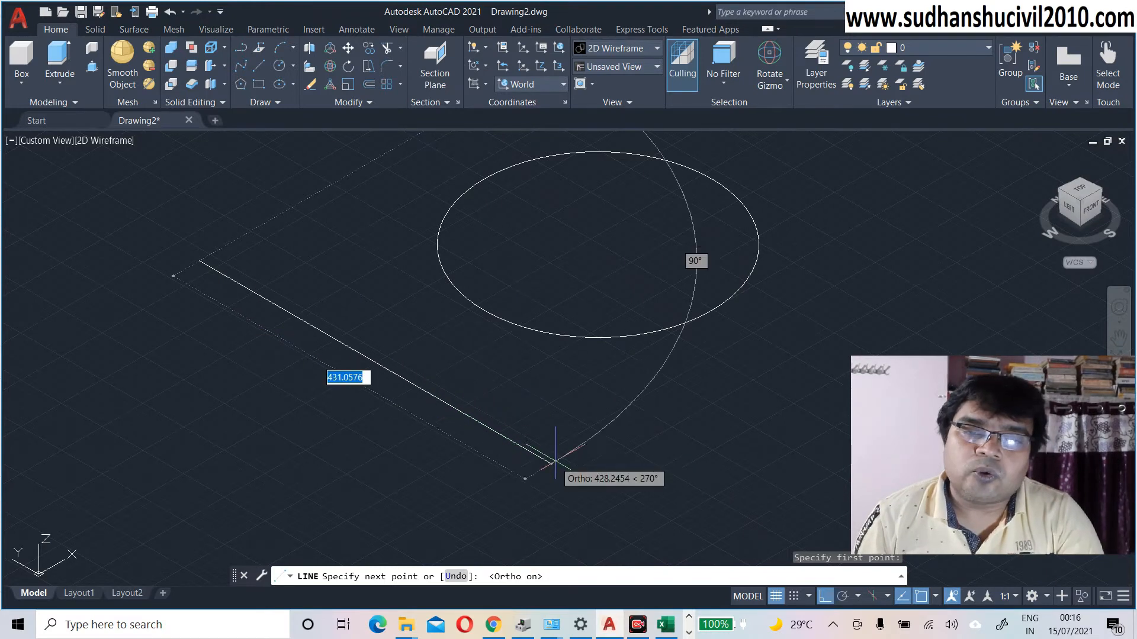
pyautogui.click(614, 502)
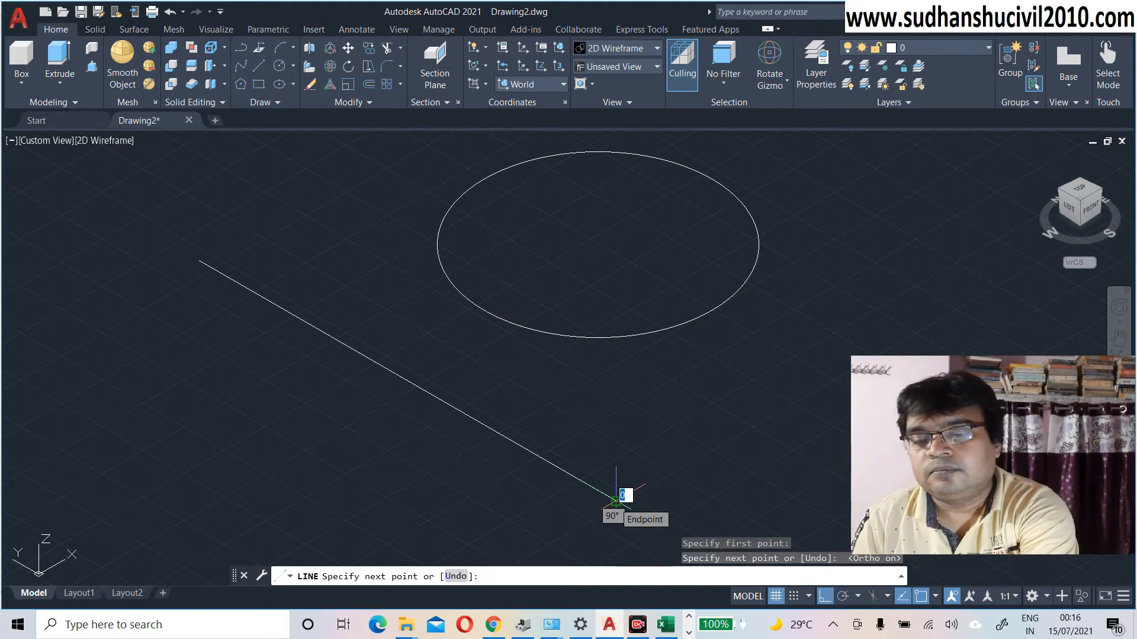
pyautogui.press('Return')
pyautogui.scroll(-2, 612, 504)
pyautogui.moveTo(610, 505)
pyautogui.mouseDown(button='middle')
pyautogui.moveTo(535, 465)
pyautogui.moveTo(413, 354)
pyautogui.mouseUp(button='middle')
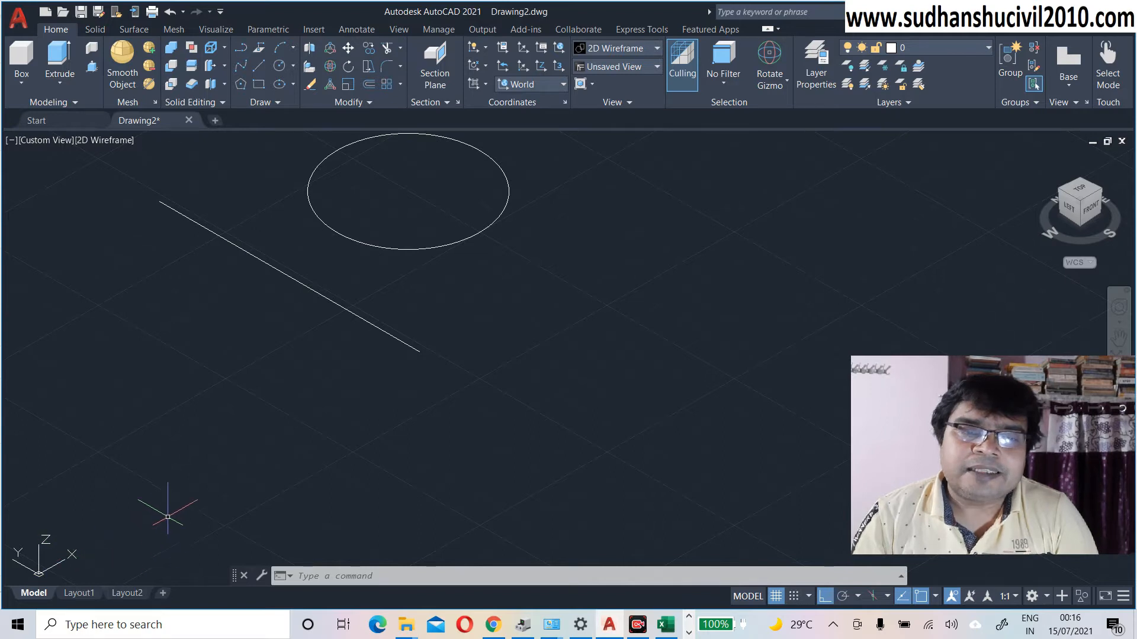
# Step: Draw a second ortho line to the right of the circle, running toward the upper right
pyautogui.click(259, 68)
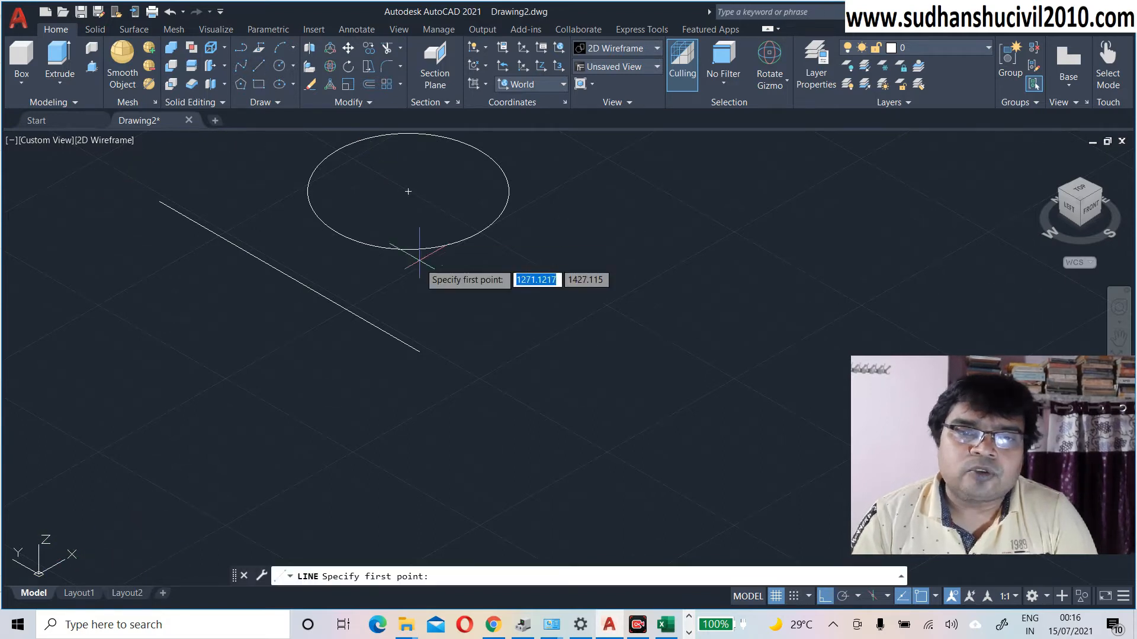
pyautogui.click(486, 319)
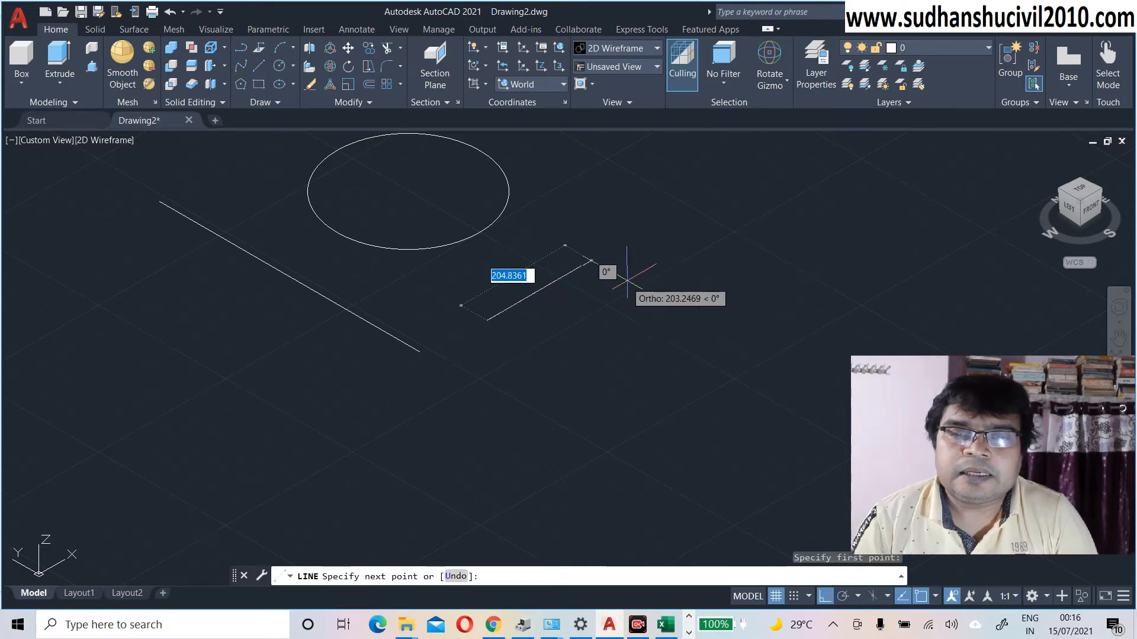
pyautogui.moveTo(626, 284); pyautogui.dragTo(579, 326, button='middle')
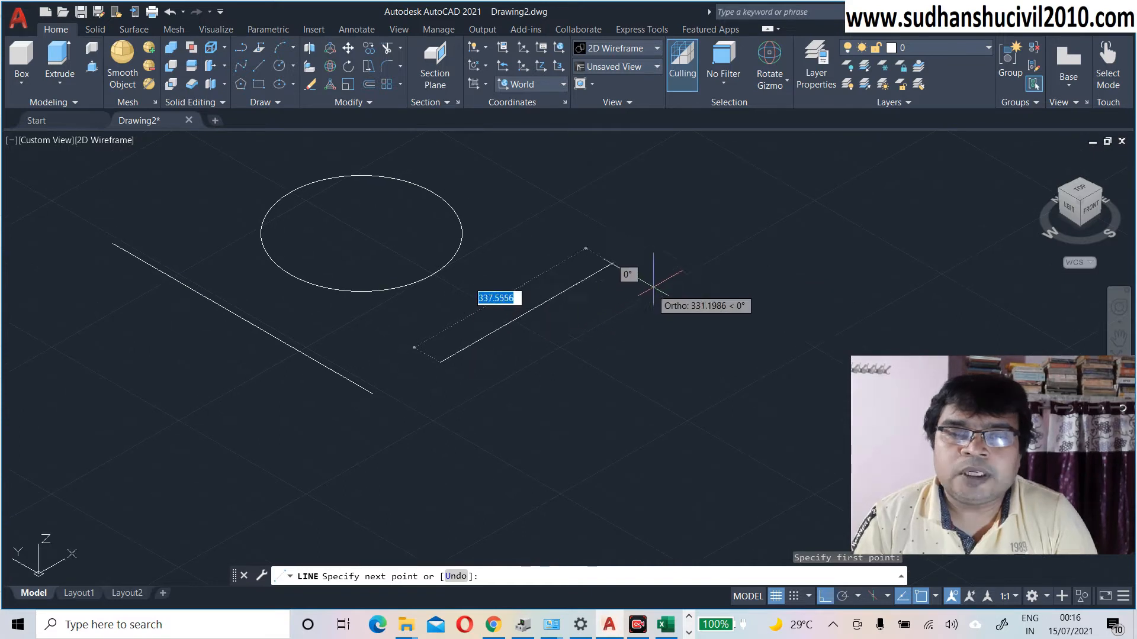
pyautogui.click(680, 225)
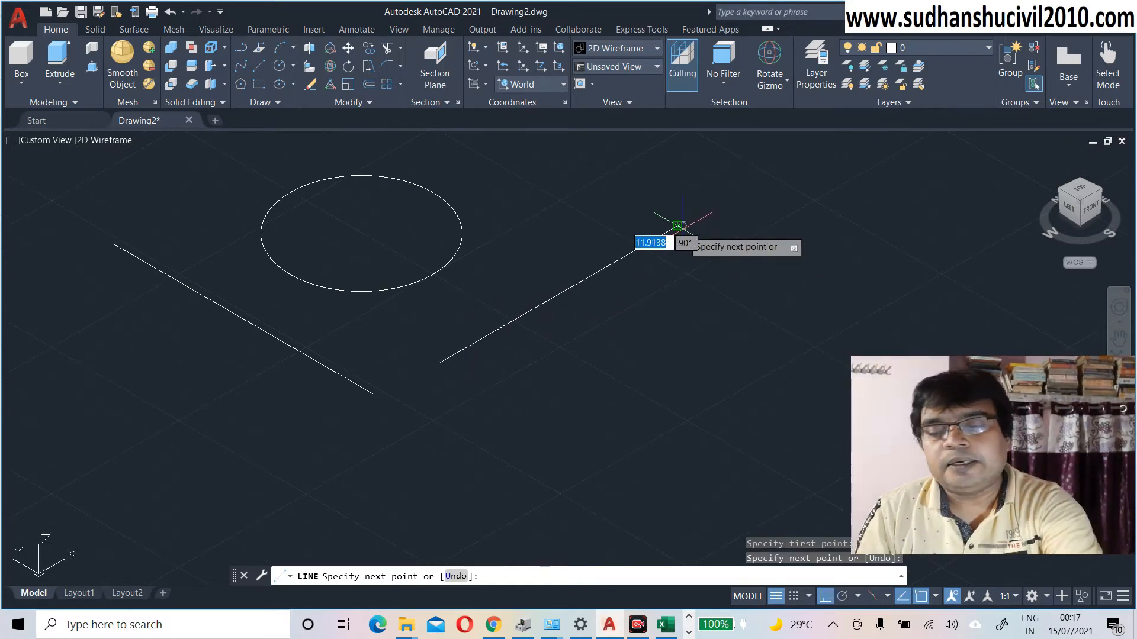
pyautogui.press('Return')
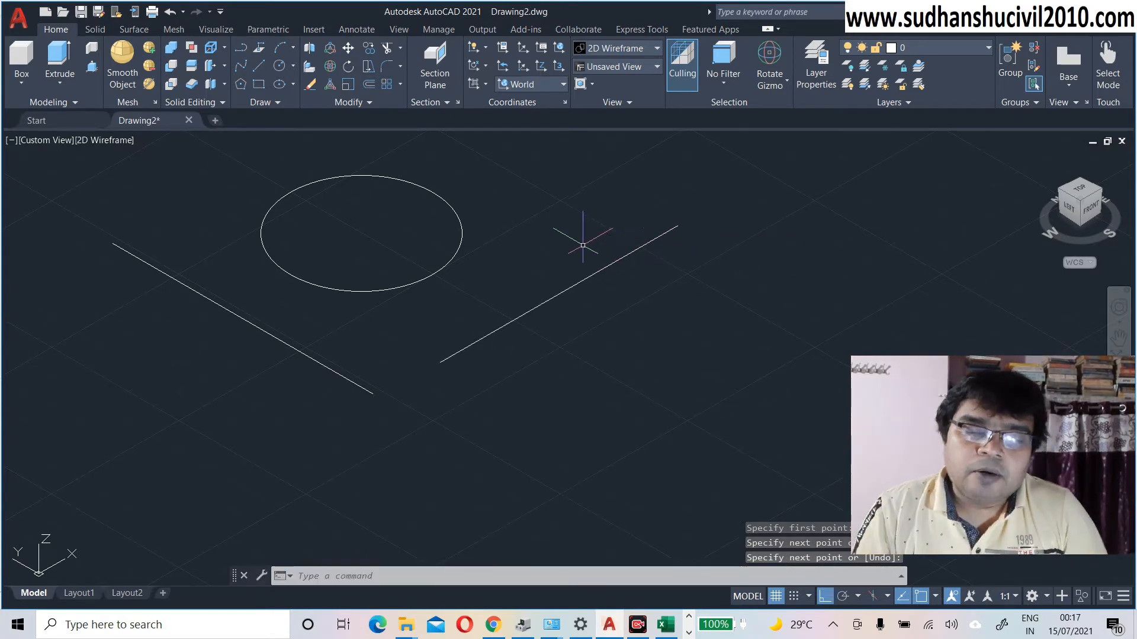
pyautogui.scroll(-2, 580, 245)
pyautogui.moveTo(576, 254); pyautogui.dragTo(560, 262, button='middle')
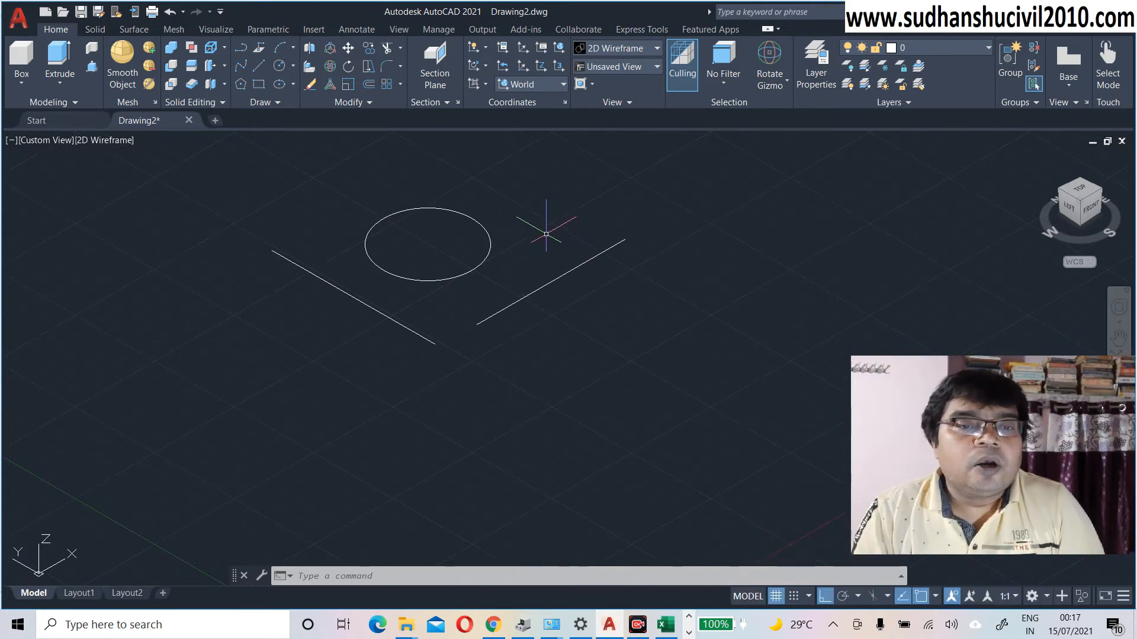
# Step: Start Revolve from the Extrude dropdown and pick the circle as the profile
pyautogui.click(60, 84)
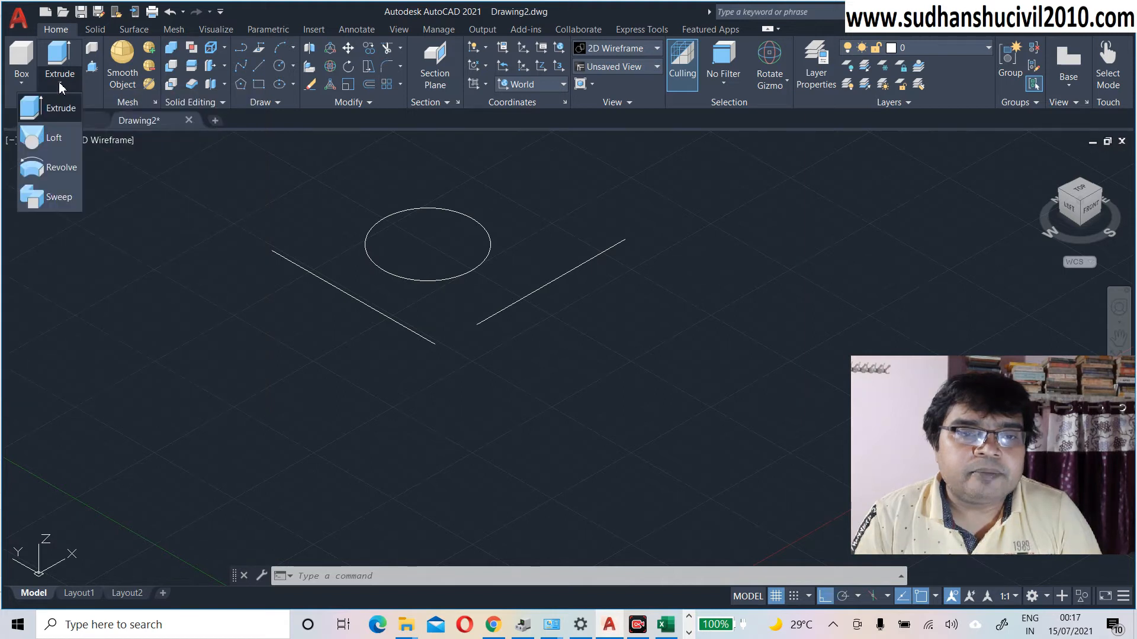
pyautogui.click(65, 168)
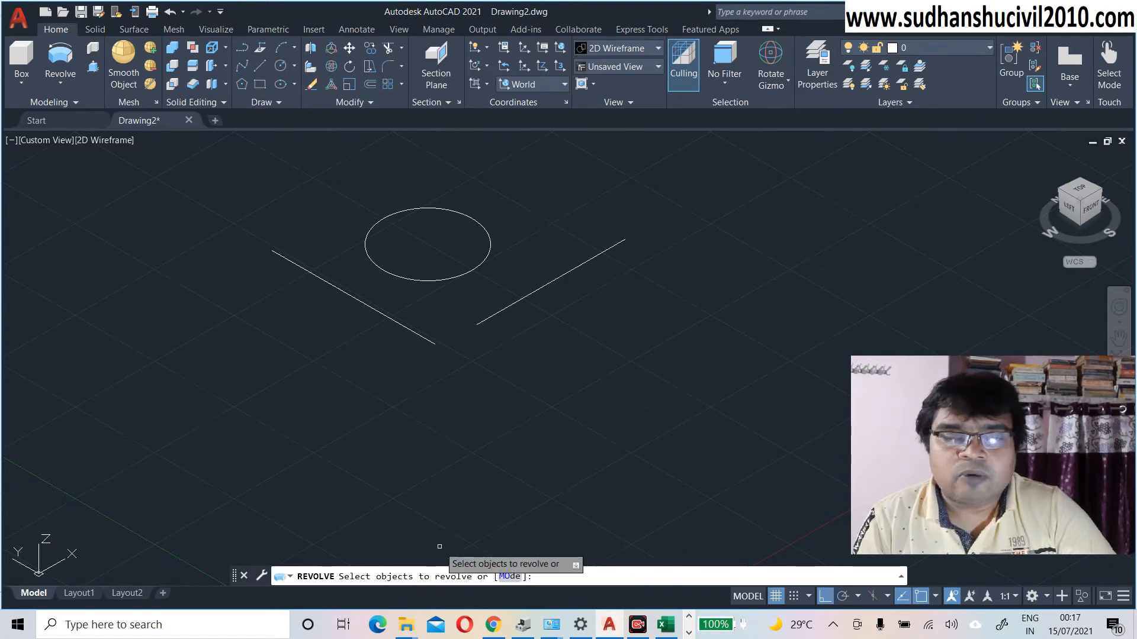
pyautogui.click(434, 281)
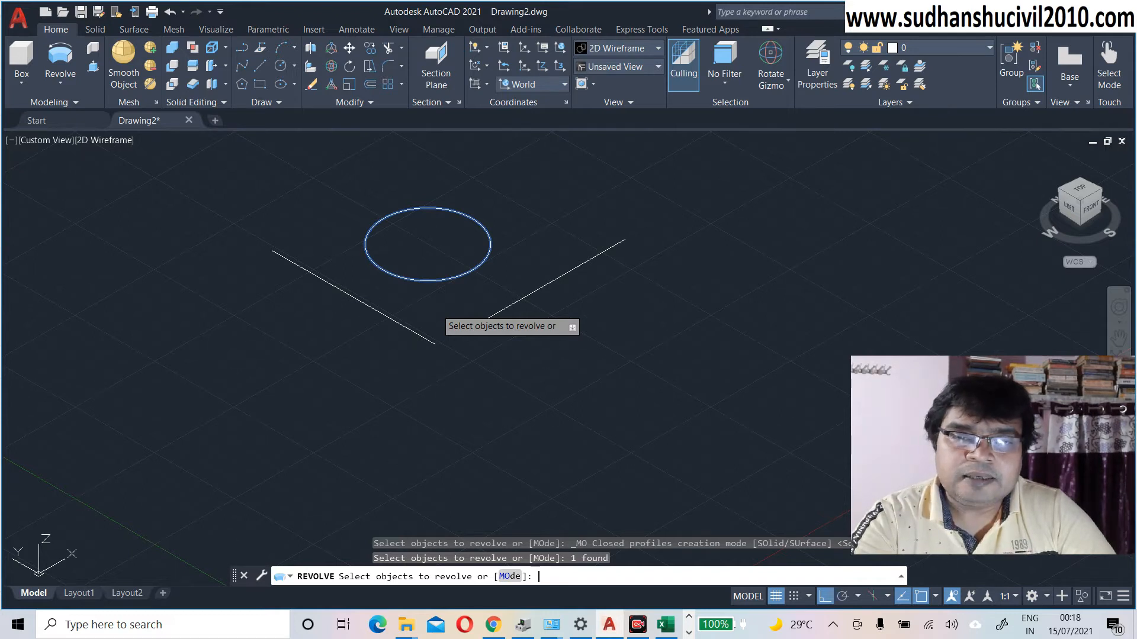
# Step: End profile selection and enter X as the axis of revolution
pyautogui.press('Return')
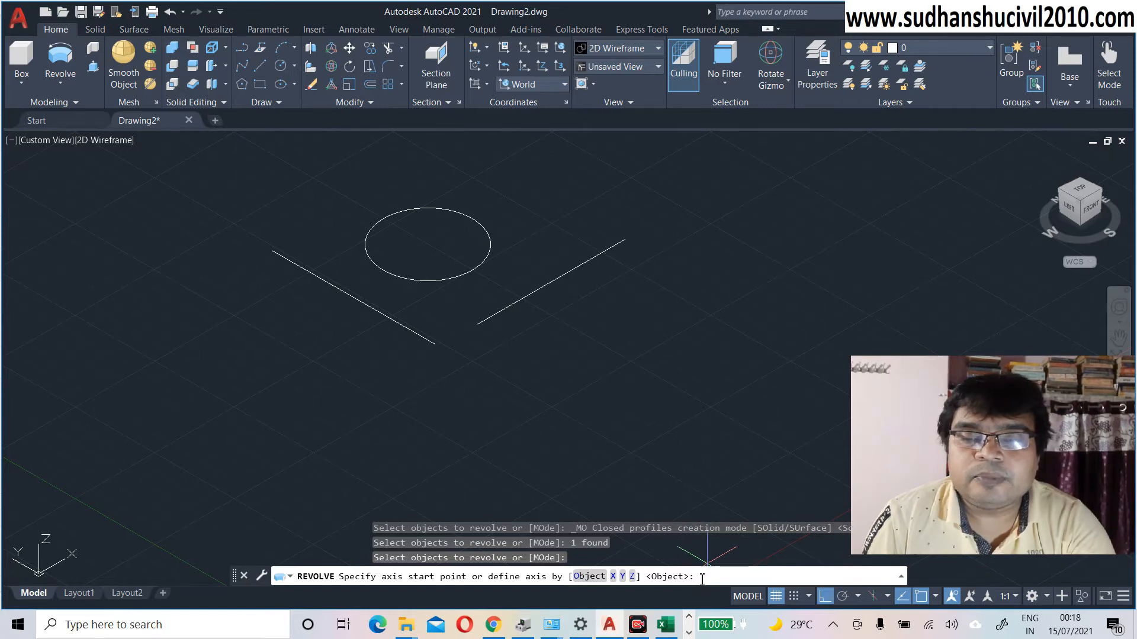
pyautogui.write('x')
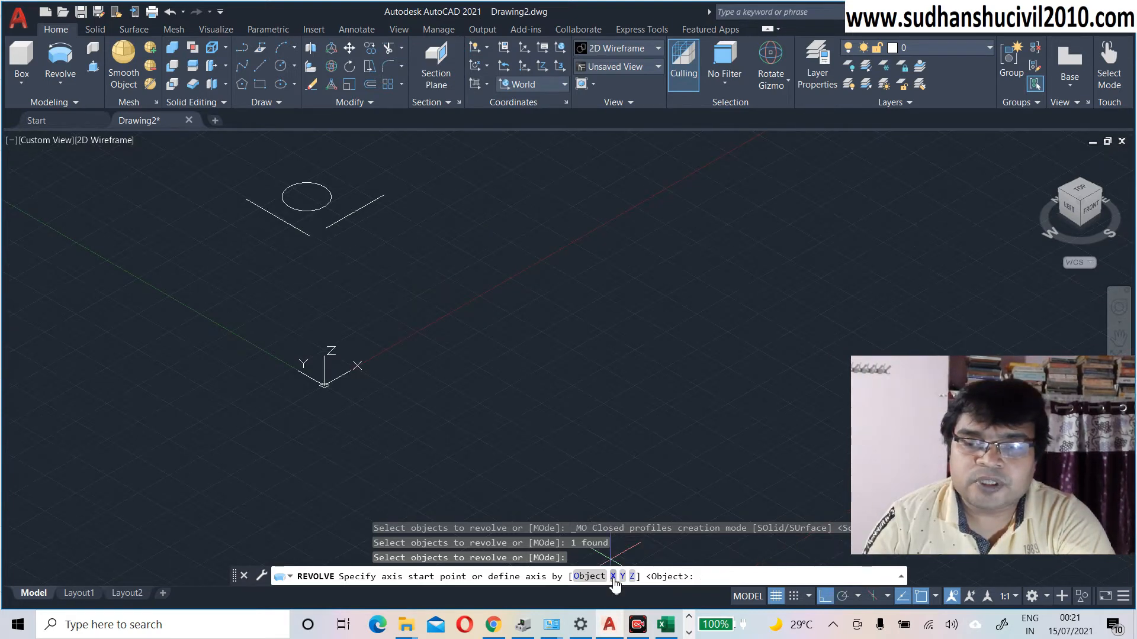
# Step: Revolve the circle 360° about the X axis to form a torus
pyautogui.click(612, 576)
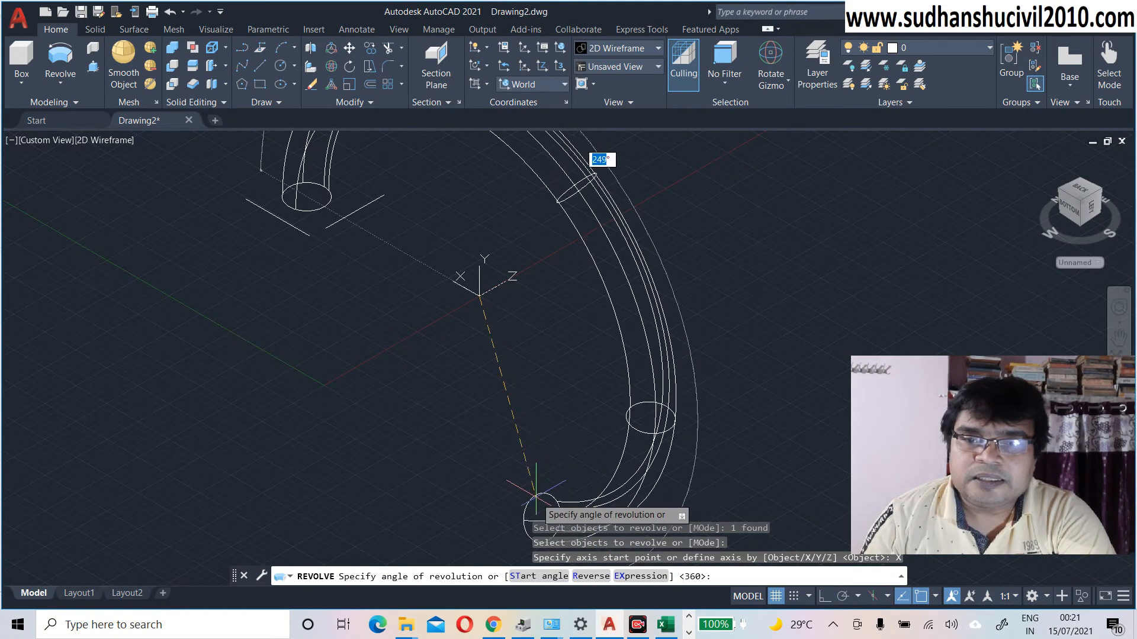
pyautogui.write('3')
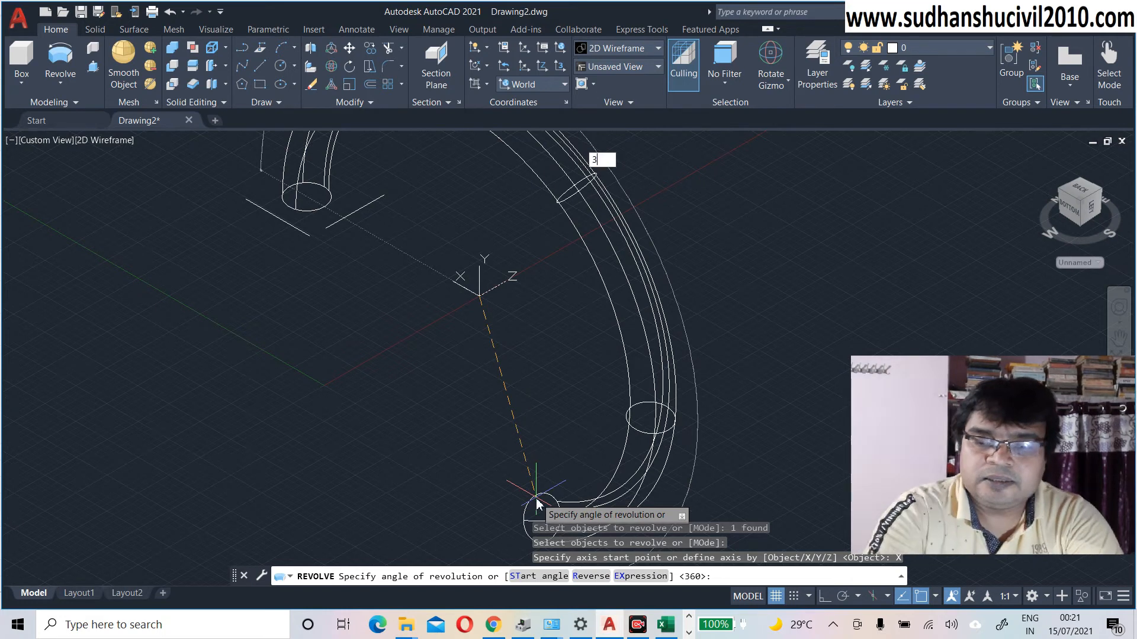
pyautogui.write('60')
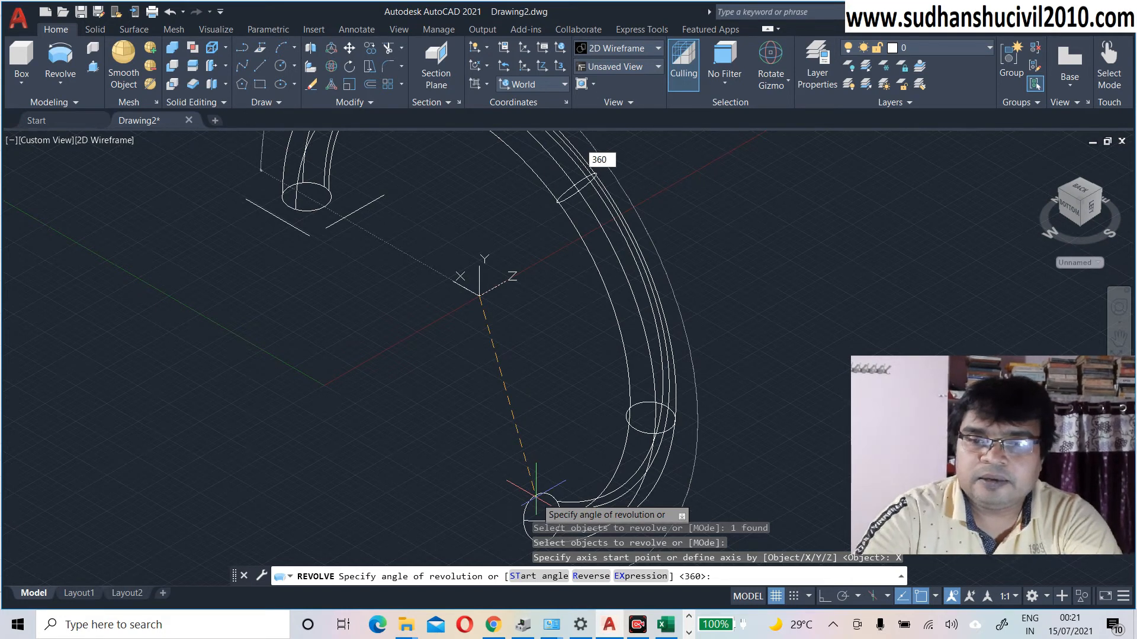
pyautogui.press('Return')
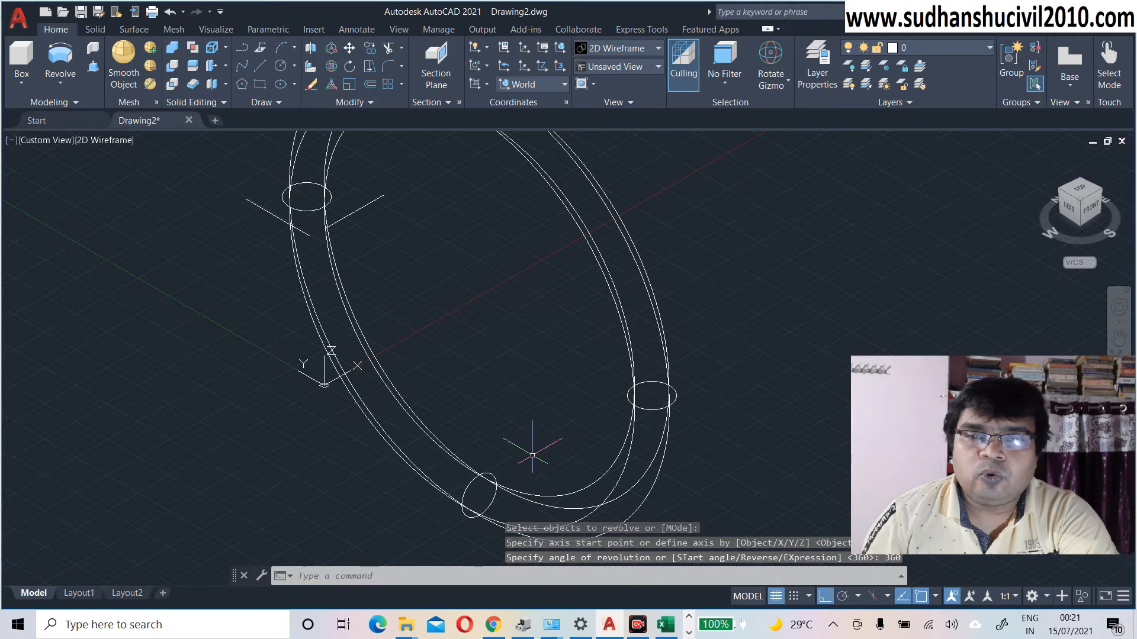
pyautogui.scroll(-2, 532, 427)
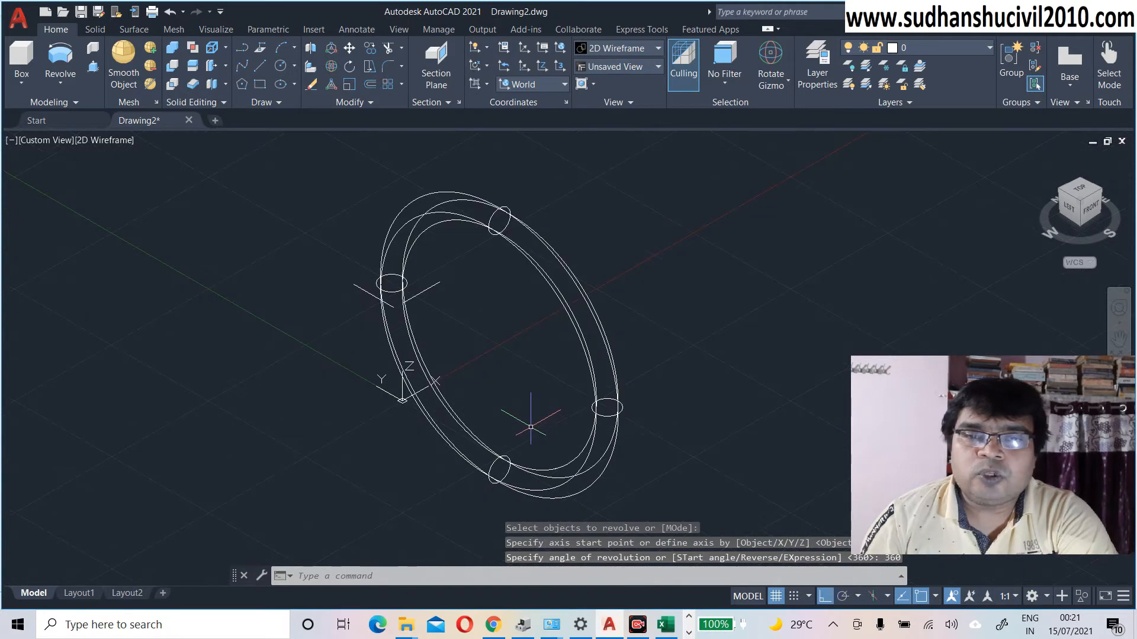
pyautogui.click(103, 142)
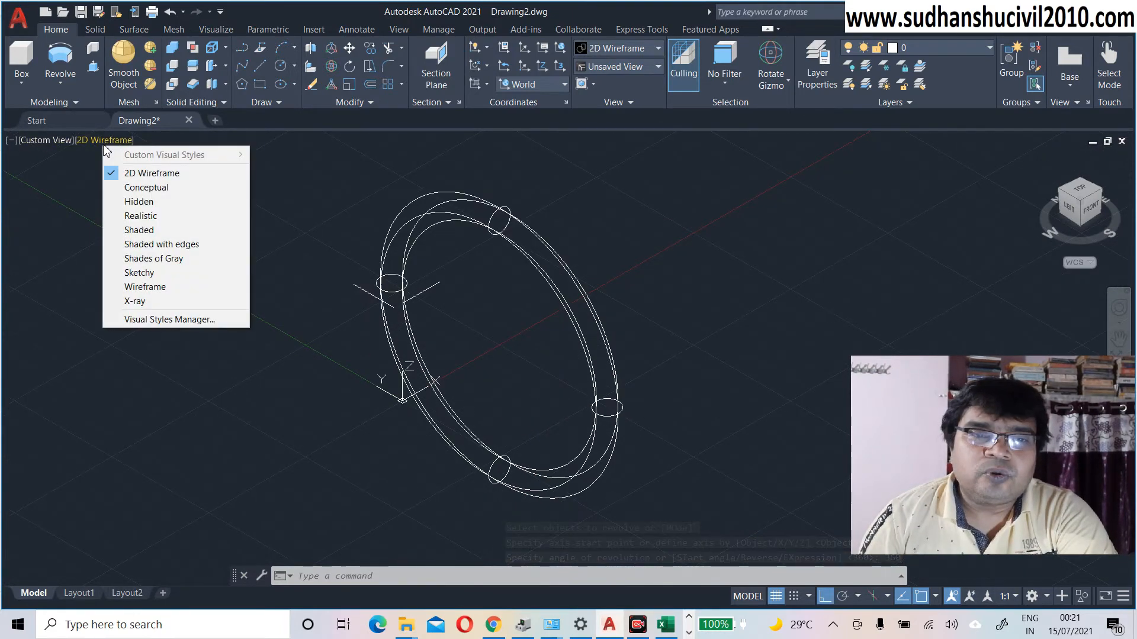
pyautogui.click(137, 191)
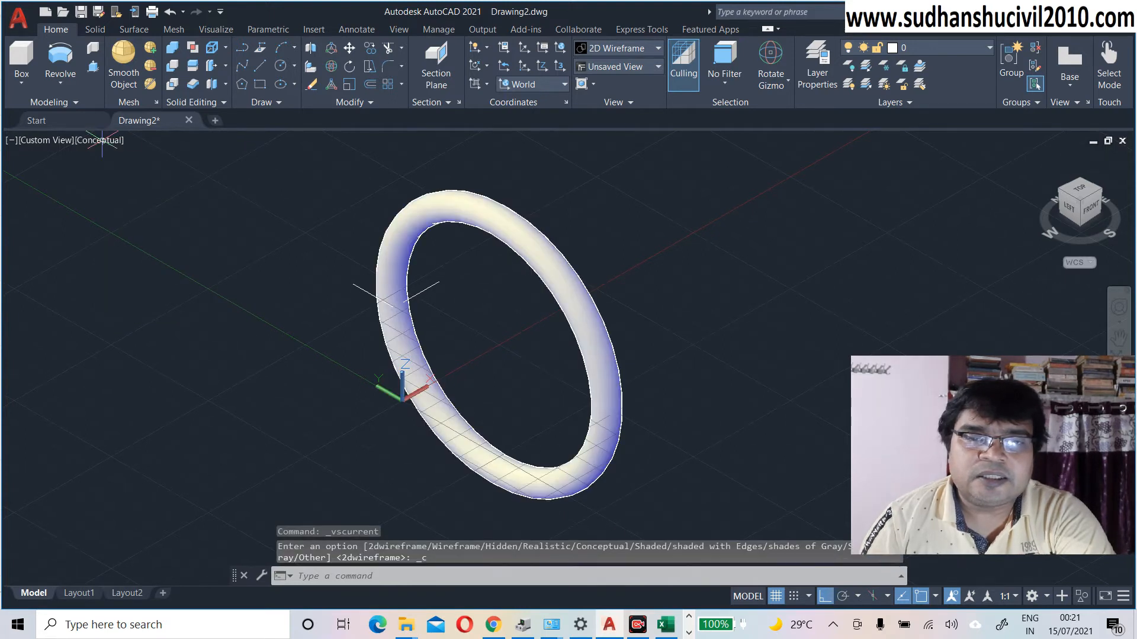
pyautogui.click(419, 407)
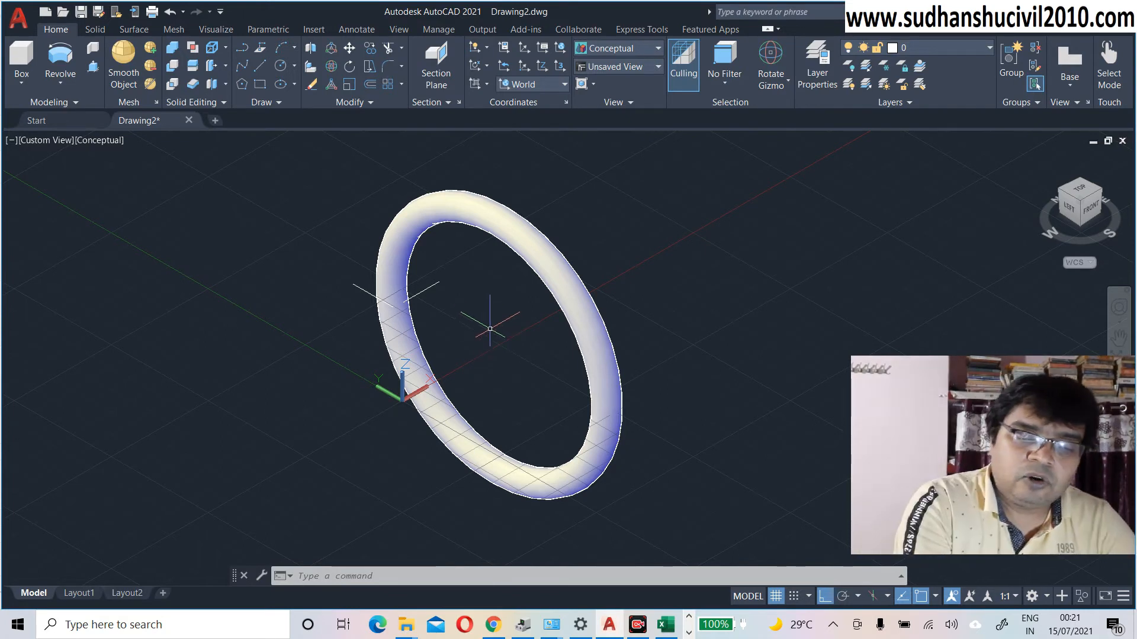
pyautogui.hotkey('ctrl', 'z')
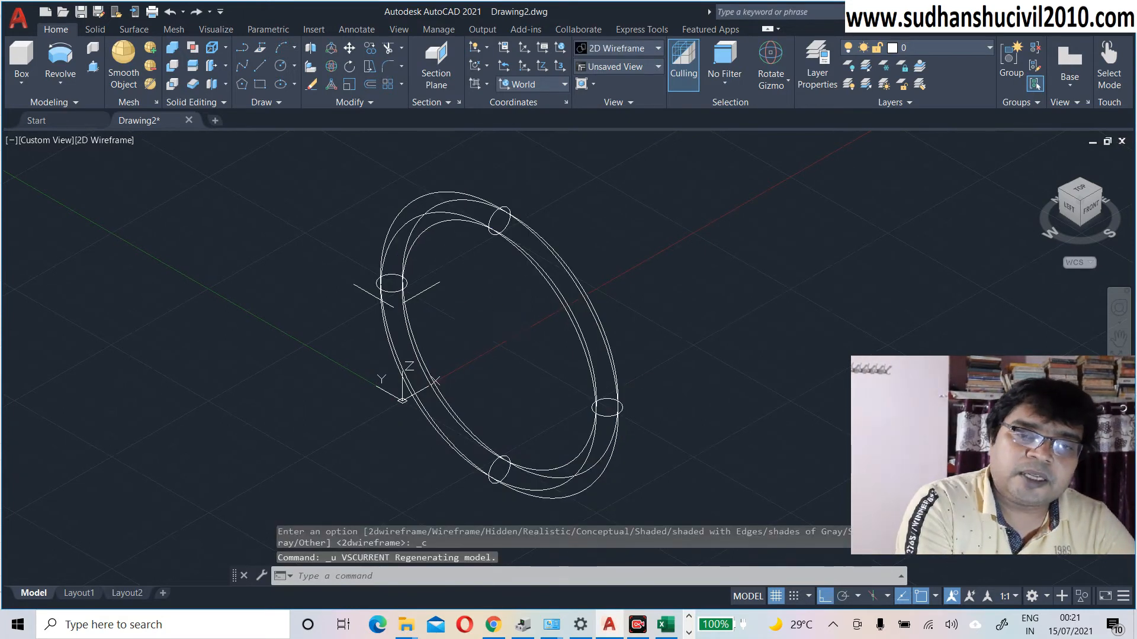
# Step: Undo the torus, re-centre the circle, and enter REV to restart Revolve
pyautogui.hotkey('ctrl', 'z')
pyautogui.hotkey('ctrl', 'z')
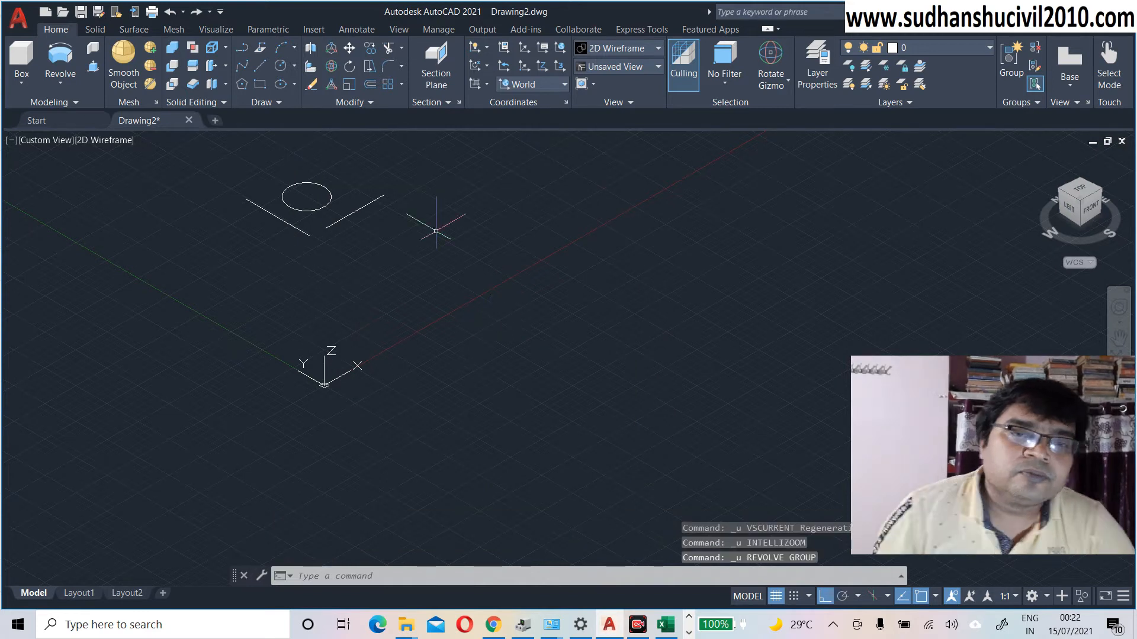
pyautogui.moveTo(246, 269); pyautogui.dragTo(193, 308, button='middle')
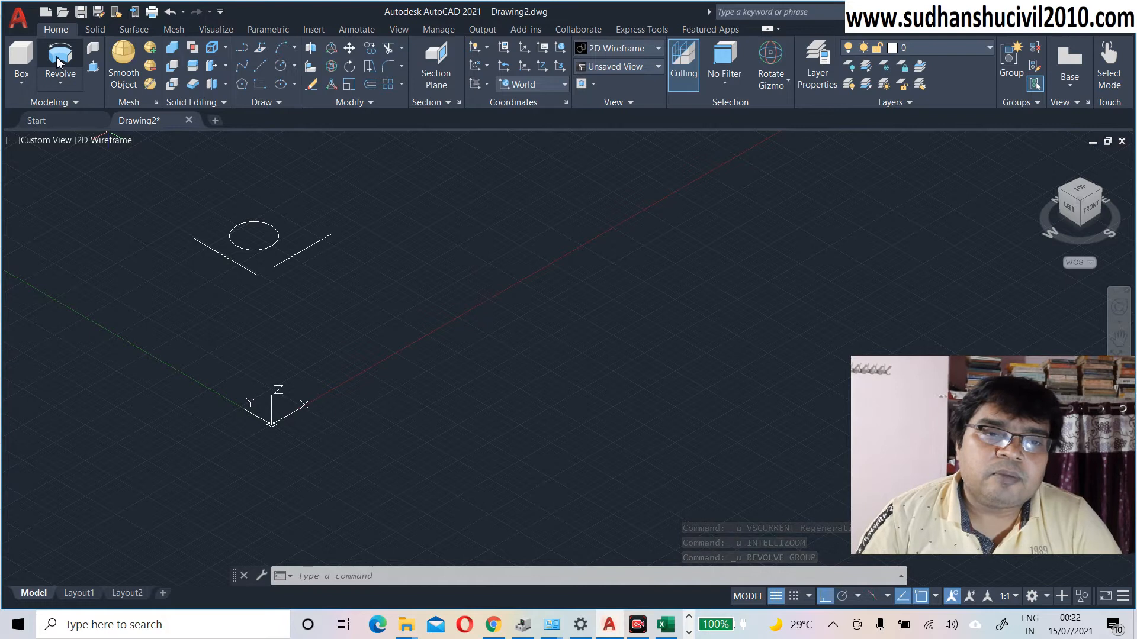
pyautogui.click(319, 576)
pyautogui.write('REV')
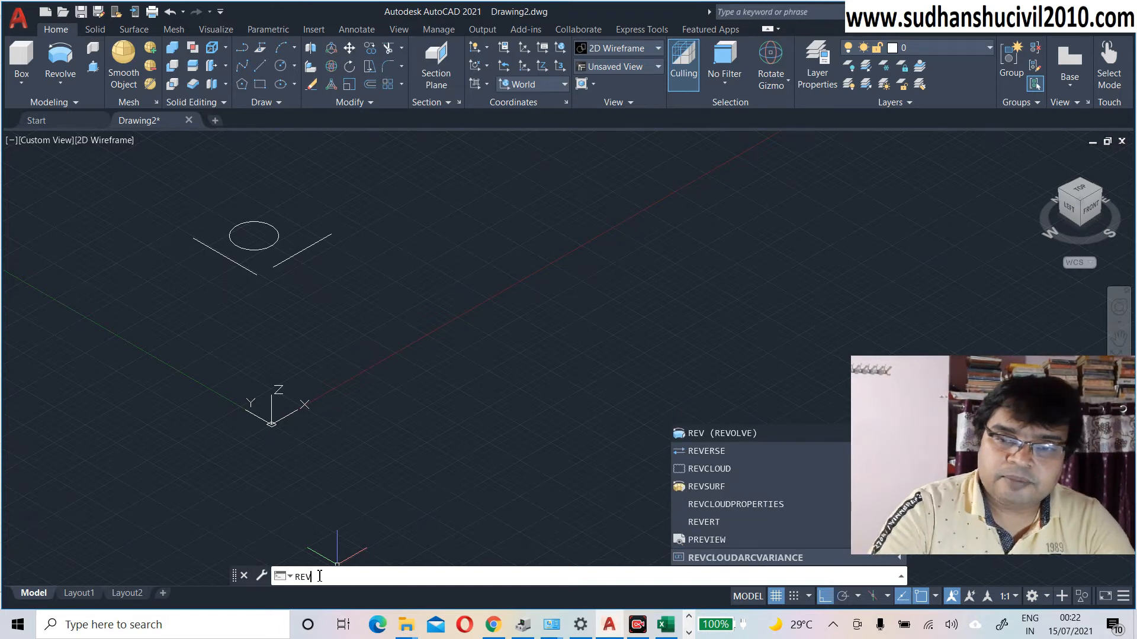
# Step: Revolve the circle with REV about the Y axis through 360° to form a large ring solid
pyautogui.press('Return')
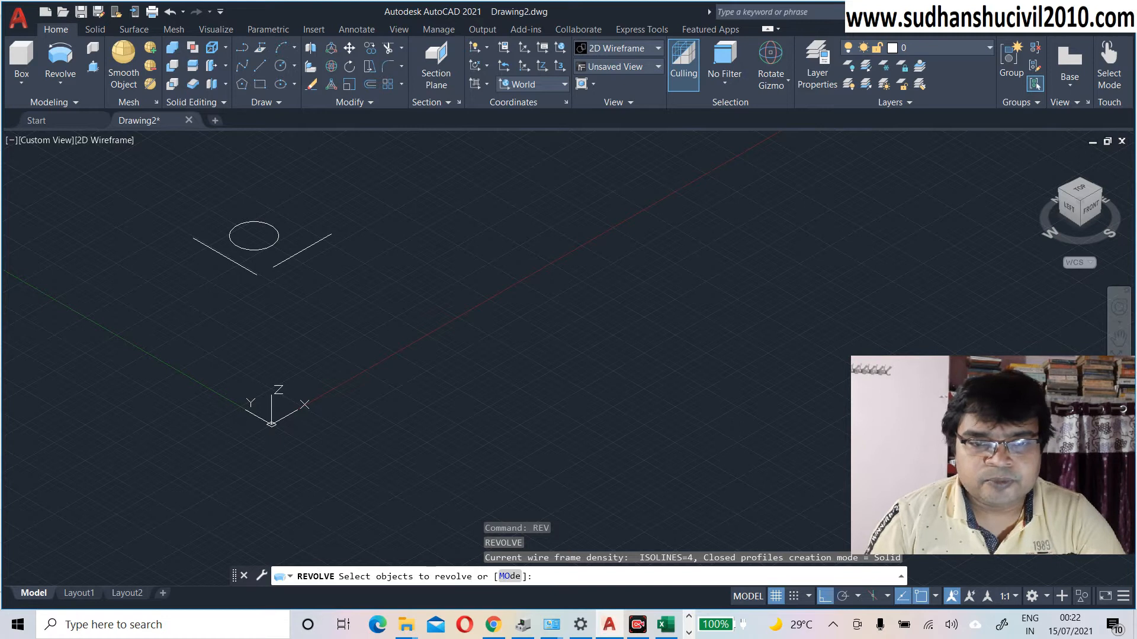
pyautogui.click(249, 250)
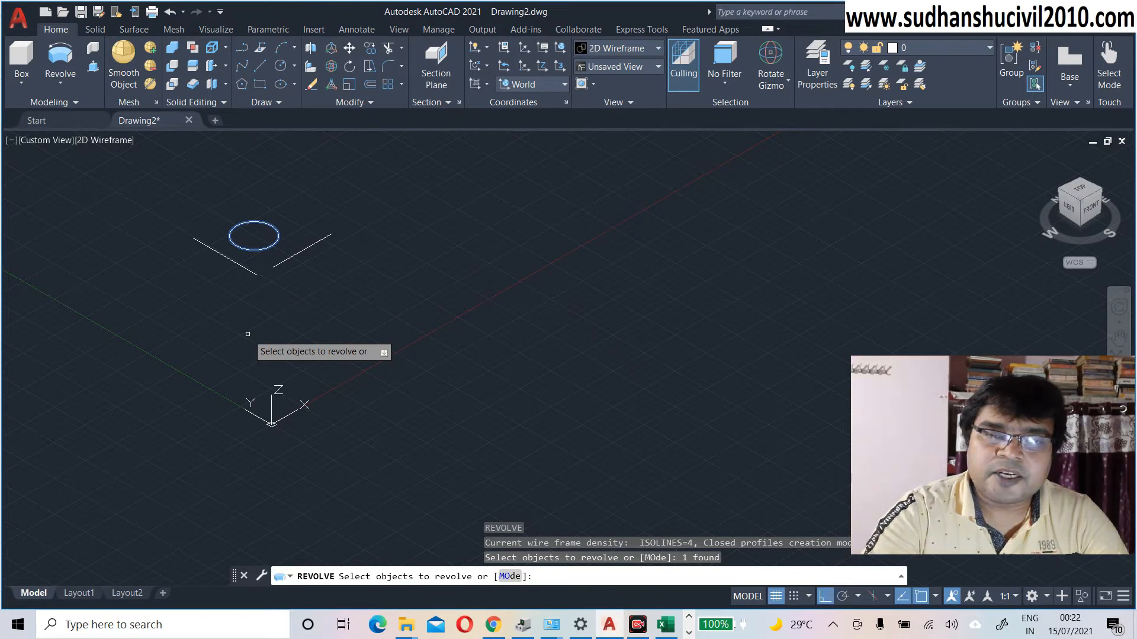
pyautogui.press('Return')
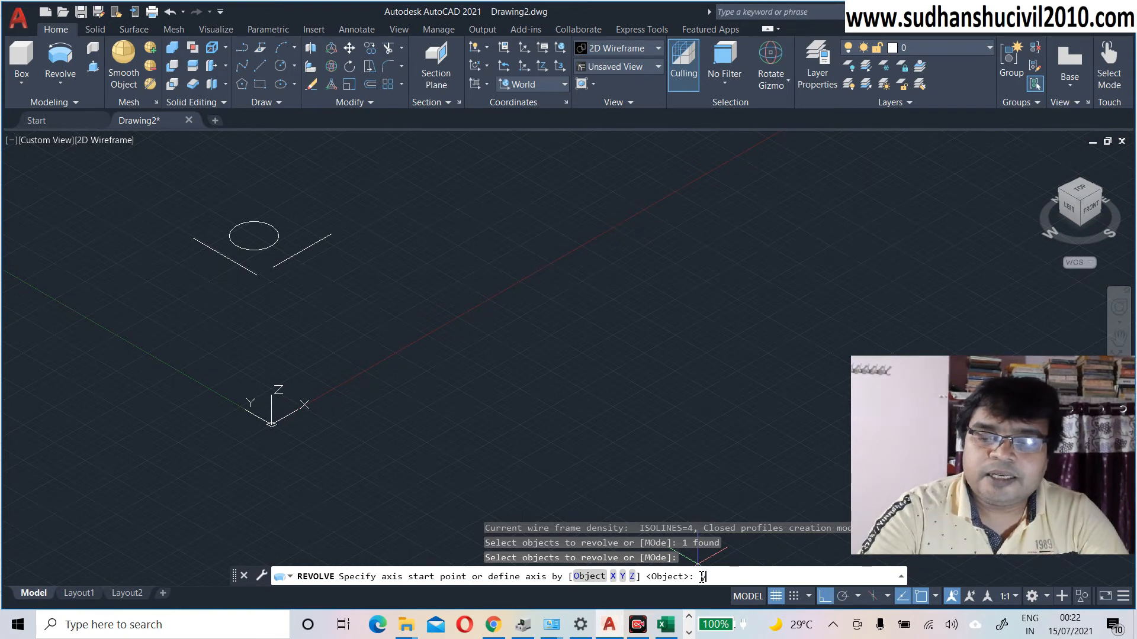
pyautogui.press('Return')
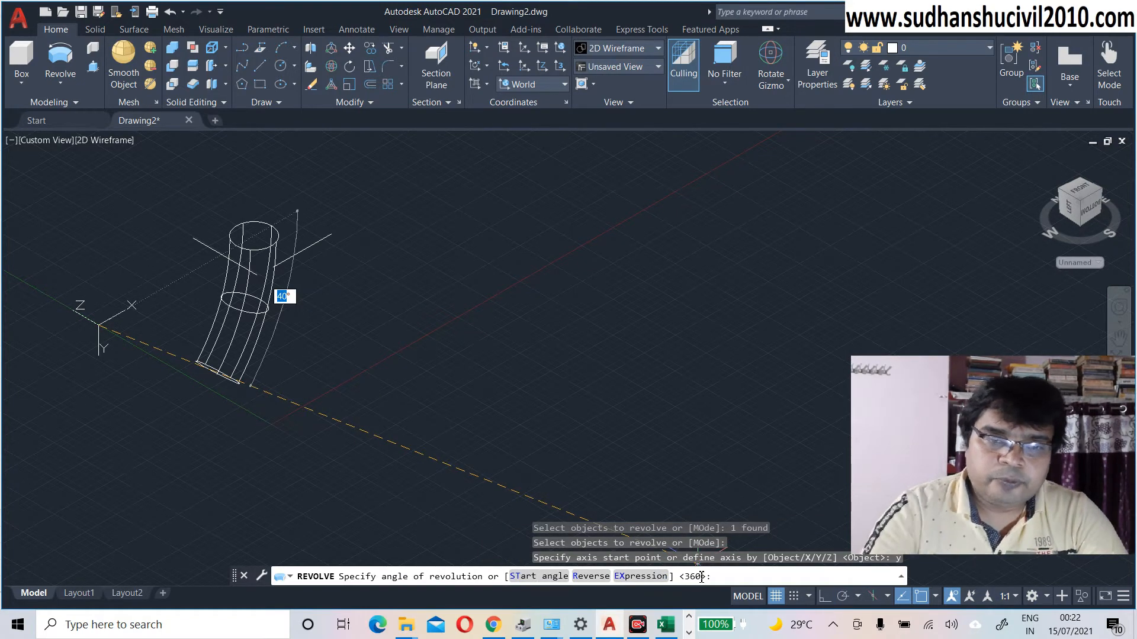
pyautogui.write('3')
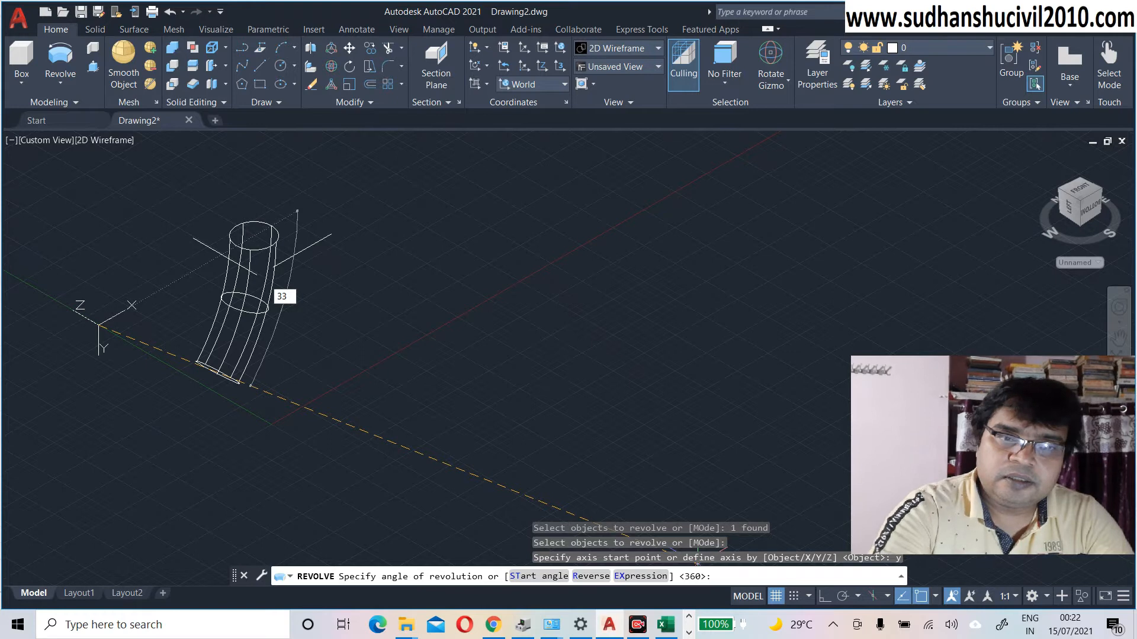
pyautogui.write('60')
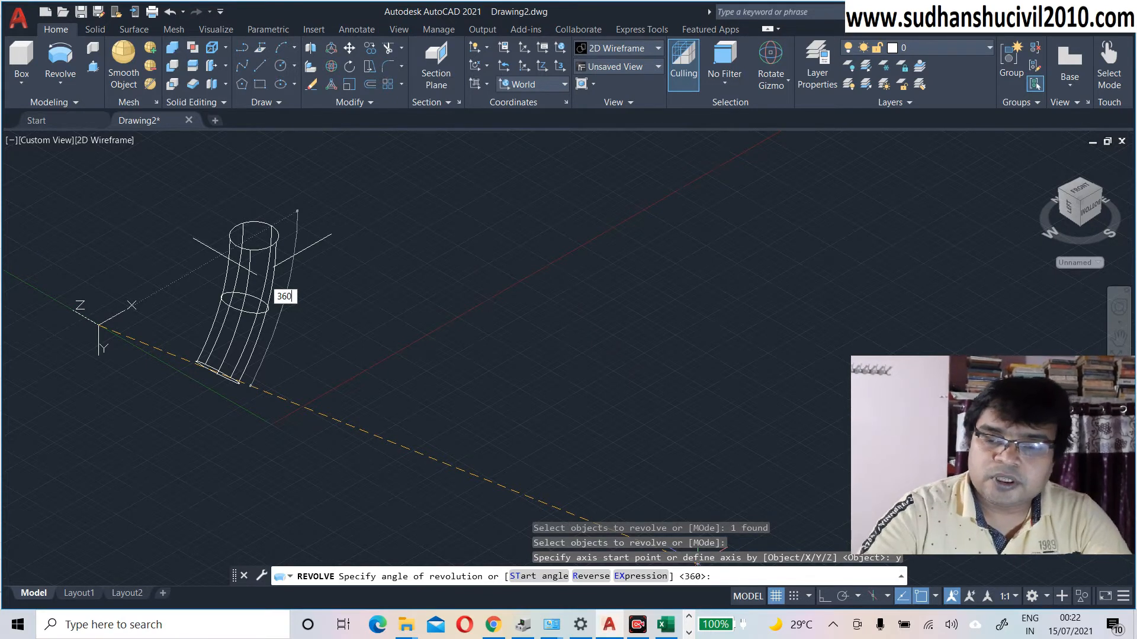
pyautogui.press('Return')
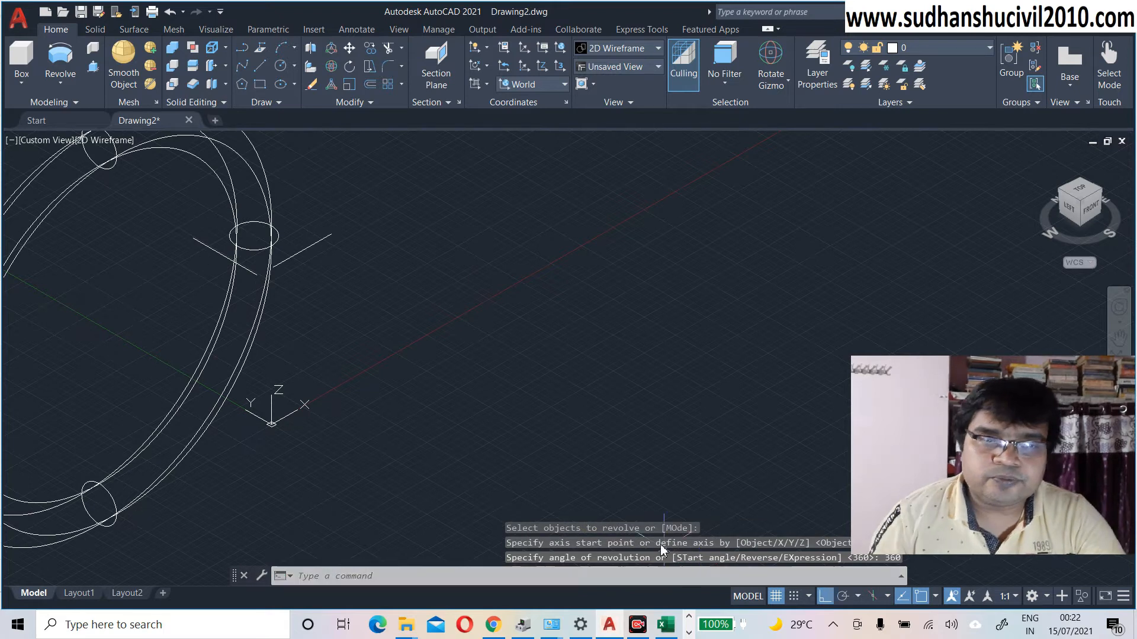
# Step: Frame the Y-axis ring and shade it with the Conceptual visual style
pyautogui.moveTo(559, 457); pyautogui.dragTo(677, 437, button='middle')
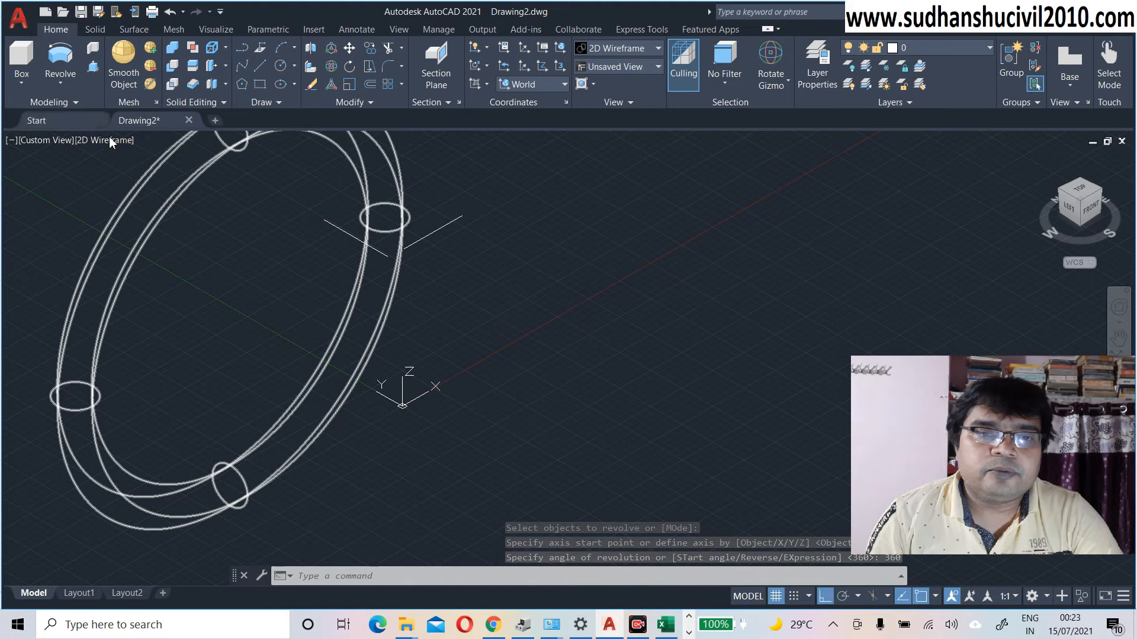
pyautogui.click(126, 140)
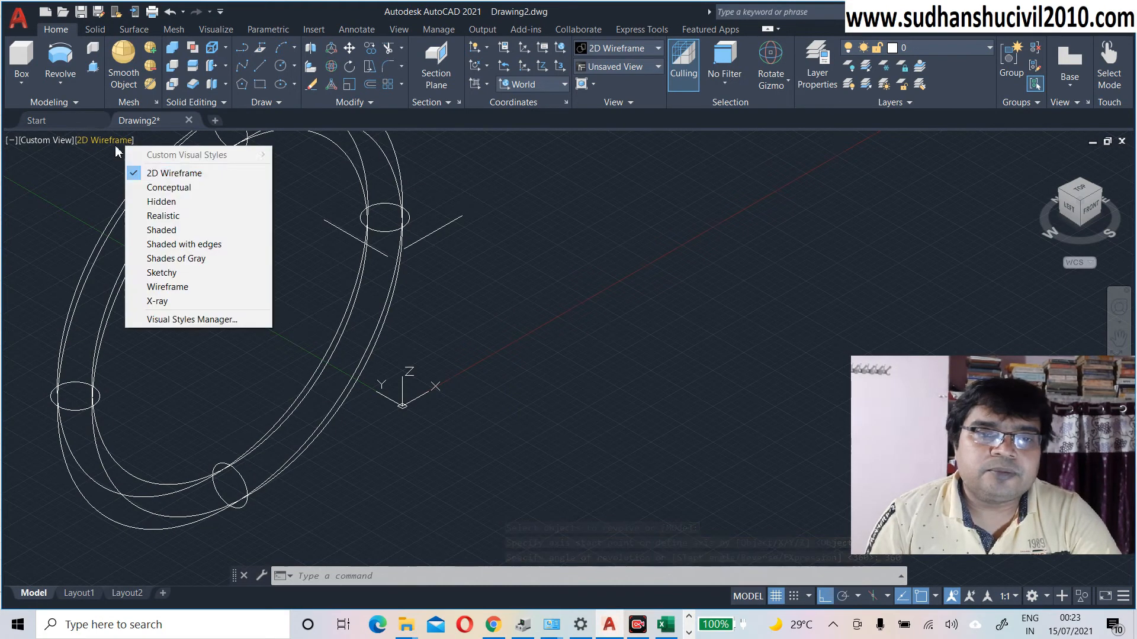
pyautogui.click(169, 187)
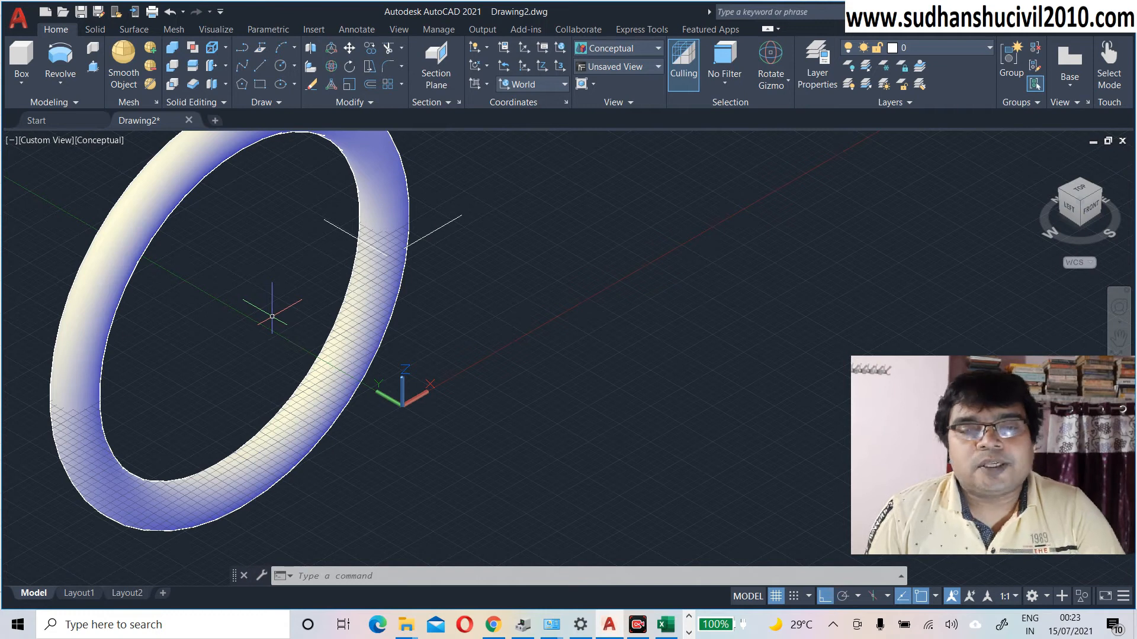
pyautogui.scroll(-1, 272, 315)
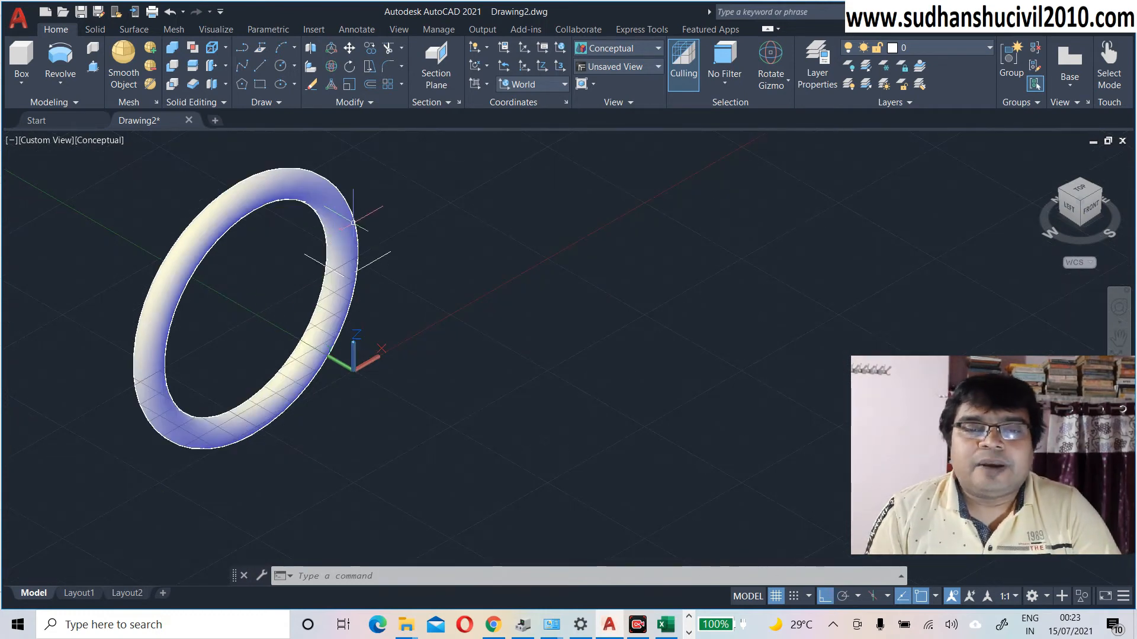
pyautogui.click(346, 212)
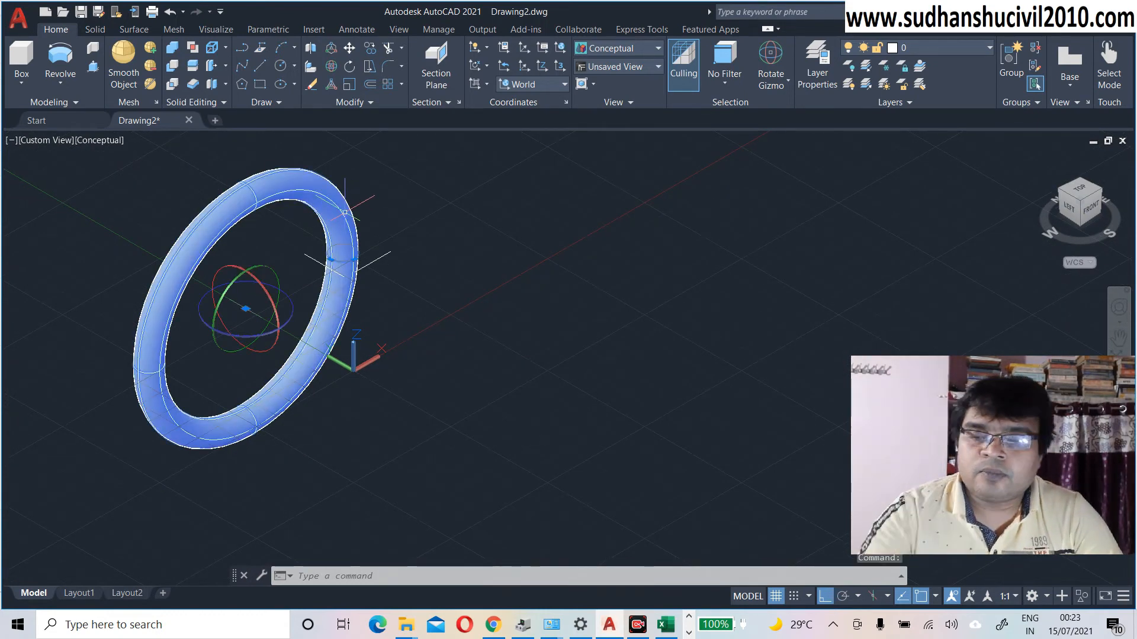
pyautogui.press('Delete')
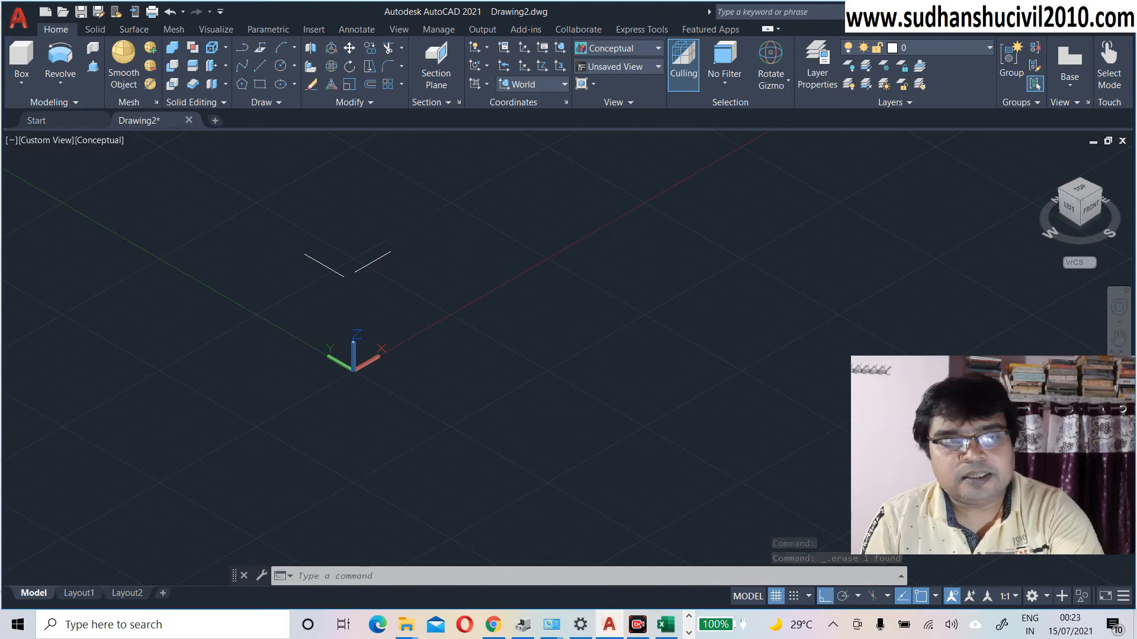
pyautogui.hotkey('ctrl', 'z')
pyautogui.hotkey('ctrl', 'z')
pyautogui.hotkey('ctrl', 'z')
pyautogui.hotkey('ctrl', 'z')
pyautogui.hotkey('ctrl', 'z')
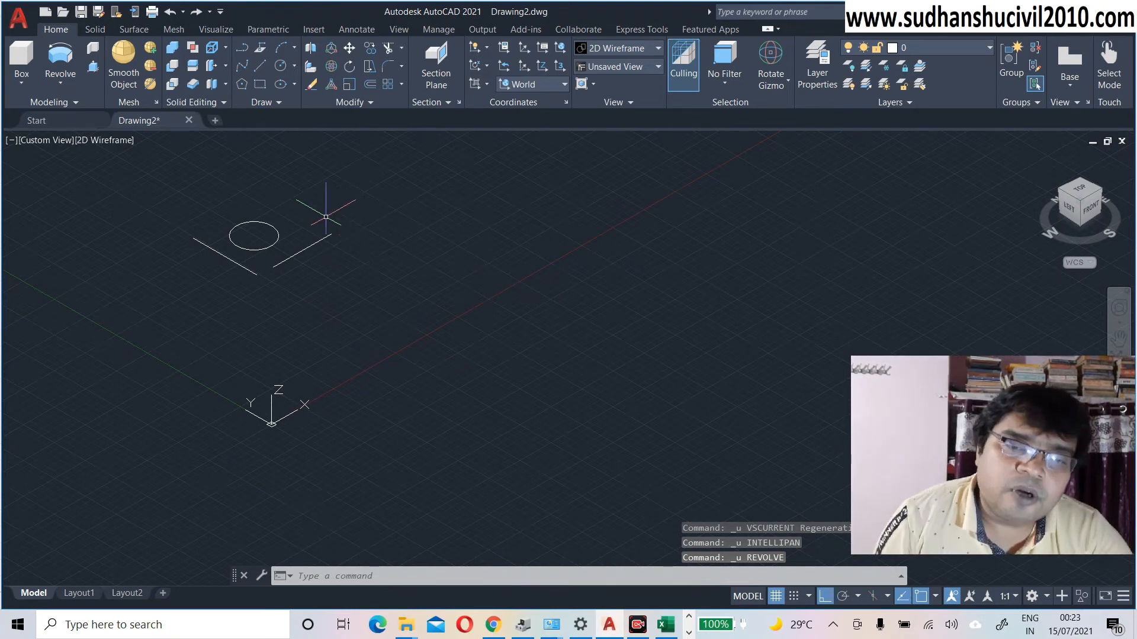
pyautogui.moveTo(336, 278); pyautogui.dragTo(360, 271, button='middle')
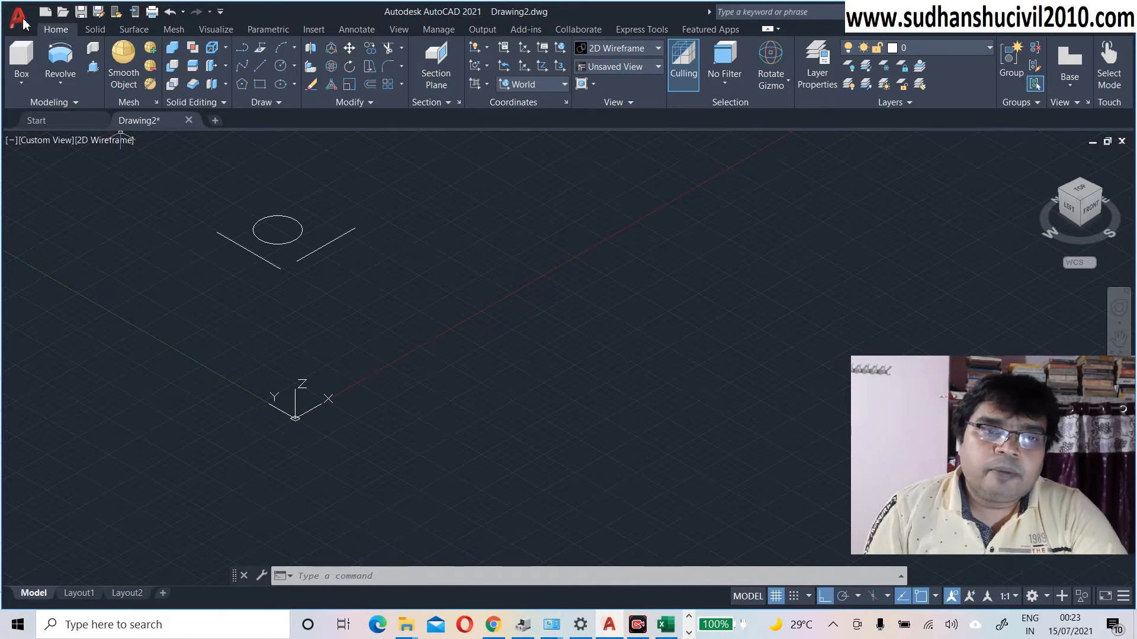
# Step: Attempt revolving the circle about the Z axis, which fails, then restart Revolve
pyautogui.click(77, 69)
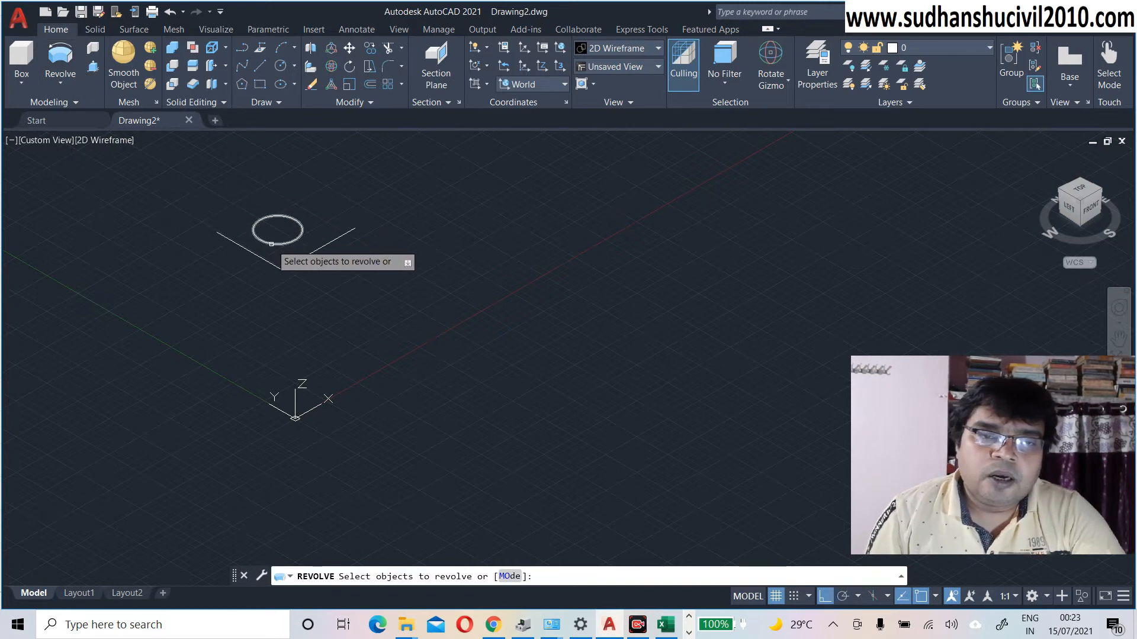
pyautogui.click(271, 243)
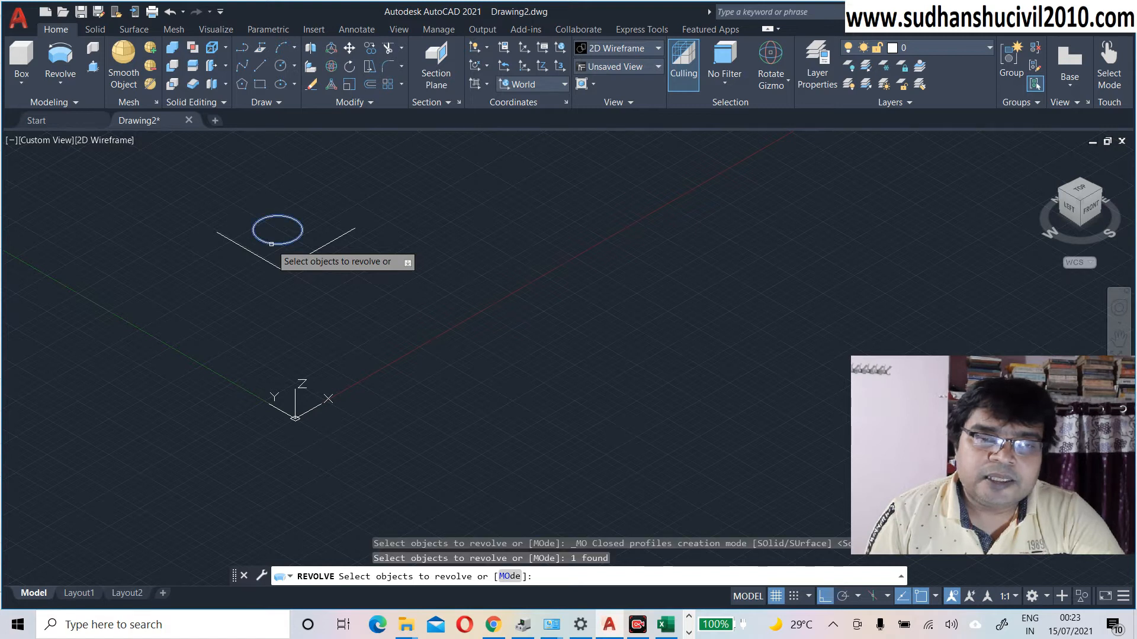
pyautogui.press('Return')
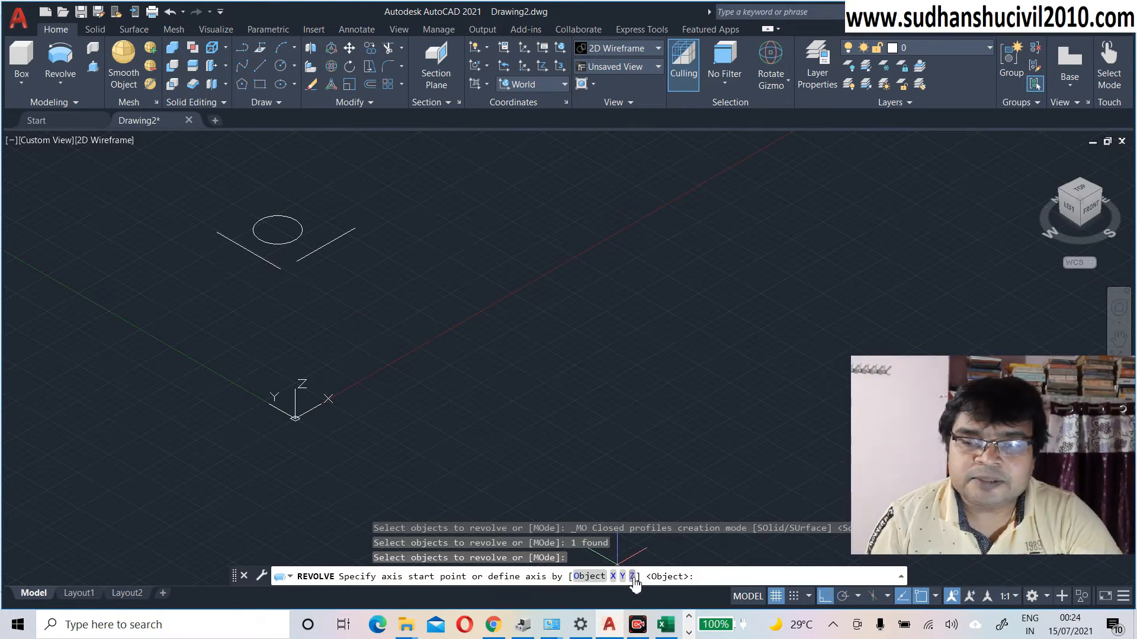
pyautogui.click(633, 578)
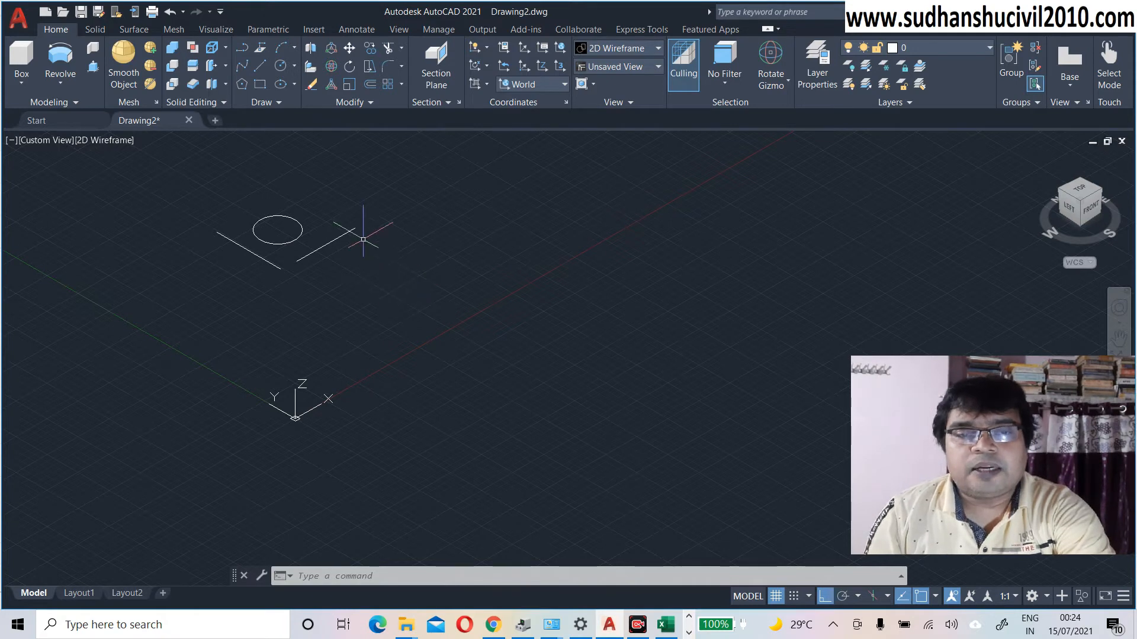
pyautogui.moveTo(358, 313); pyautogui.dragTo(359, 347, button='middle')
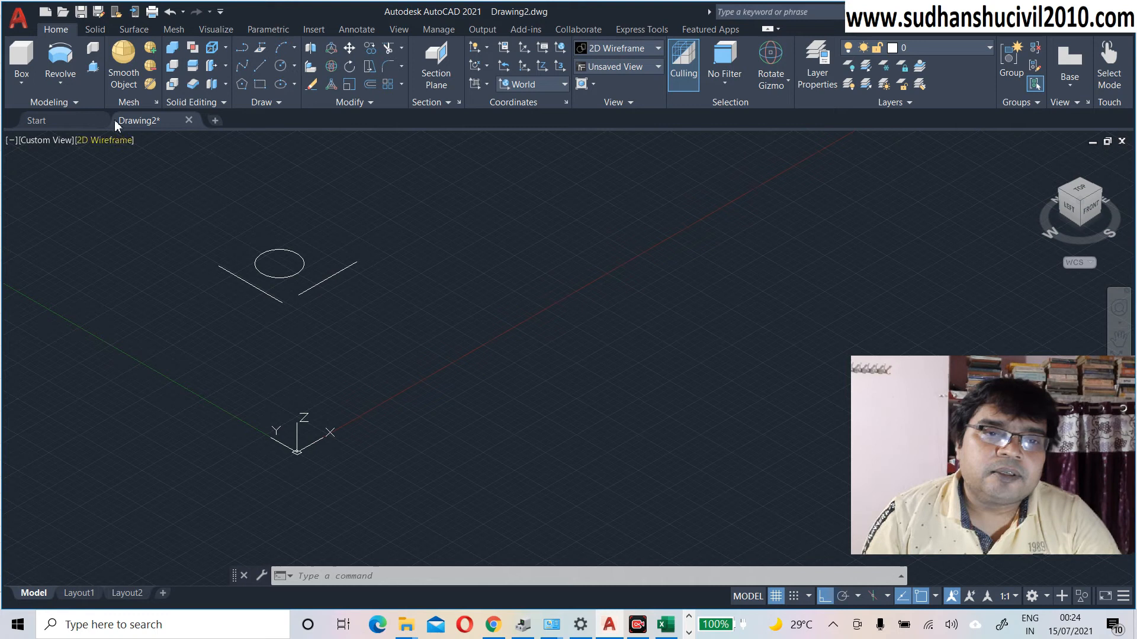
pyautogui.click(64, 59)
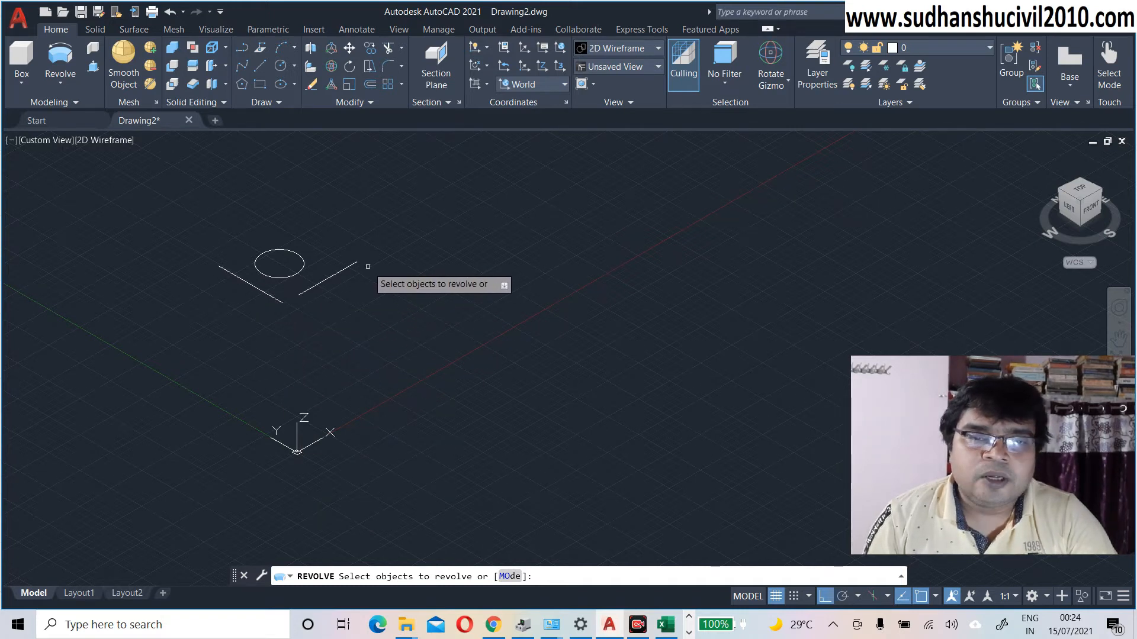
# Step: Revolve the circle 360° about an axis snapped to the left line's two endpoints
pyautogui.click(276, 276)
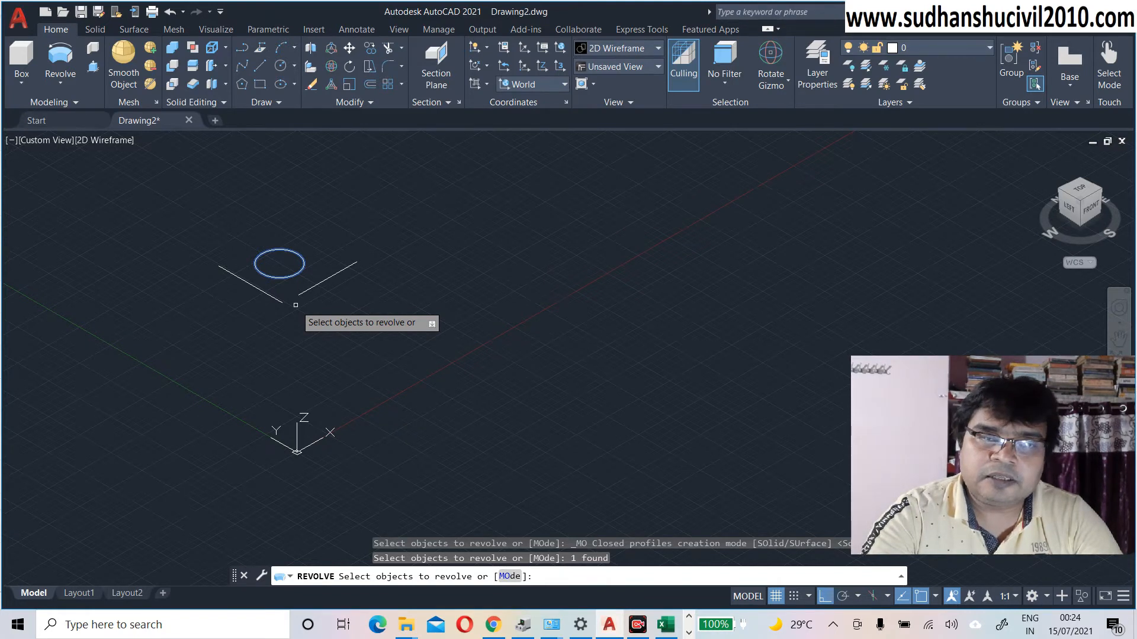
pyautogui.press('Return')
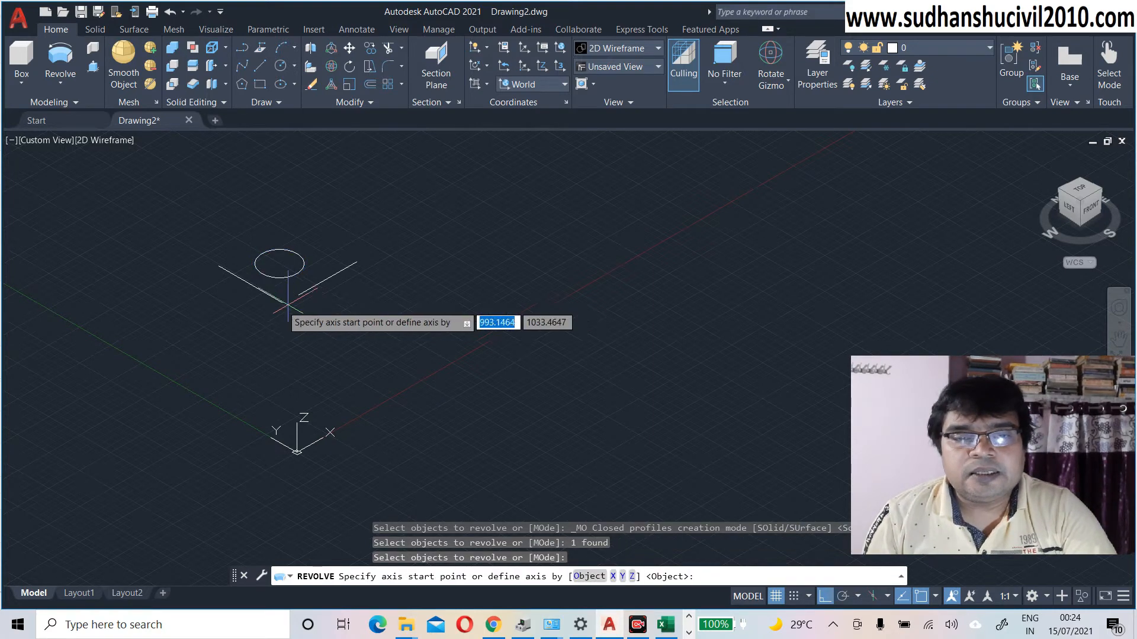
pyautogui.click(219, 266)
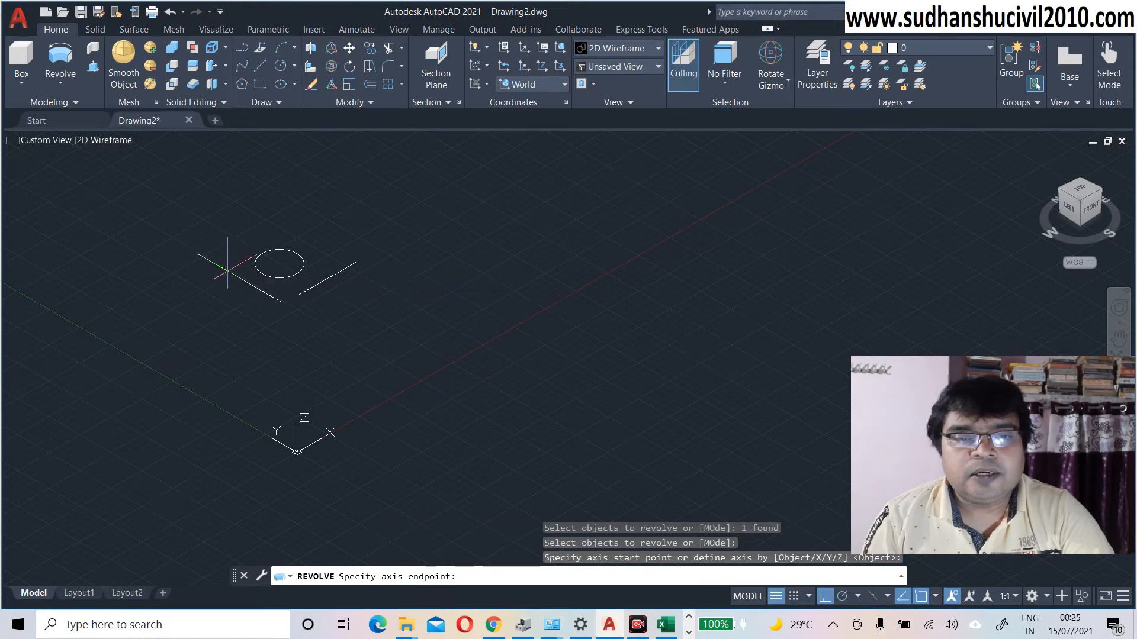
pyautogui.click(282, 303)
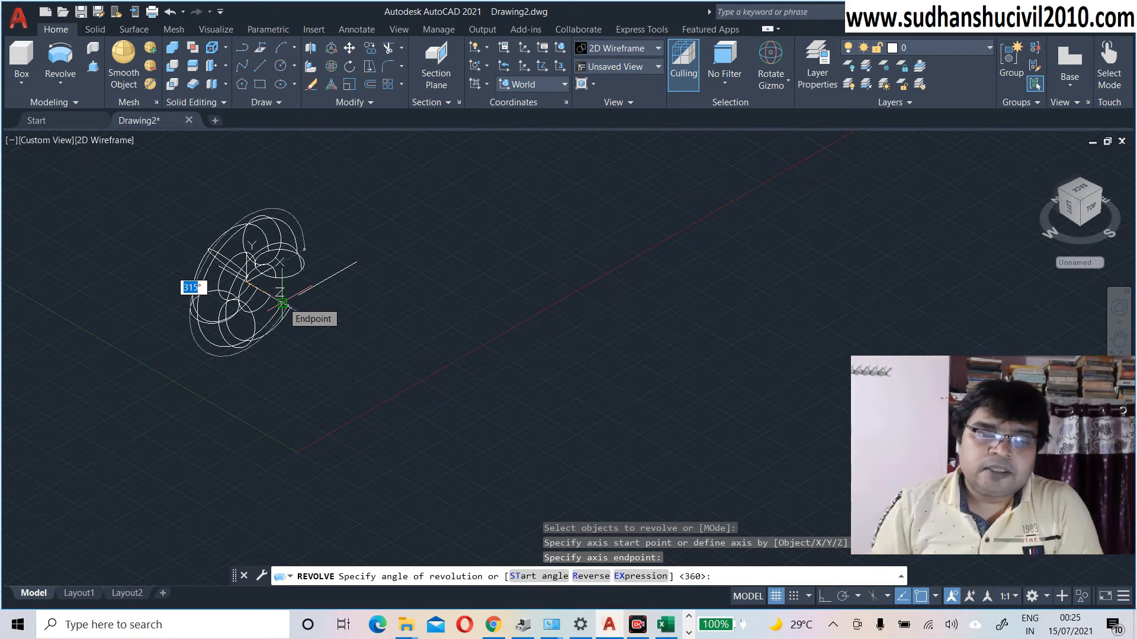
pyautogui.write('360')
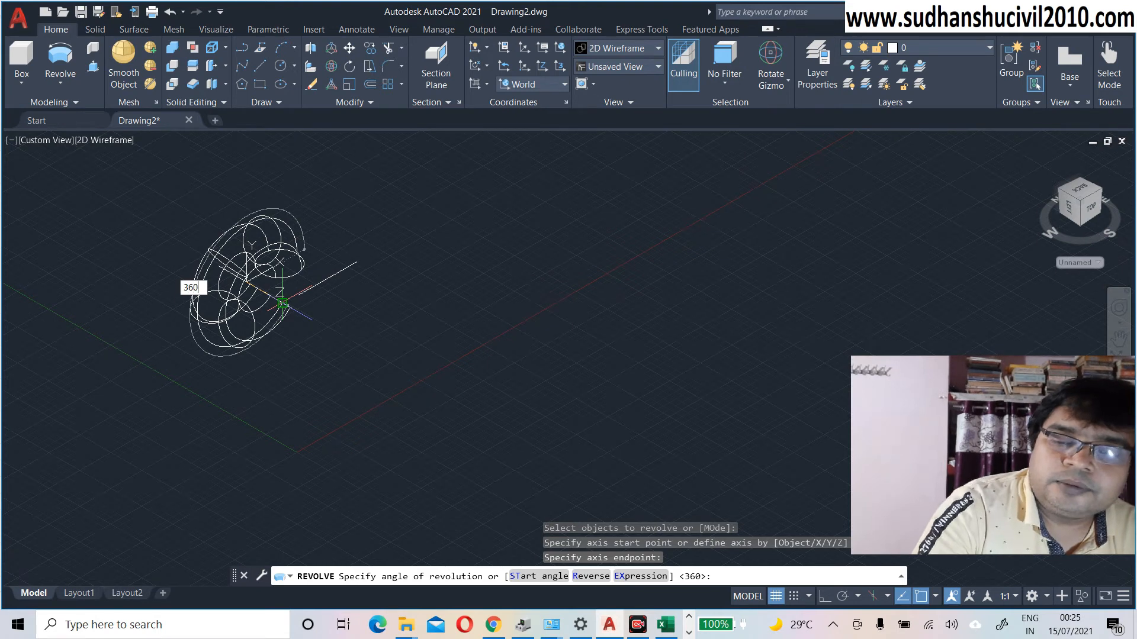
pyautogui.press('Return')
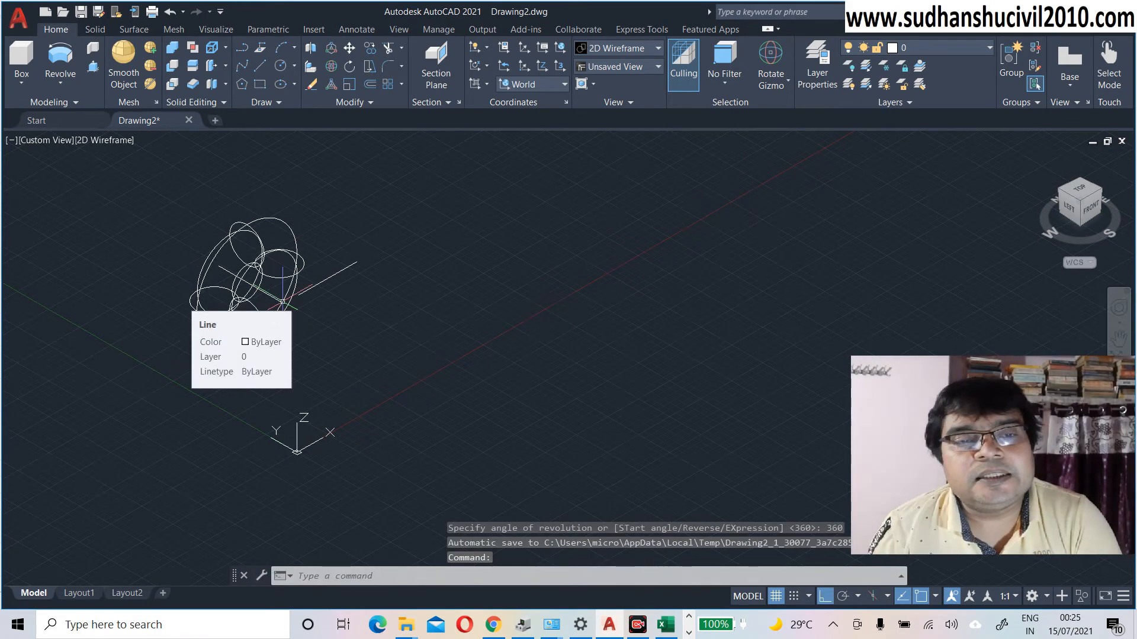
# Step: Shade the torus in the Conceptual visual style and zoom in to inspect it
pyautogui.click(120, 147)
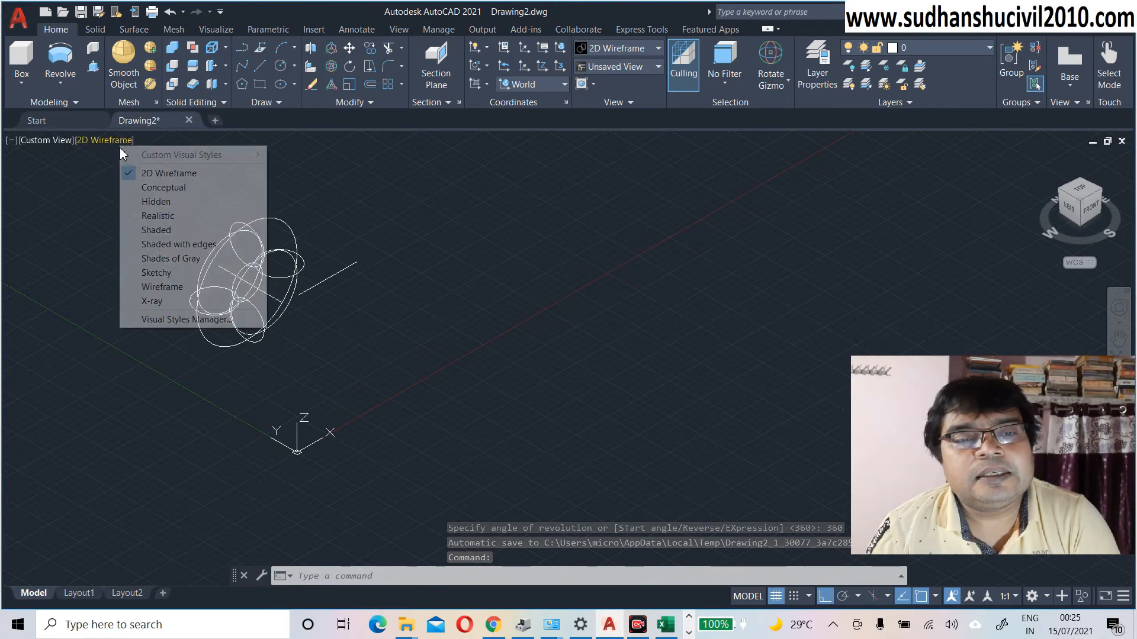
pyautogui.click(146, 189)
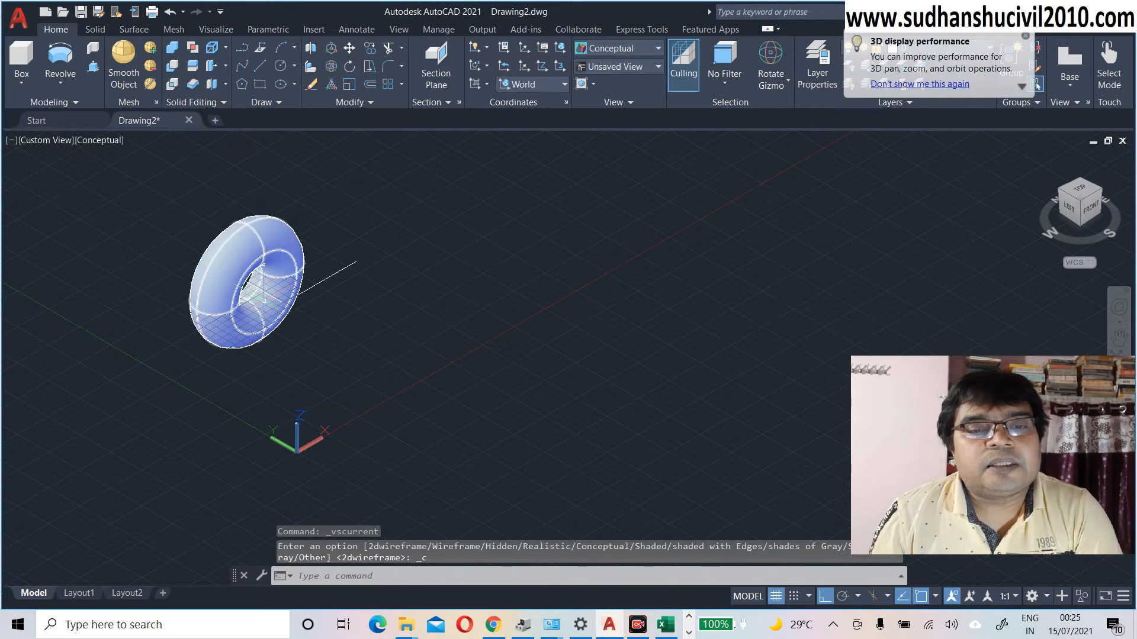
pyautogui.scroll(3, 264, 300)
pyautogui.scroll(-4, 264, 301)
pyautogui.scroll(4, 261, 275)
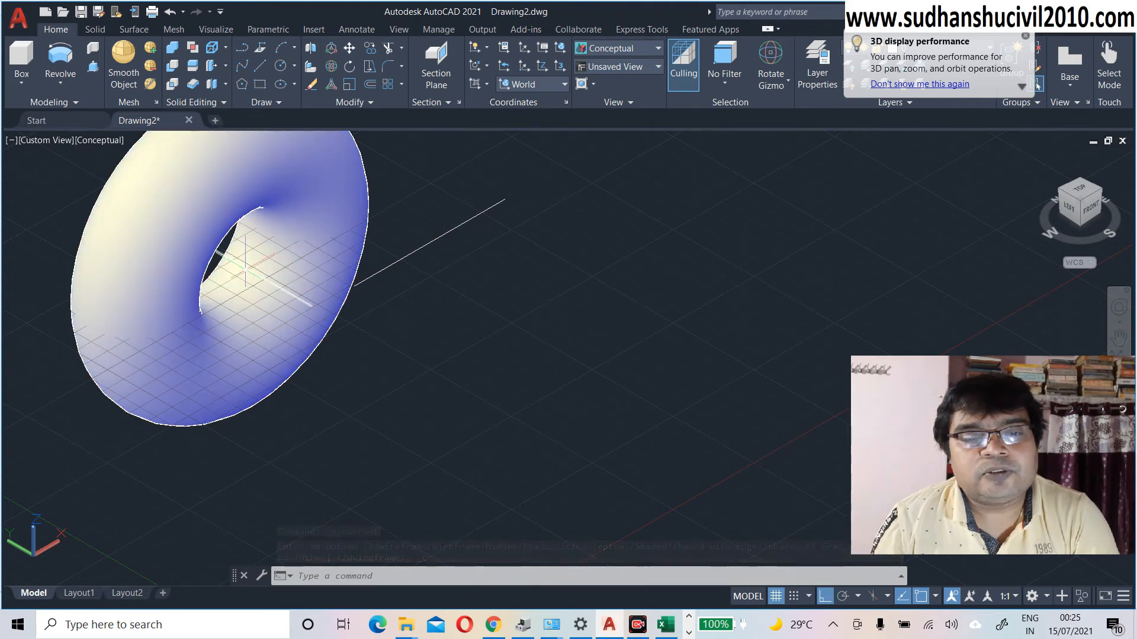
# Step: Undo the zoom, shading and revolve, leaving the circle and two lines
pyautogui.click(258, 265)
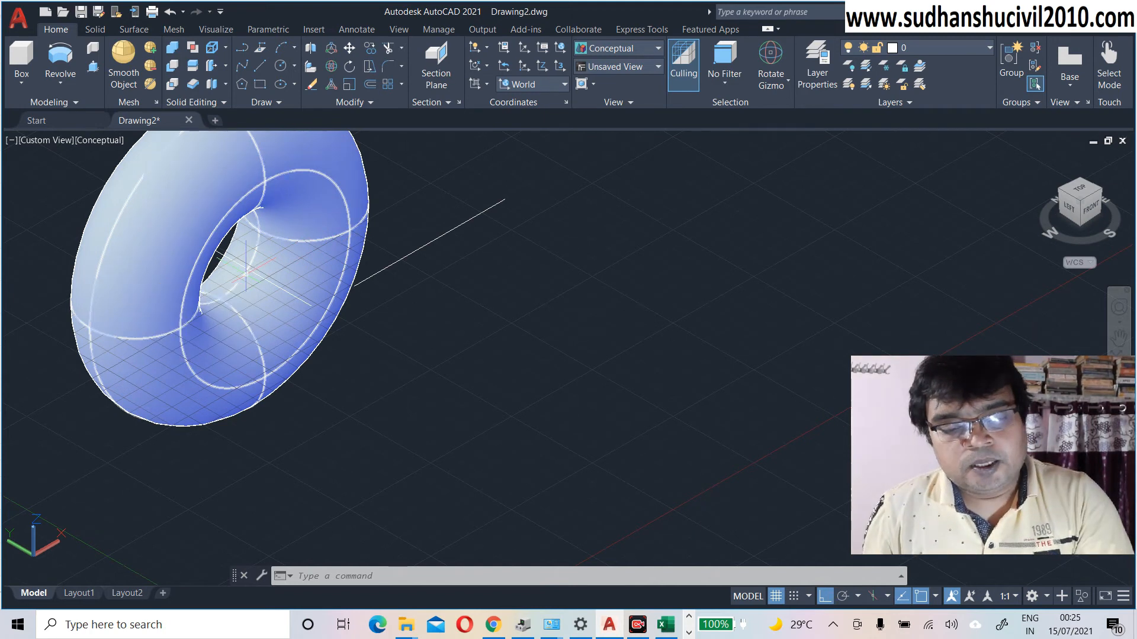
pyautogui.hotkey('ctrl', 'z')
pyautogui.hotkey('ctrl', 'z')
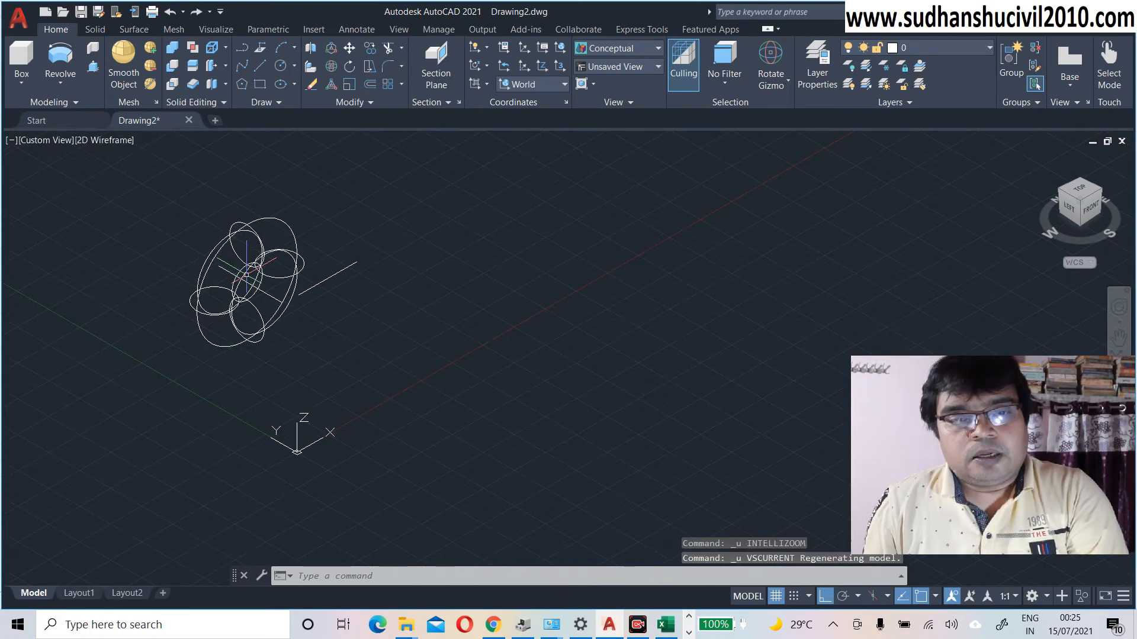
pyautogui.hotkey('ctrl', 'z')
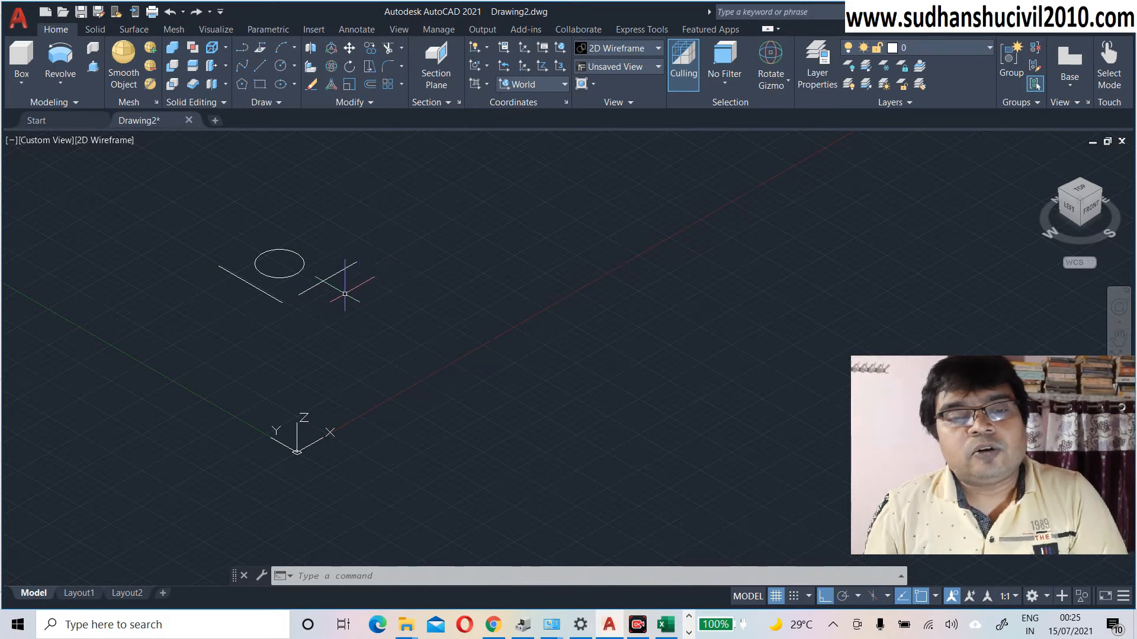
# Step: Revolve the circle 360° about an axis snapped to the right line's endpoints
pyautogui.click(60, 56)
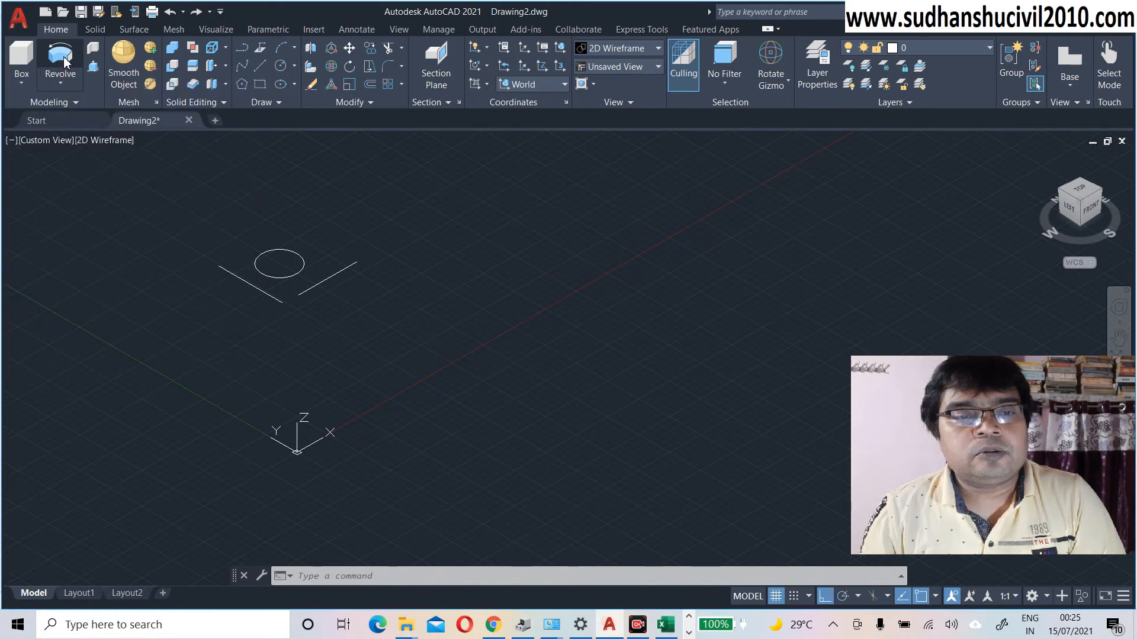
pyautogui.click(301, 267)
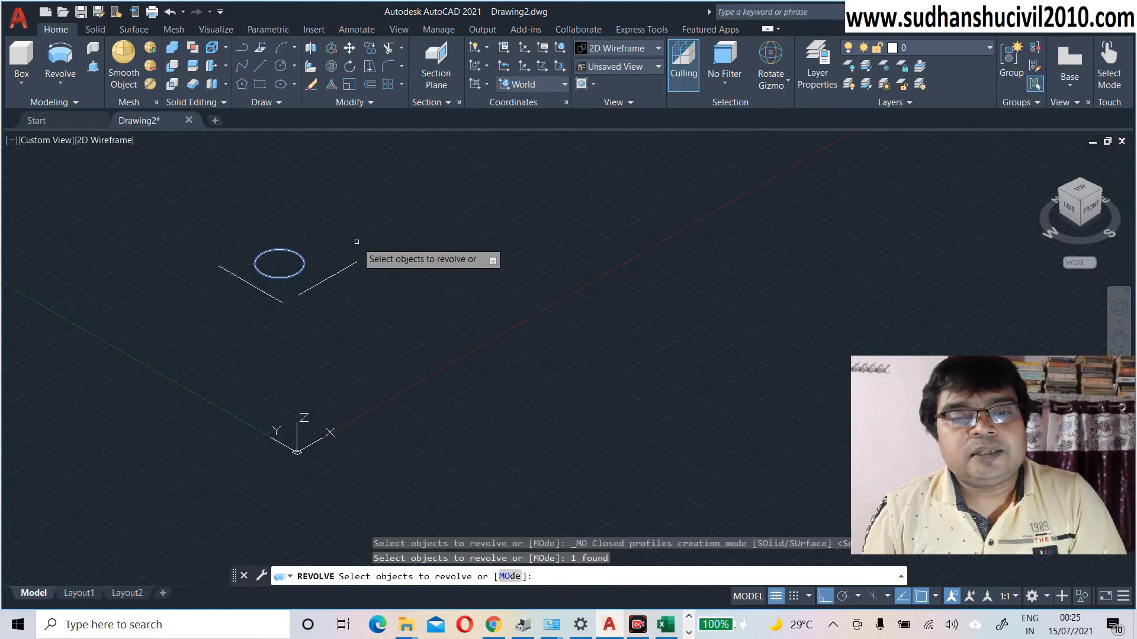
pyautogui.press('Return')
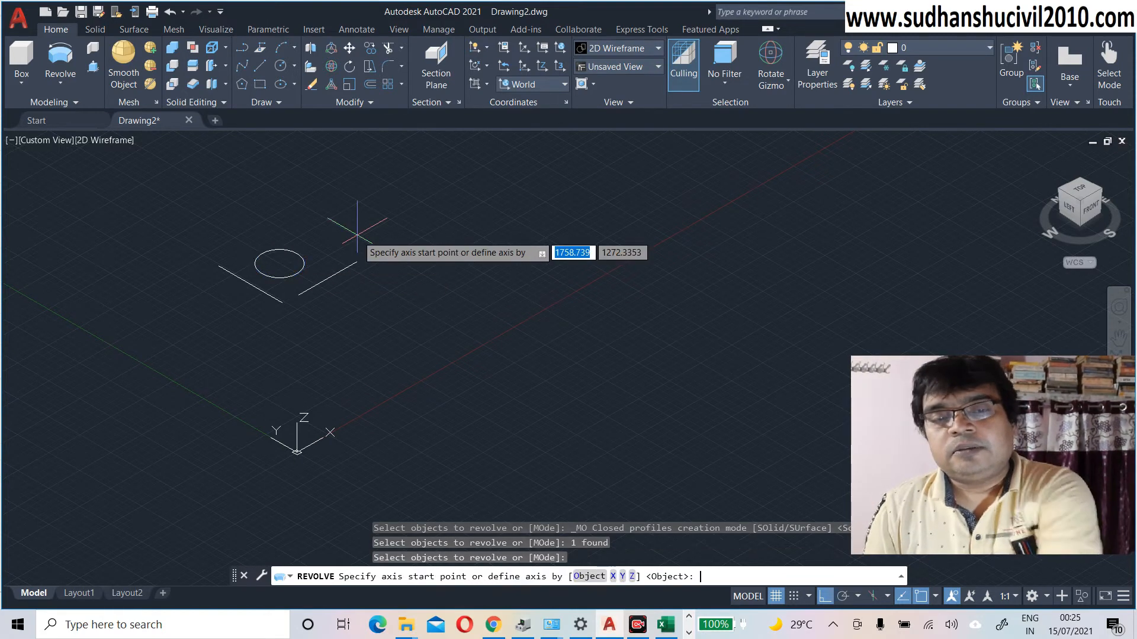
pyautogui.click(298, 294)
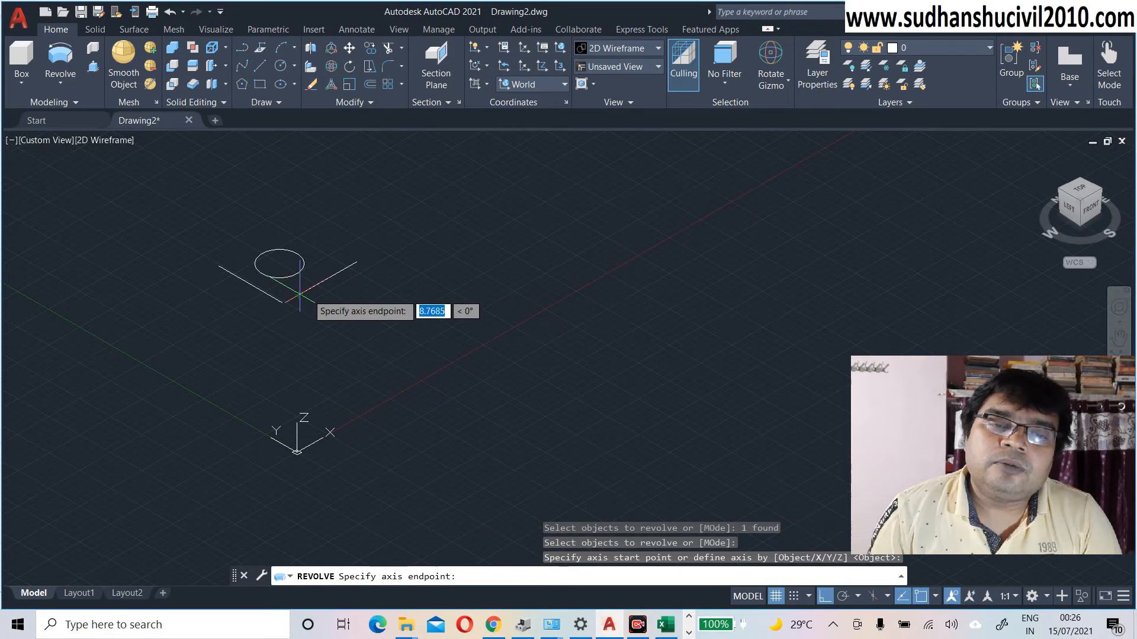
pyautogui.click(356, 261)
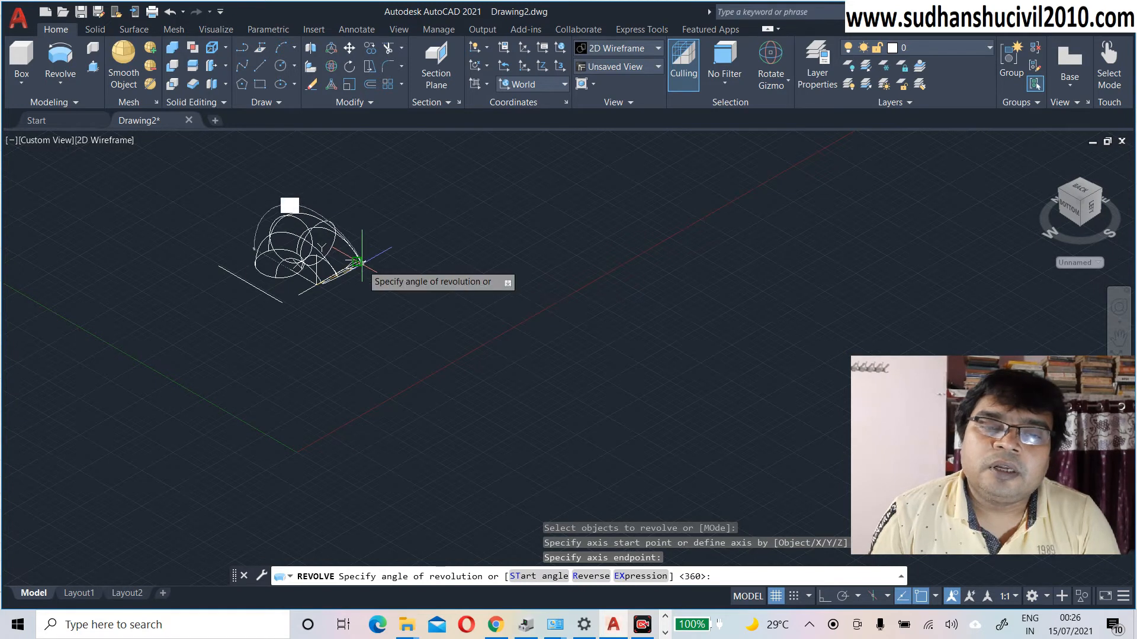
pyautogui.write('3')
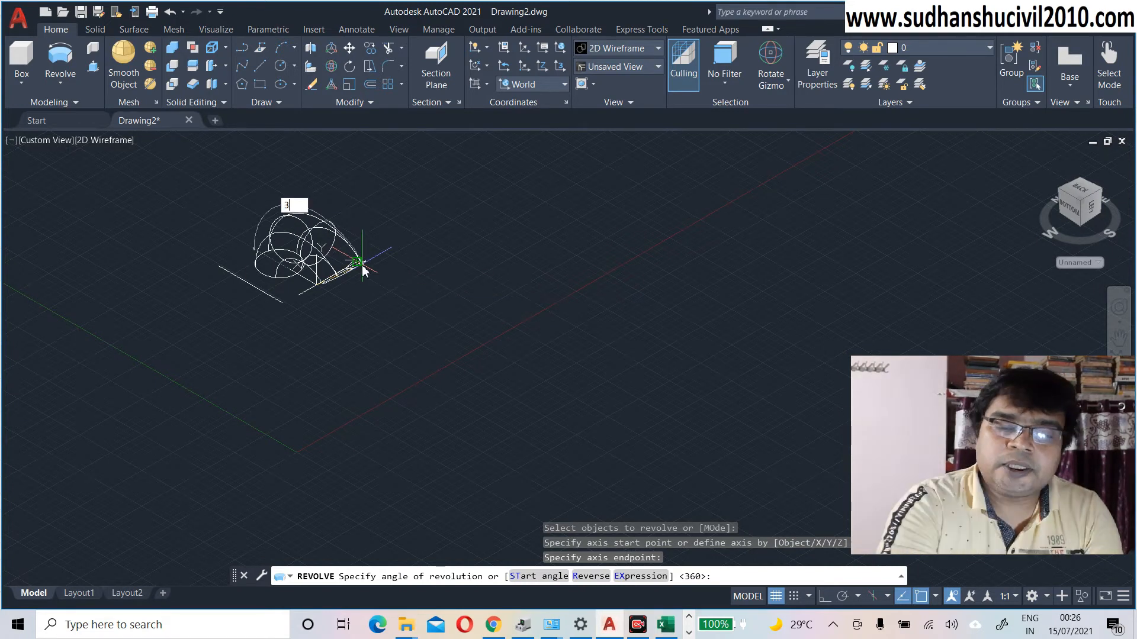
pyautogui.write('60')
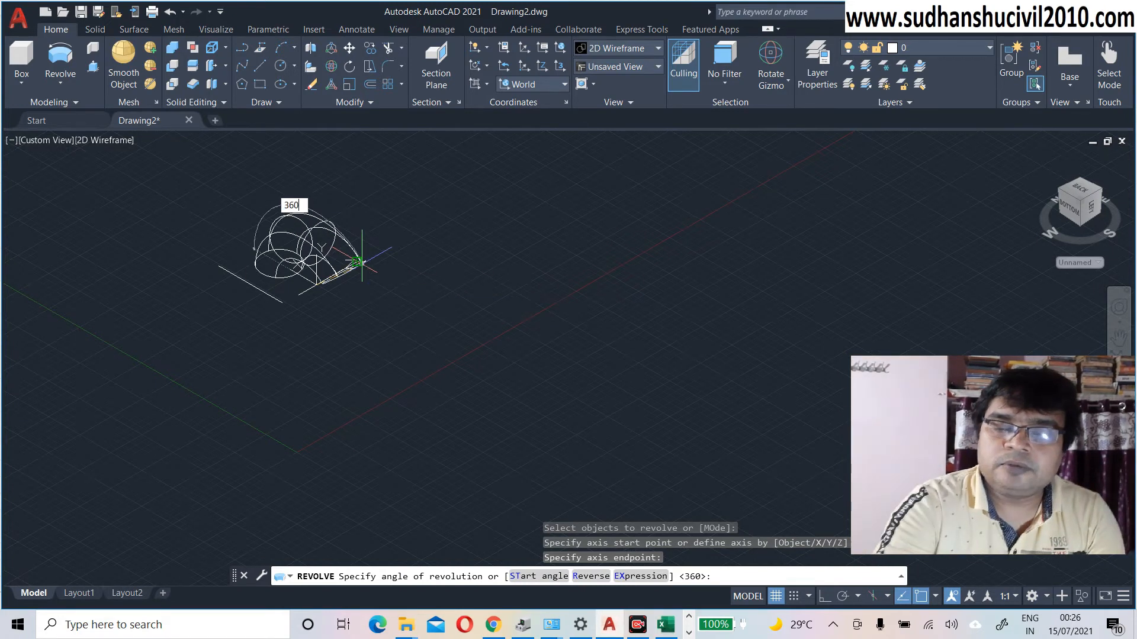
pyautogui.press('Return')
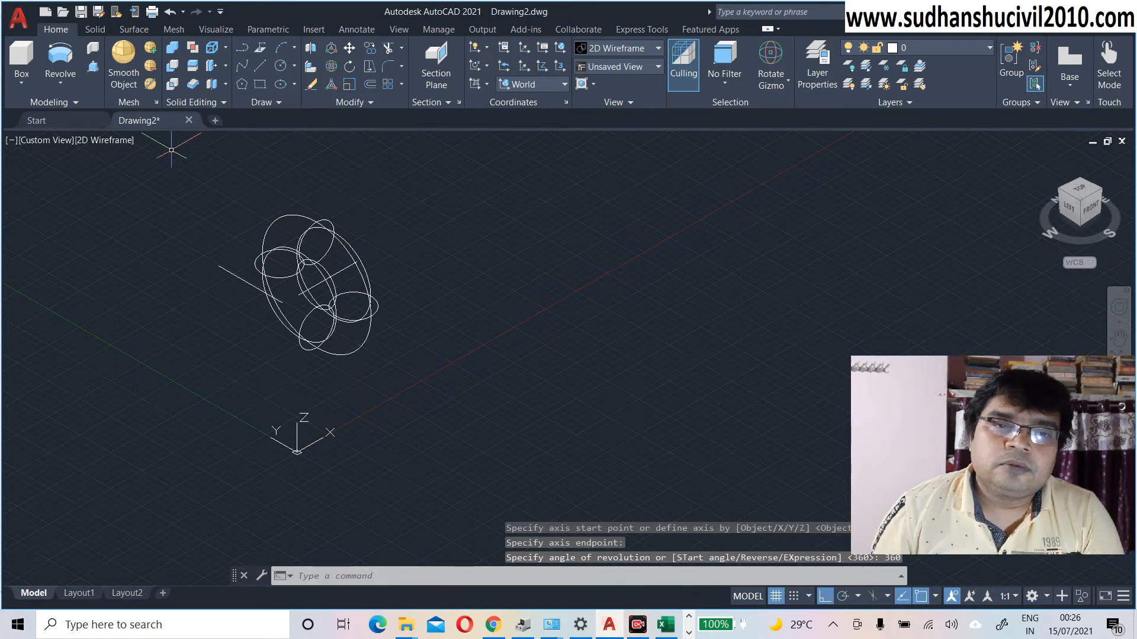
# Step: Shade the right-line torus in the Conceptual visual style and zoom in close
pyautogui.click(116, 140)
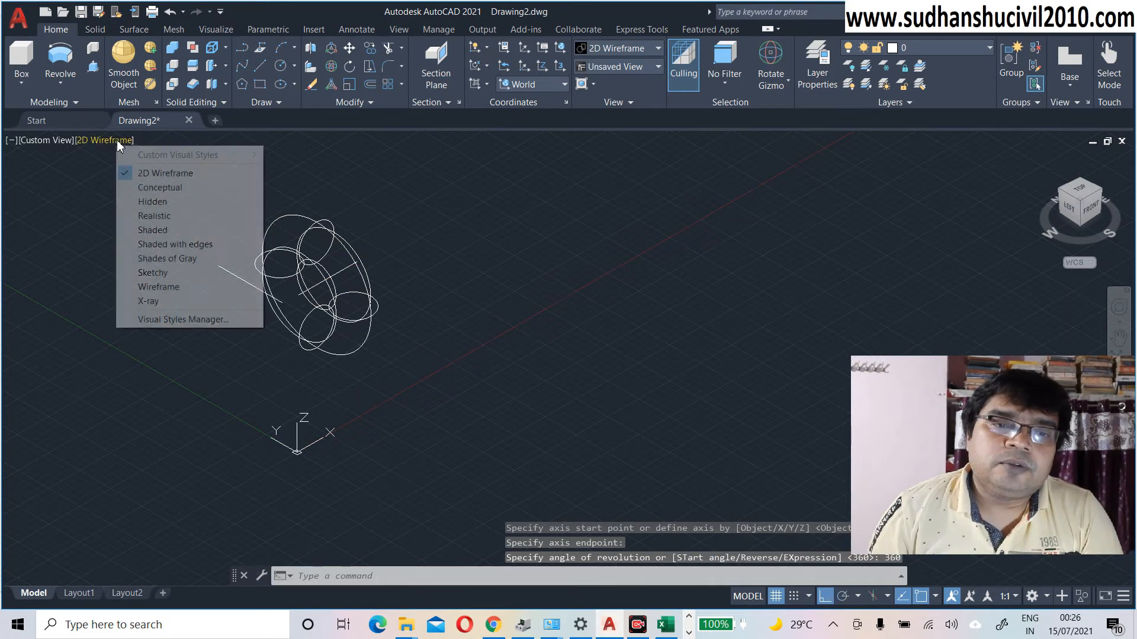
pyautogui.click(159, 186)
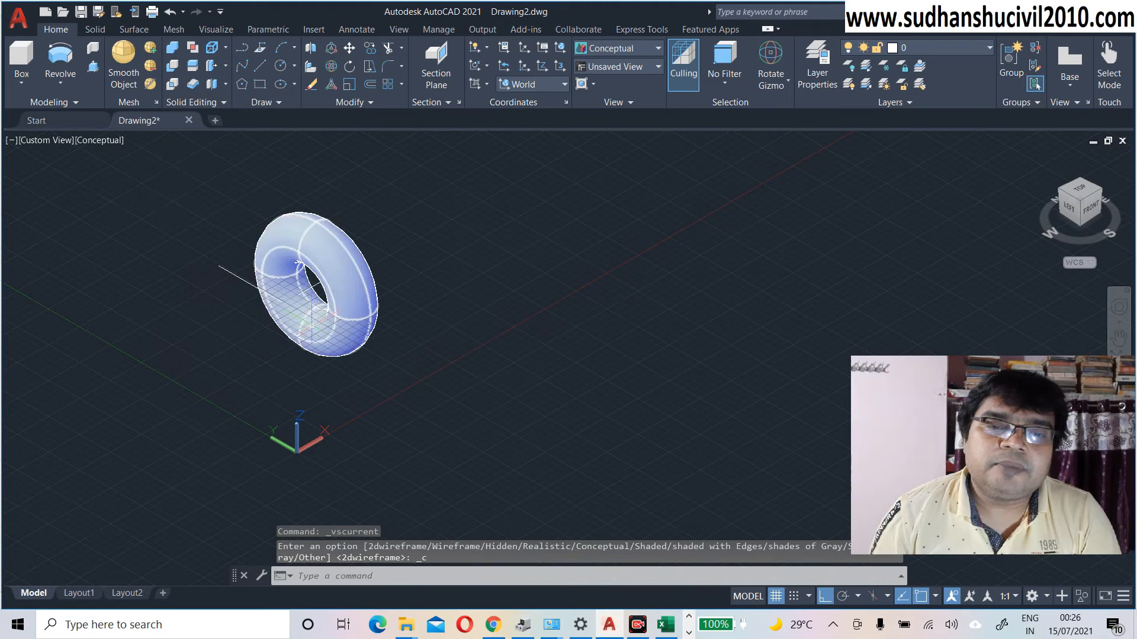
pyautogui.scroll(4, 306, 272)
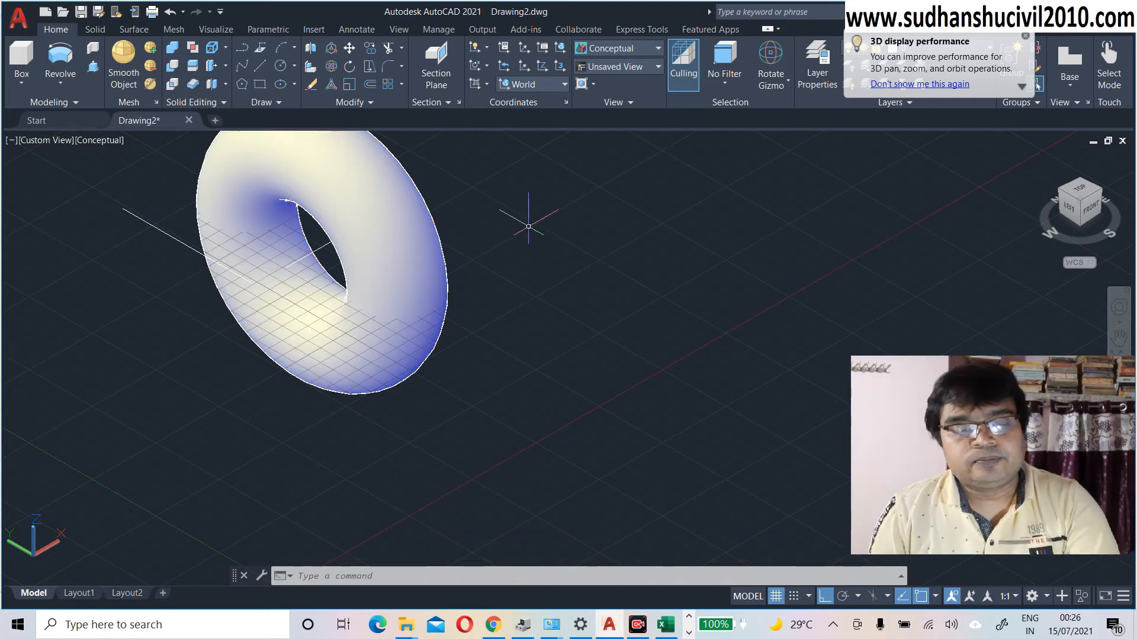
# Step: Undo the close-up and the revolve, removing the right-line torus
pyautogui.hotkey('ctrl', 'z')
pyautogui.hotkey('ctrl', 'z')
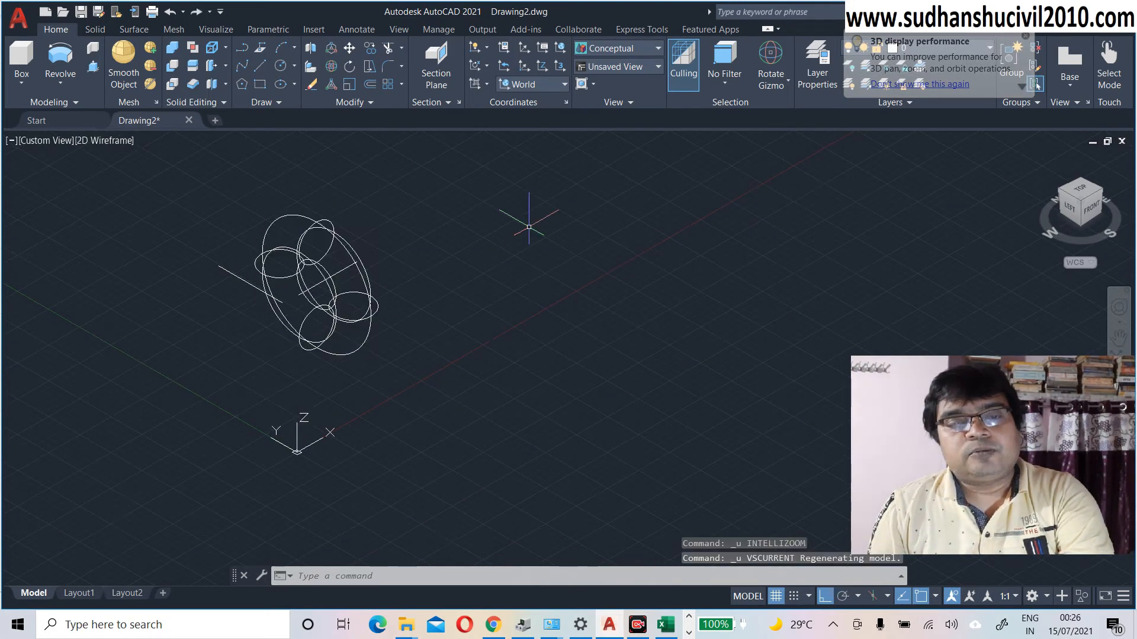
pyautogui.hotkey('ctrl', 'z')
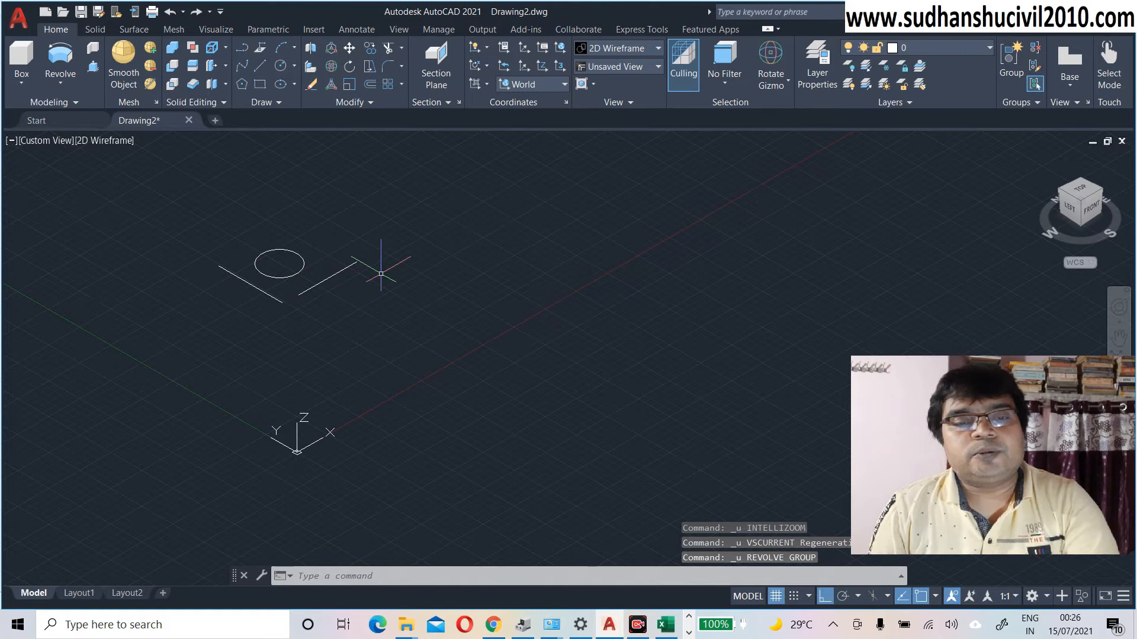
pyautogui.moveTo(379, 277); pyautogui.dragTo(286, 281, button='middle')
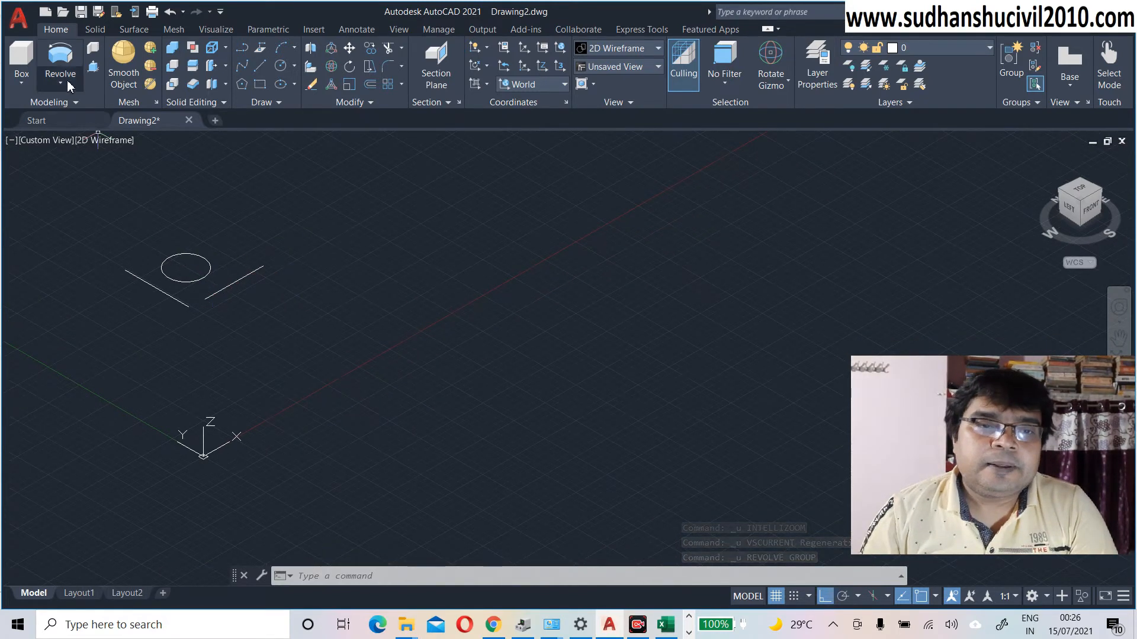
# Step: Start a new Revolve, view its Solid/Surface mode choices, then cancel it
pyautogui.click(61, 59)
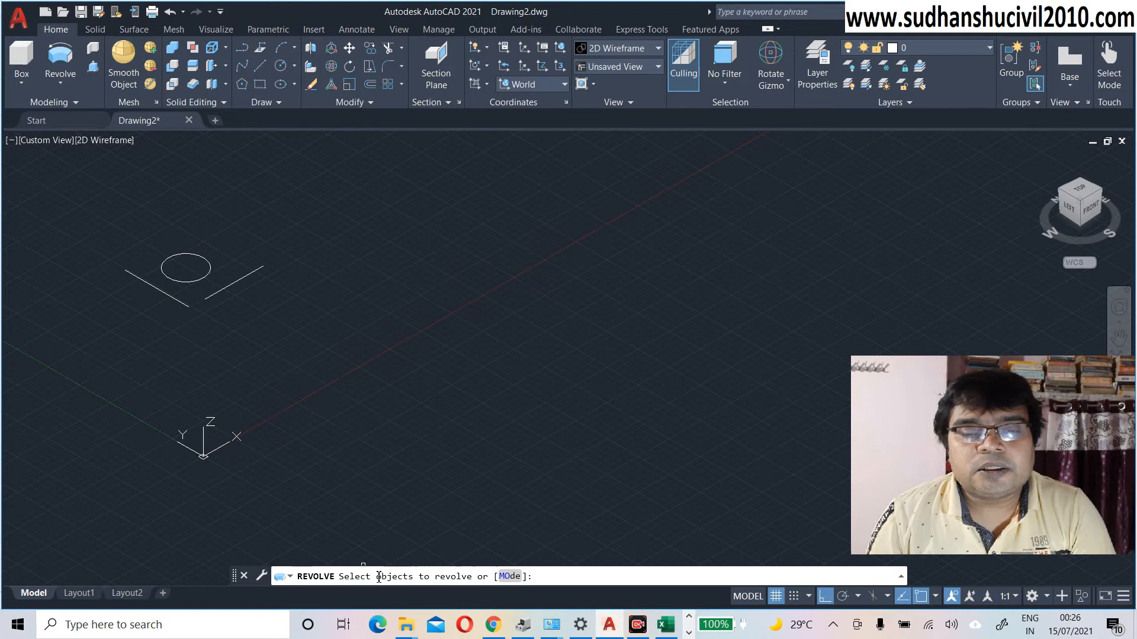
pyautogui.click(509, 576)
pyautogui.press('Down')
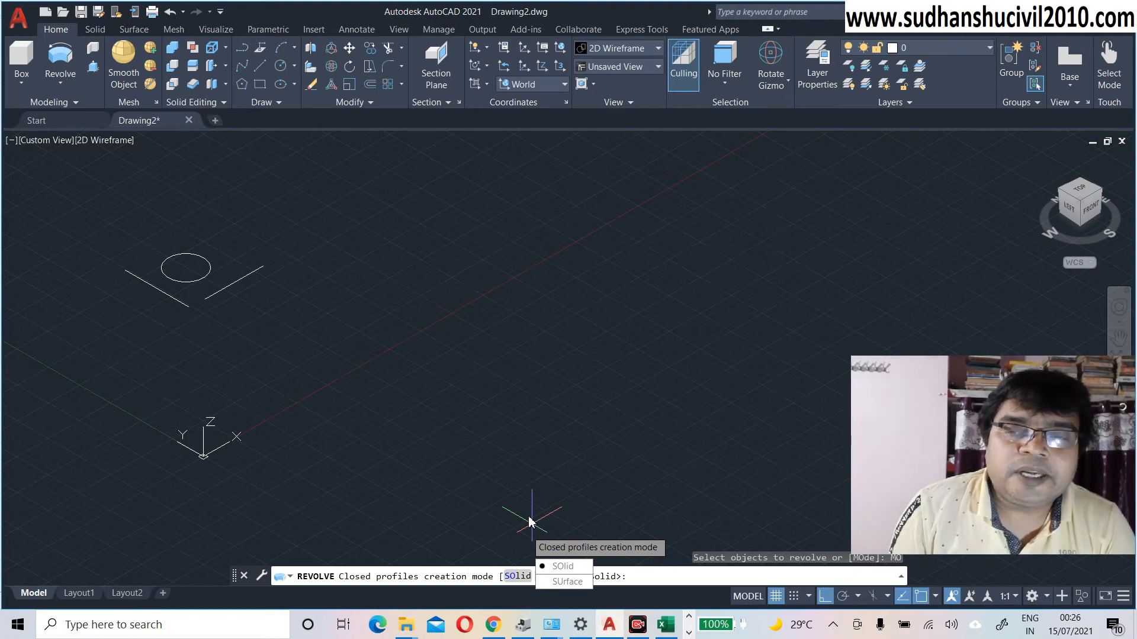
pyautogui.press('Escape')
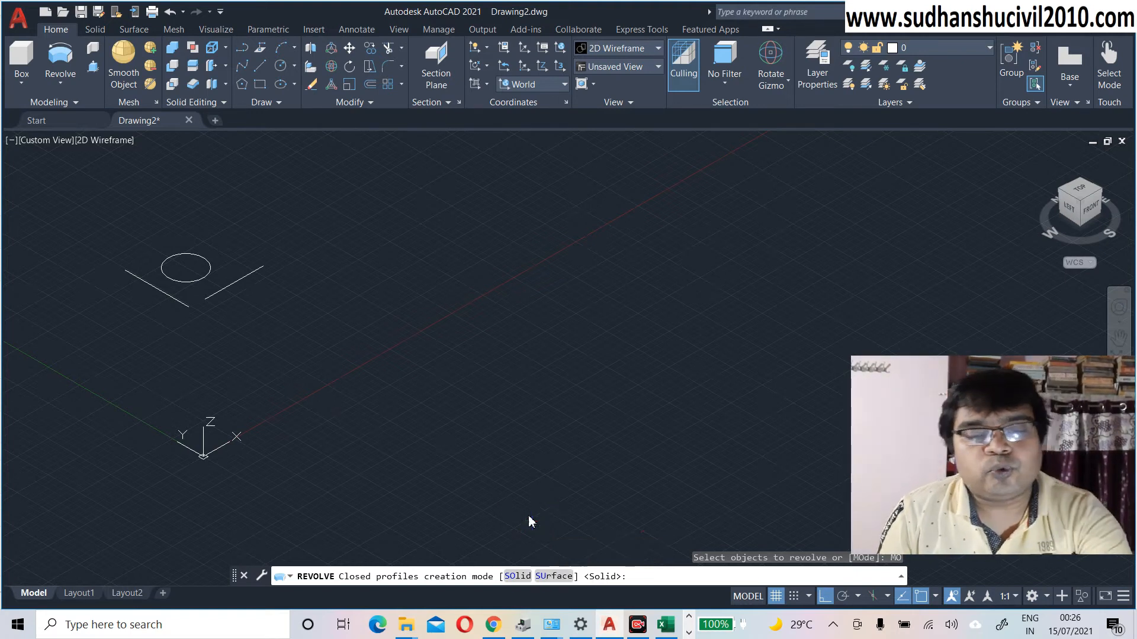
pyautogui.press('Escape')
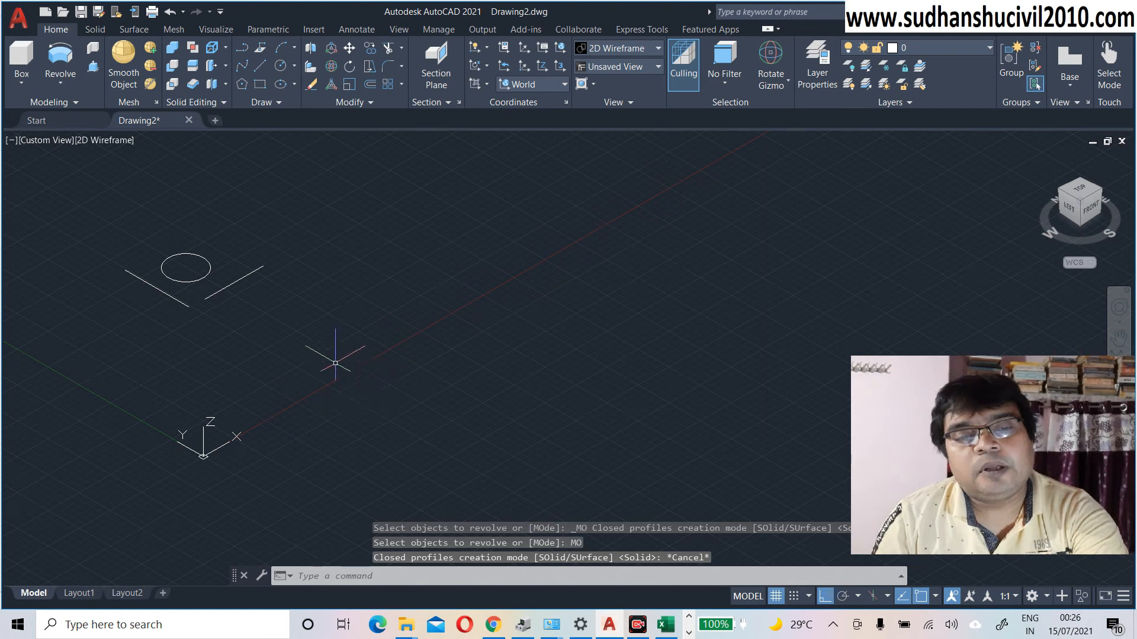
pyautogui.press('Escape')
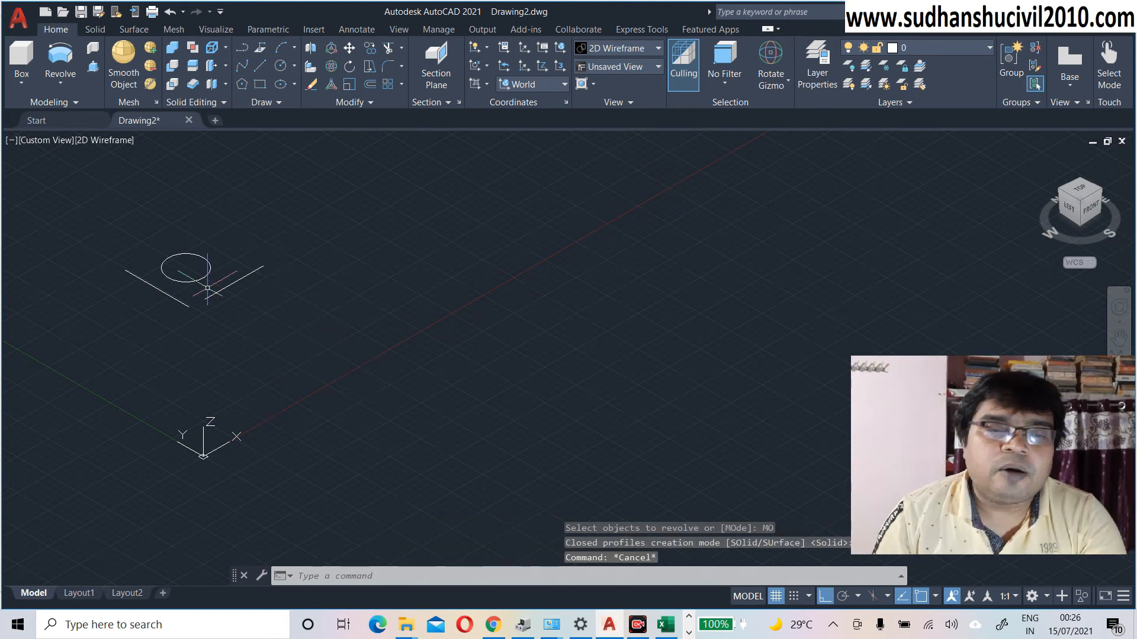
# Step: Revolve the circle 30° in Solid mode about an axis picked at the line's endpoints
pyautogui.click(66, 61)
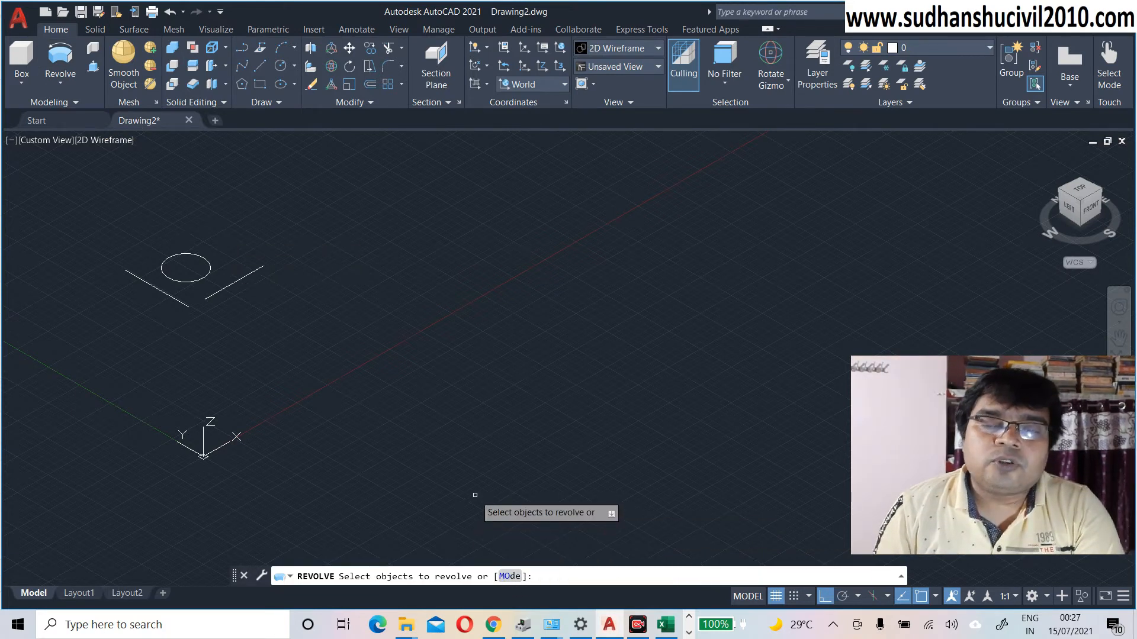
pyautogui.click(509, 578)
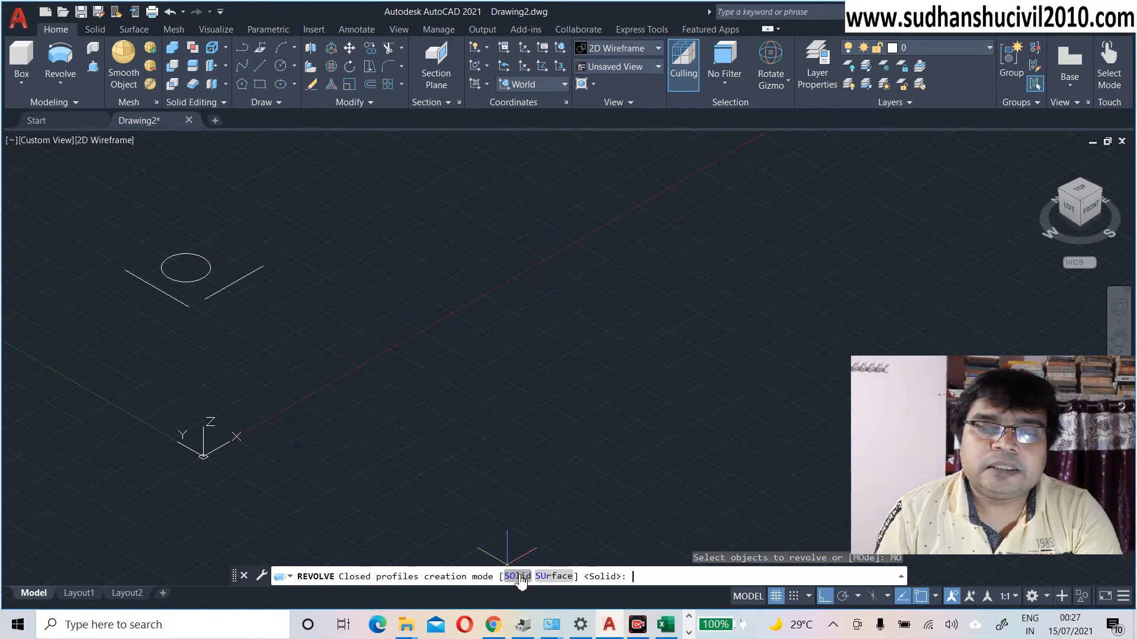
pyautogui.click(519, 577)
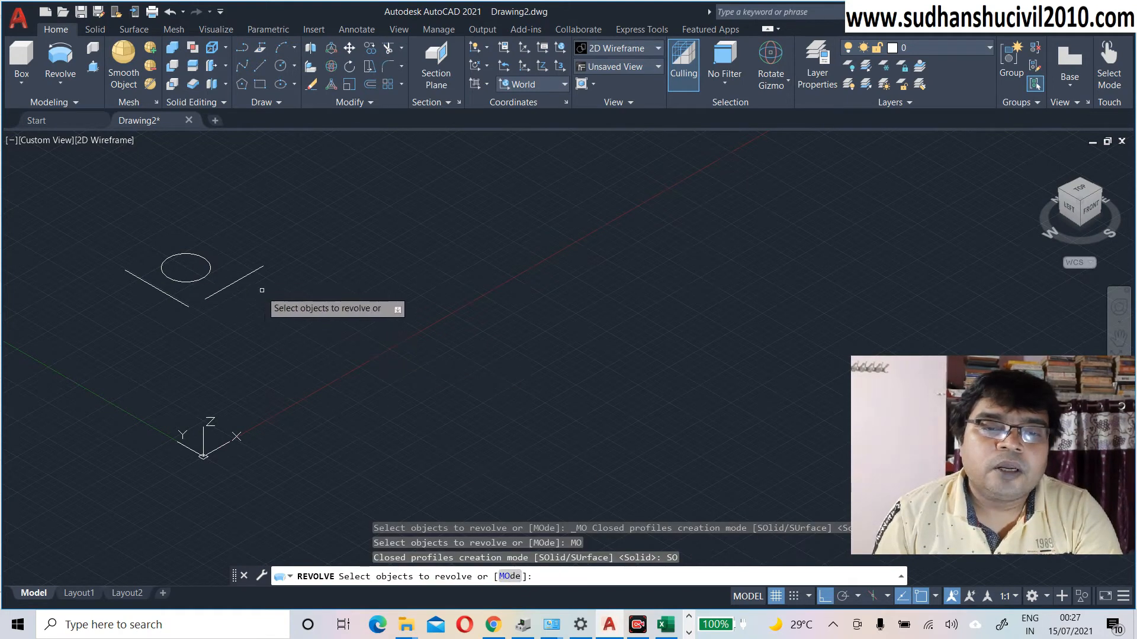
pyautogui.click(199, 279)
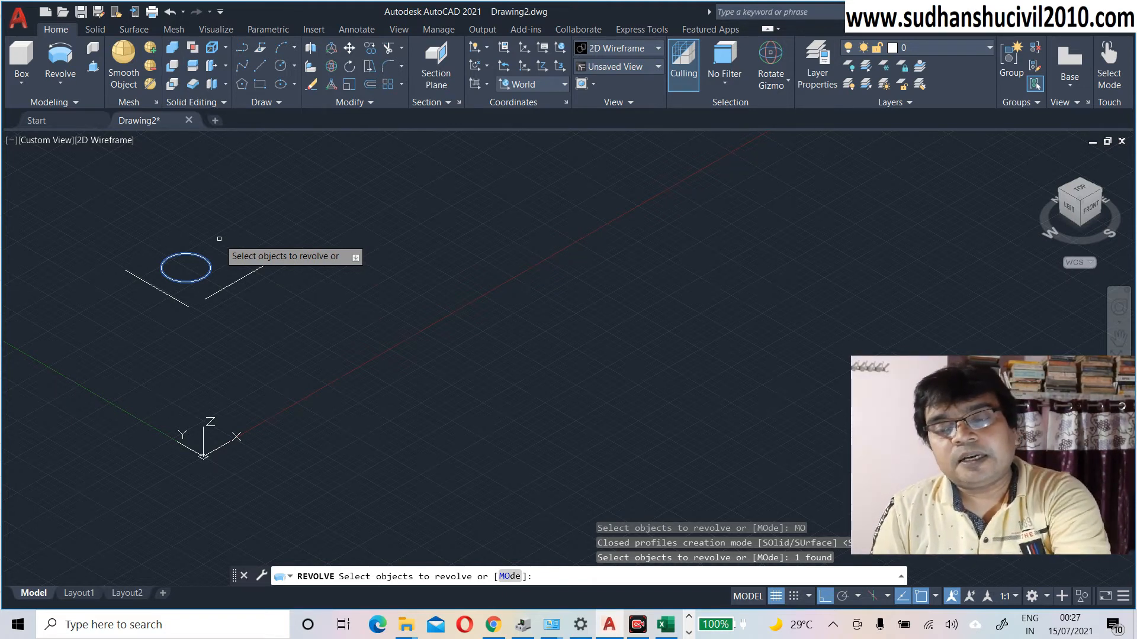
pyautogui.press('Return')
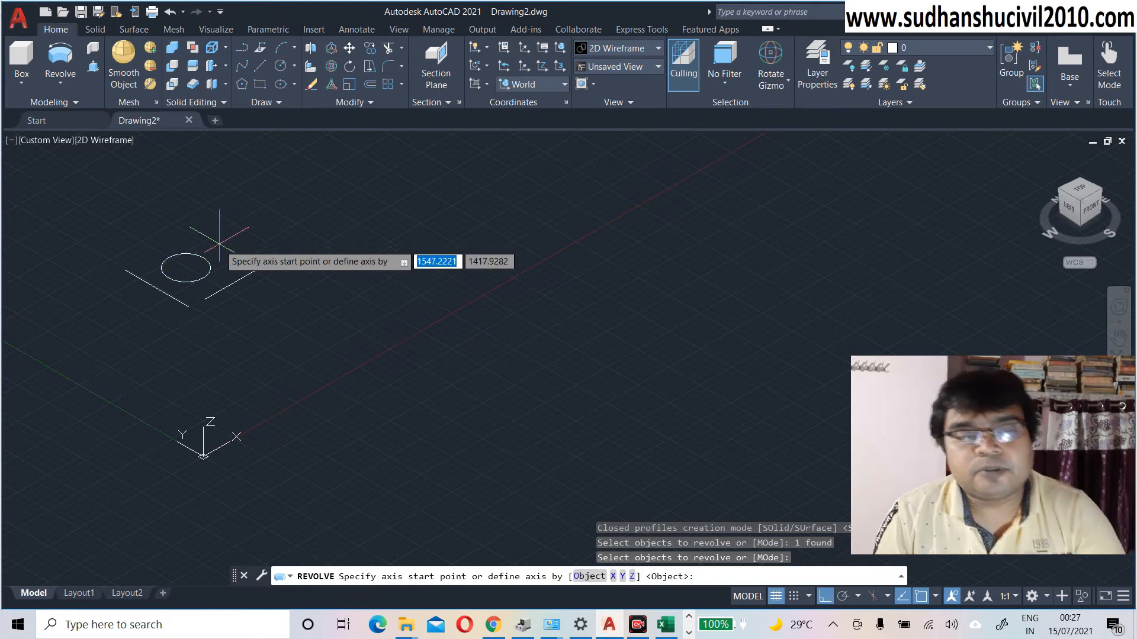
pyautogui.click(205, 300)
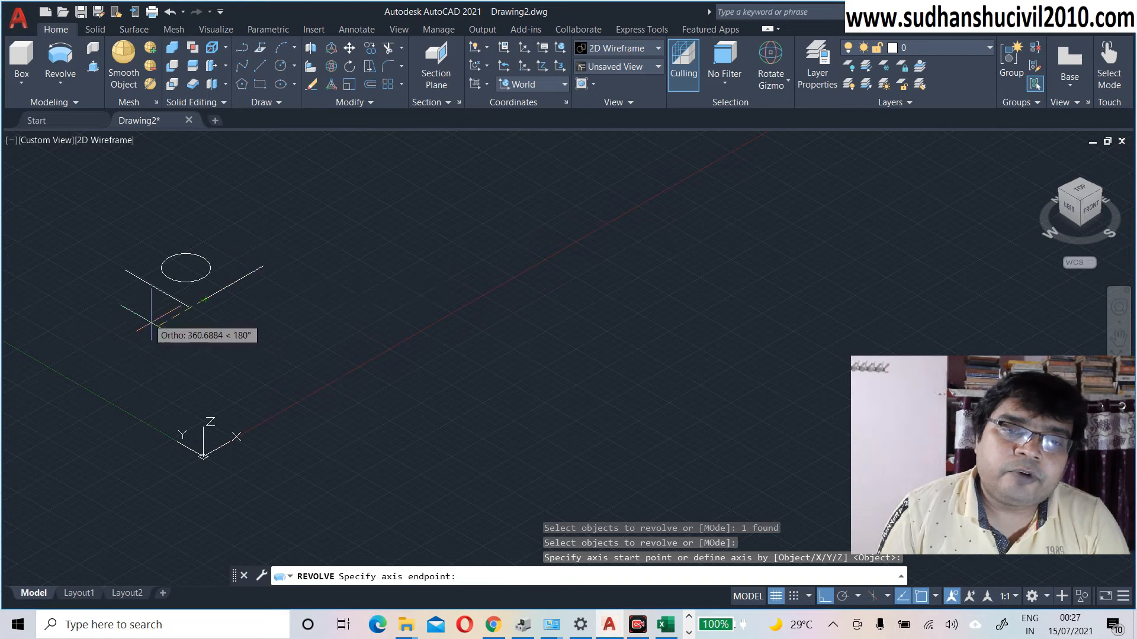
pyautogui.click(264, 266)
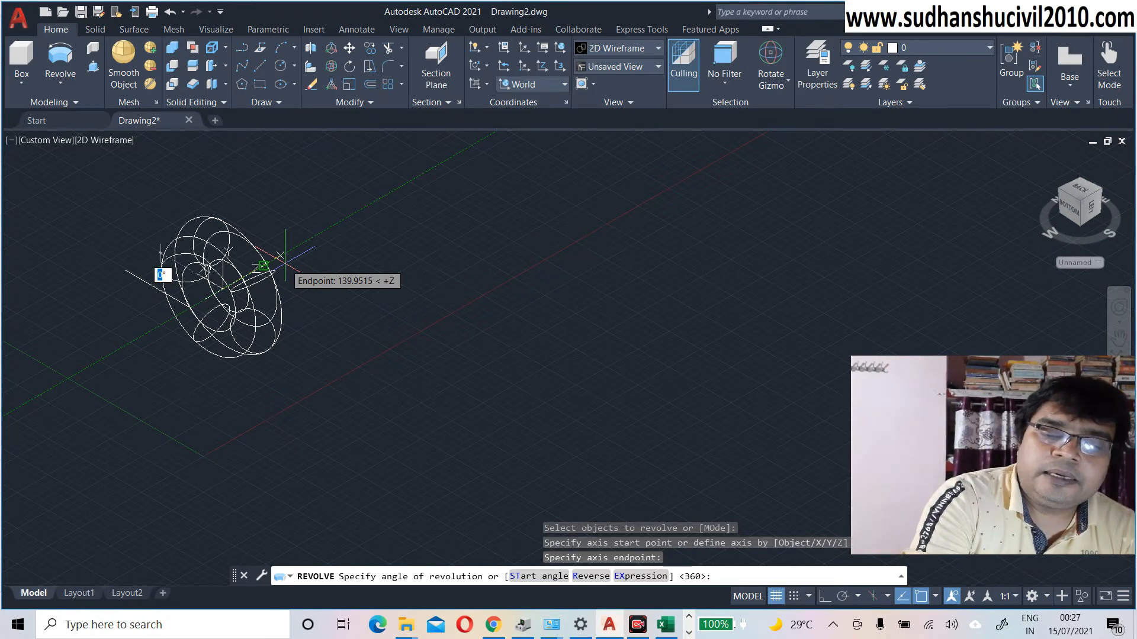
pyautogui.write('3')
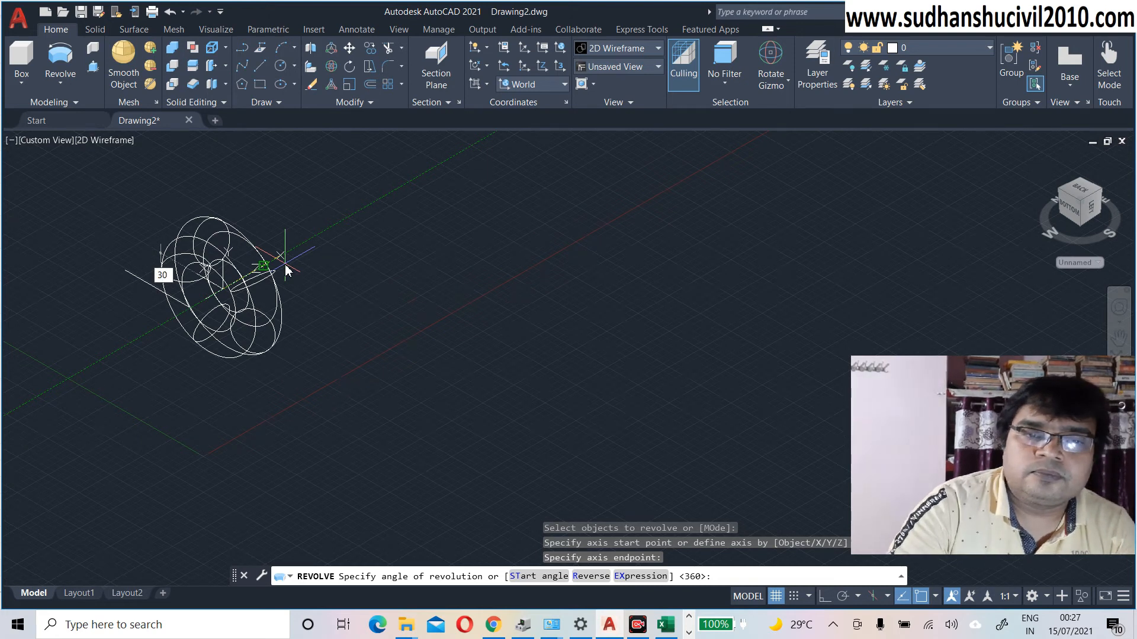
pyautogui.press('Return')
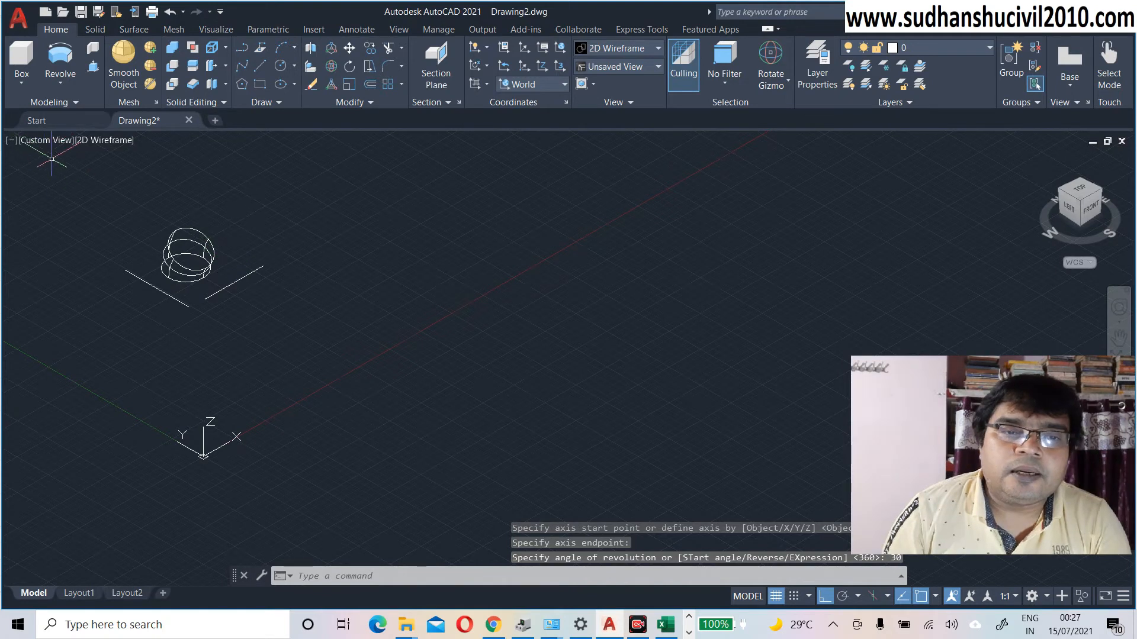
# Step: Inspect the 30° segment with Conceptual shading, then undo back to the wireframe circle and lines
pyautogui.click(113, 140)
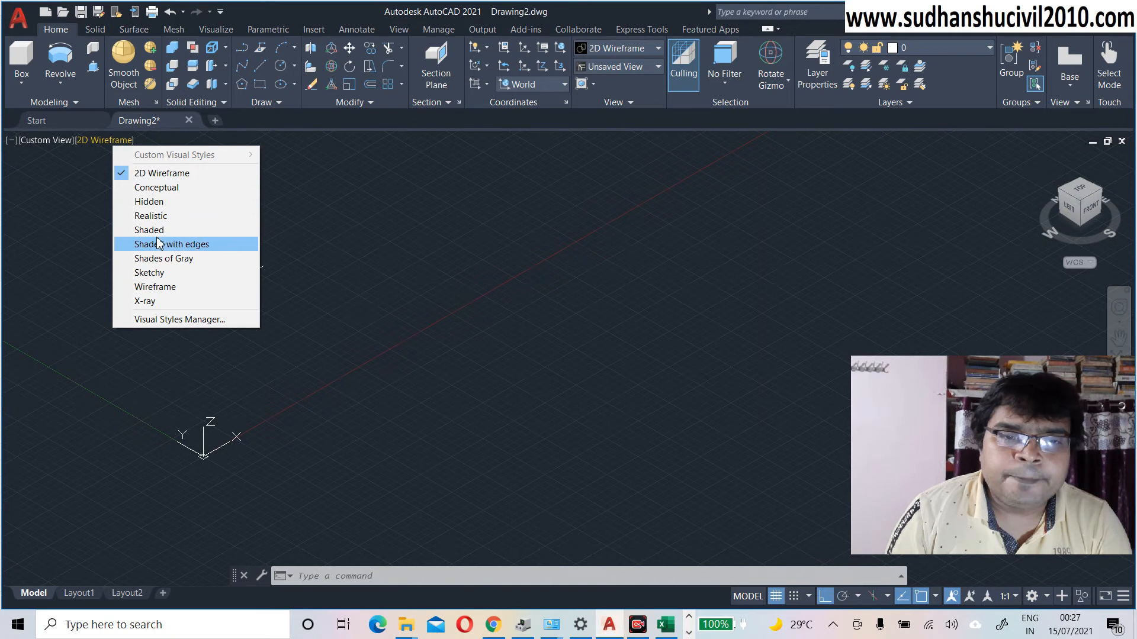
pyautogui.click(154, 187)
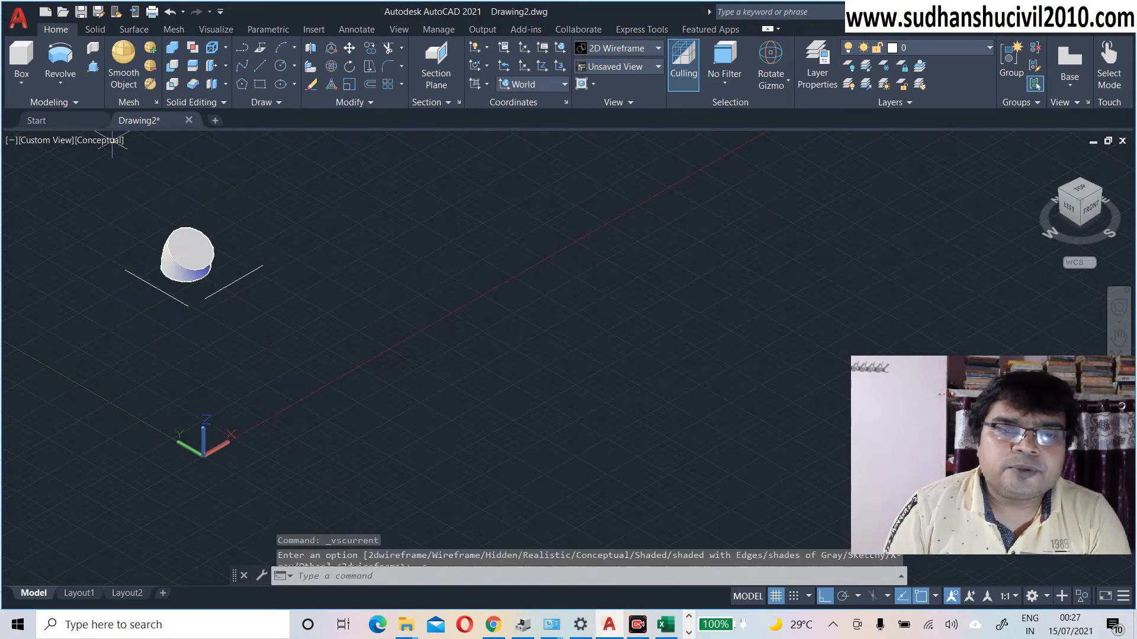
pyautogui.scroll(3, 205, 299)
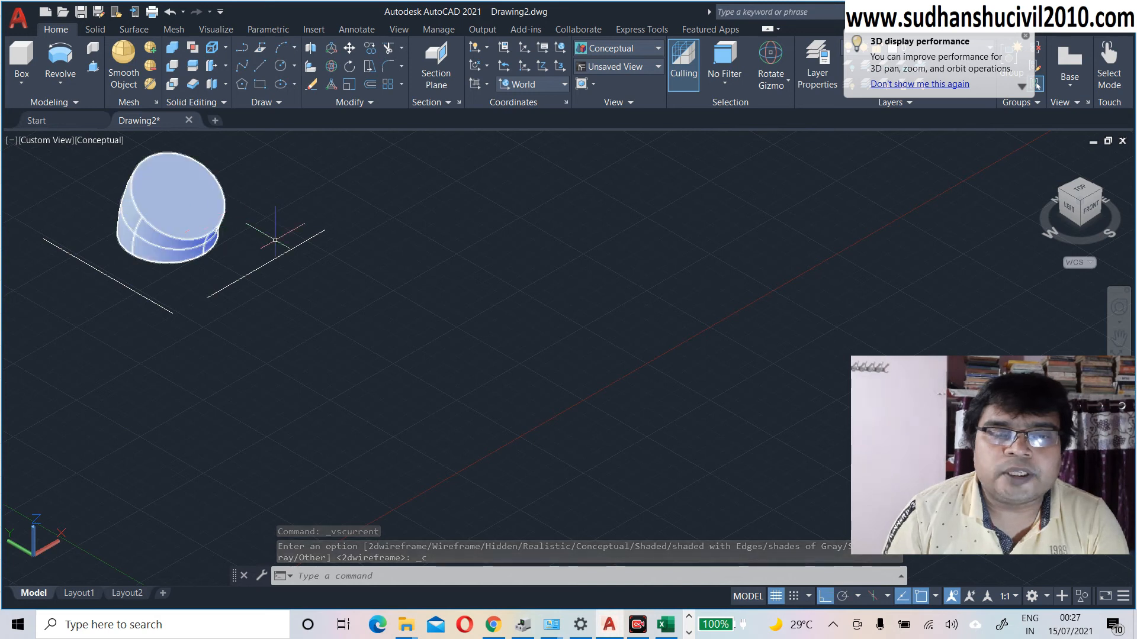
pyautogui.scroll(-2, 243, 242)
pyautogui.moveTo(243, 243); pyautogui.dragTo(212, 249, button='middle')
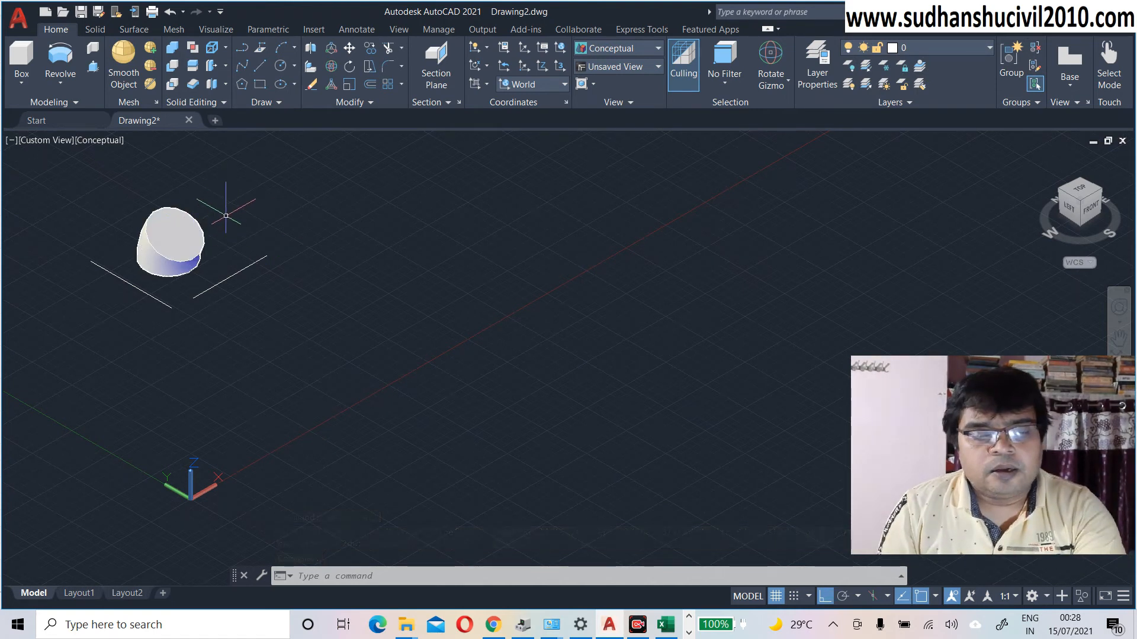
pyautogui.hotkey('ctrl', 'z')
pyautogui.hotkey('ctrl', 'z')
pyautogui.hotkey('ctrl', 'z')
pyautogui.hotkey('ctrl', 'z')
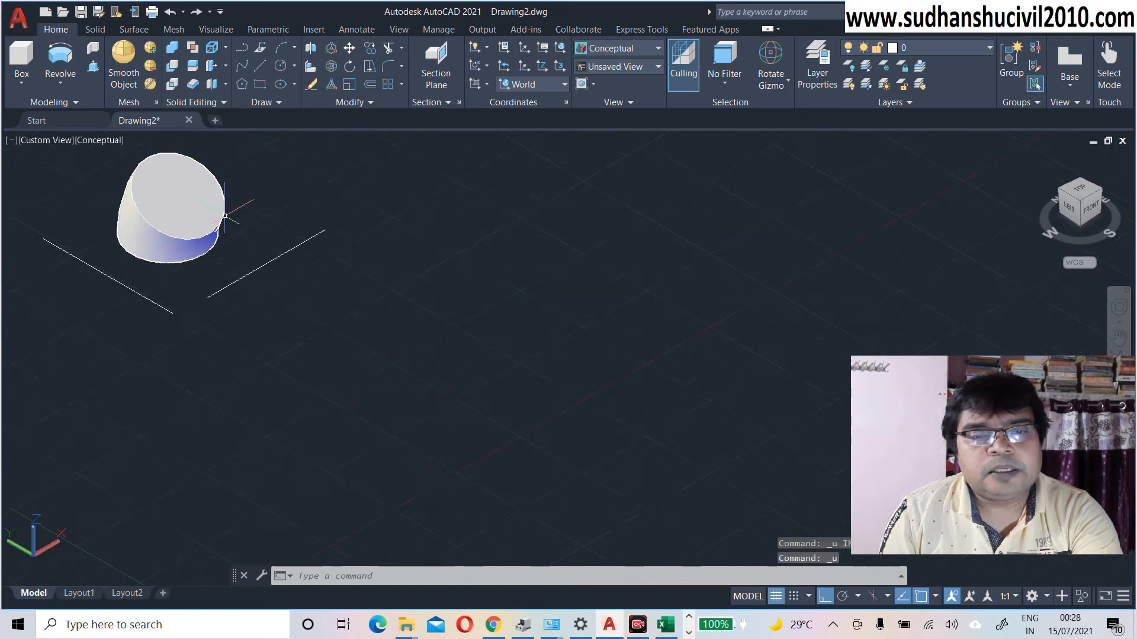
pyautogui.hotkey('ctrl', 'z')
pyautogui.hotkey('ctrl', 'z')
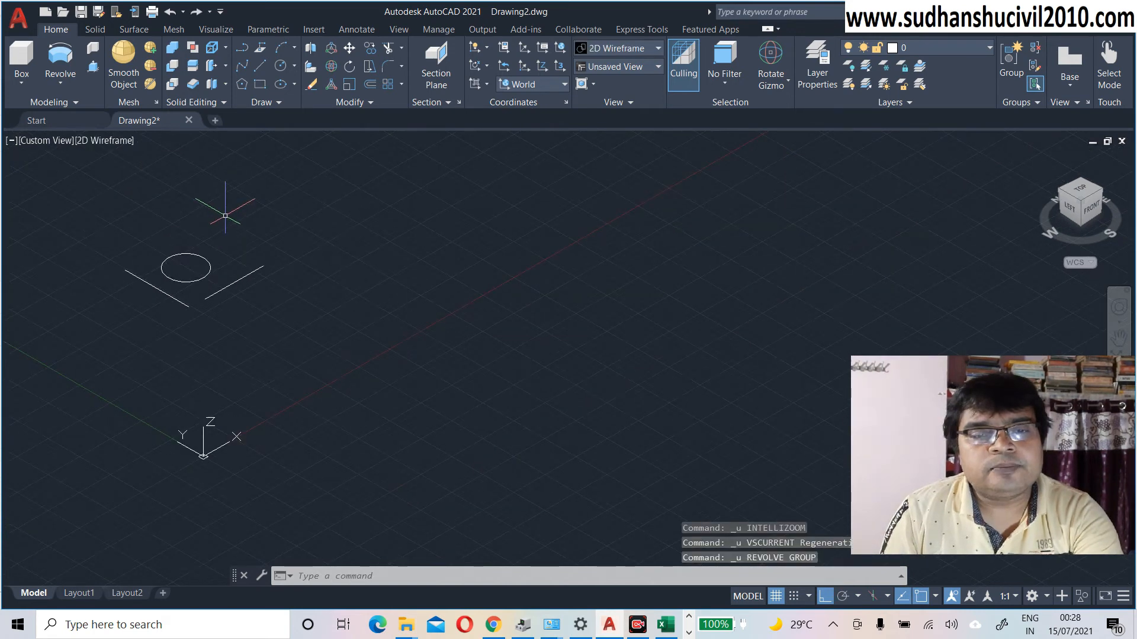
# Step: Revolve the circle as a surface 30° about the axis through the line's two endpoints
pyautogui.click(60, 57)
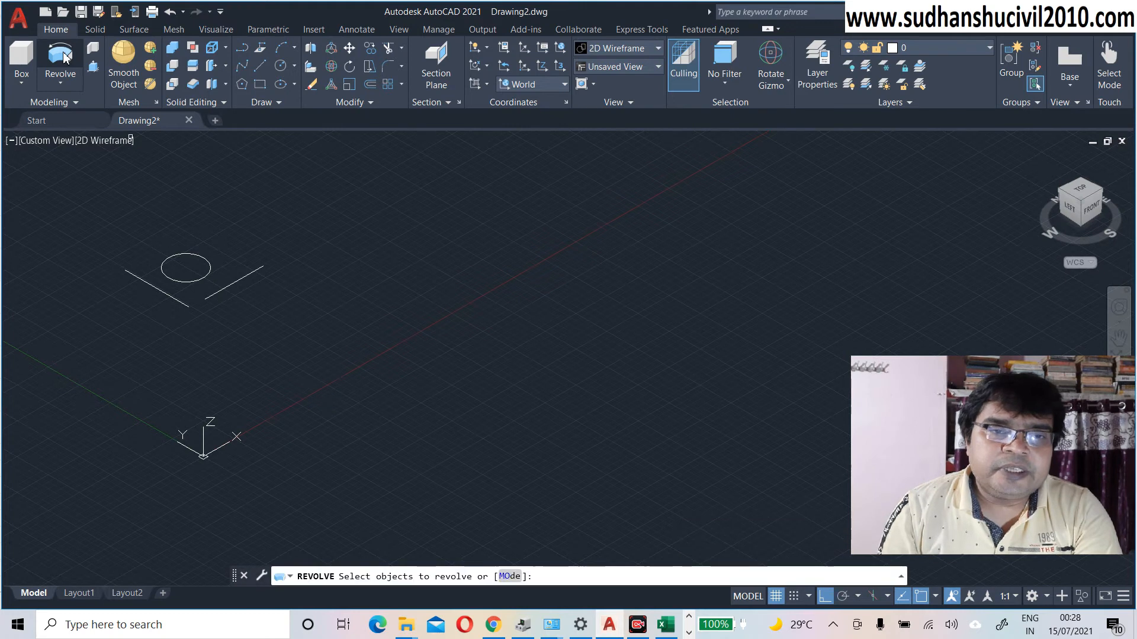
pyautogui.click(510, 576)
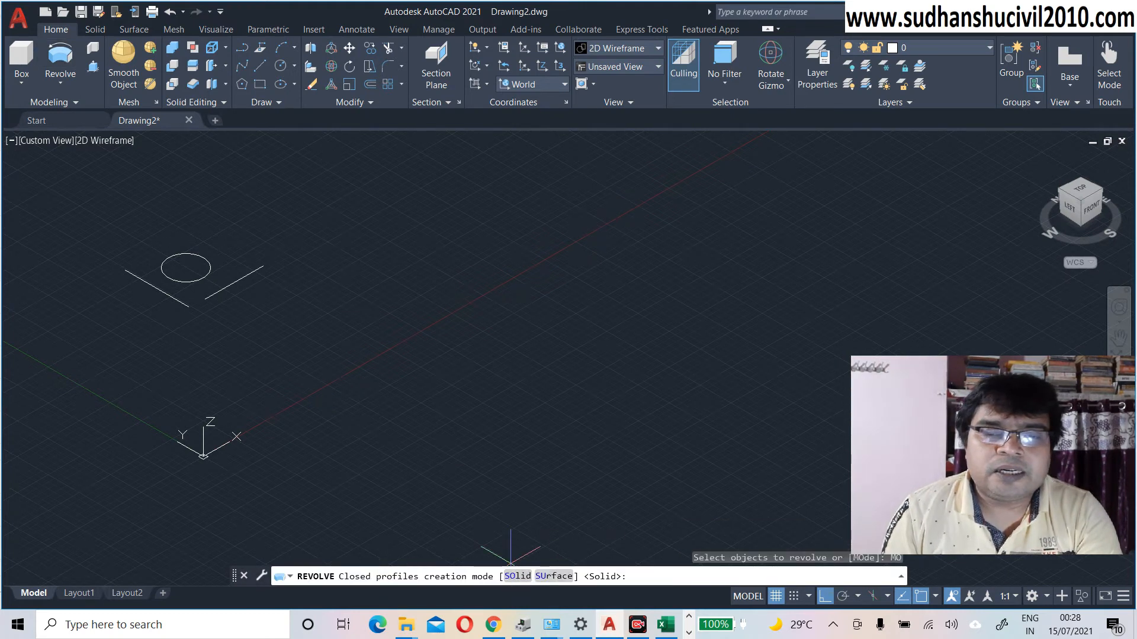
pyautogui.click(554, 577)
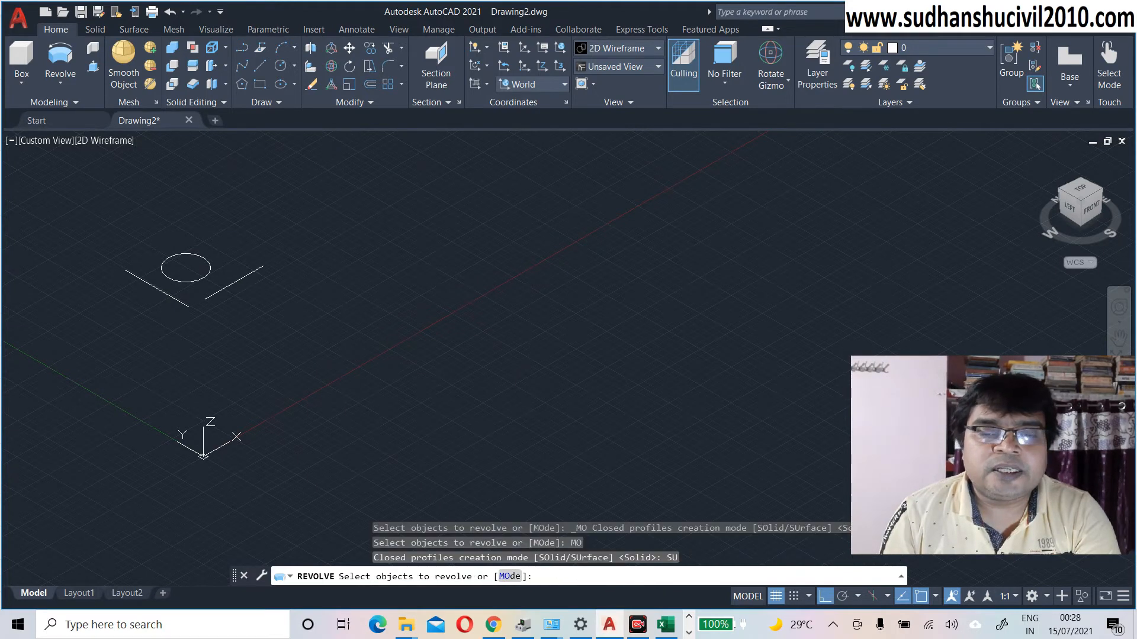
pyautogui.click(203, 279)
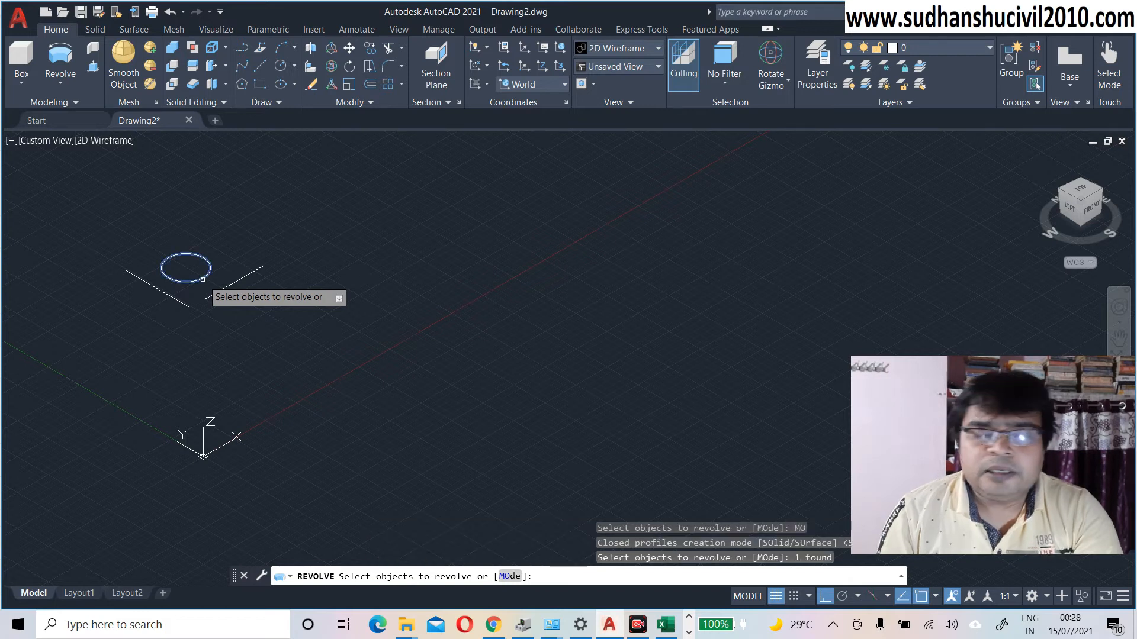
pyautogui.press('Return')
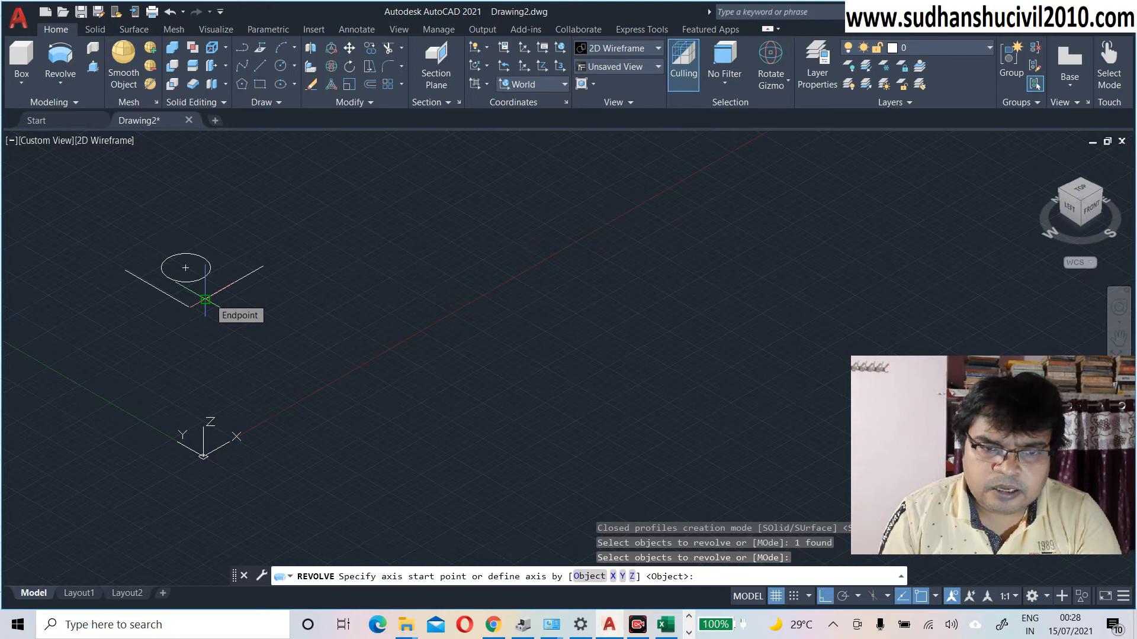
pyautogui.click(204, 299)
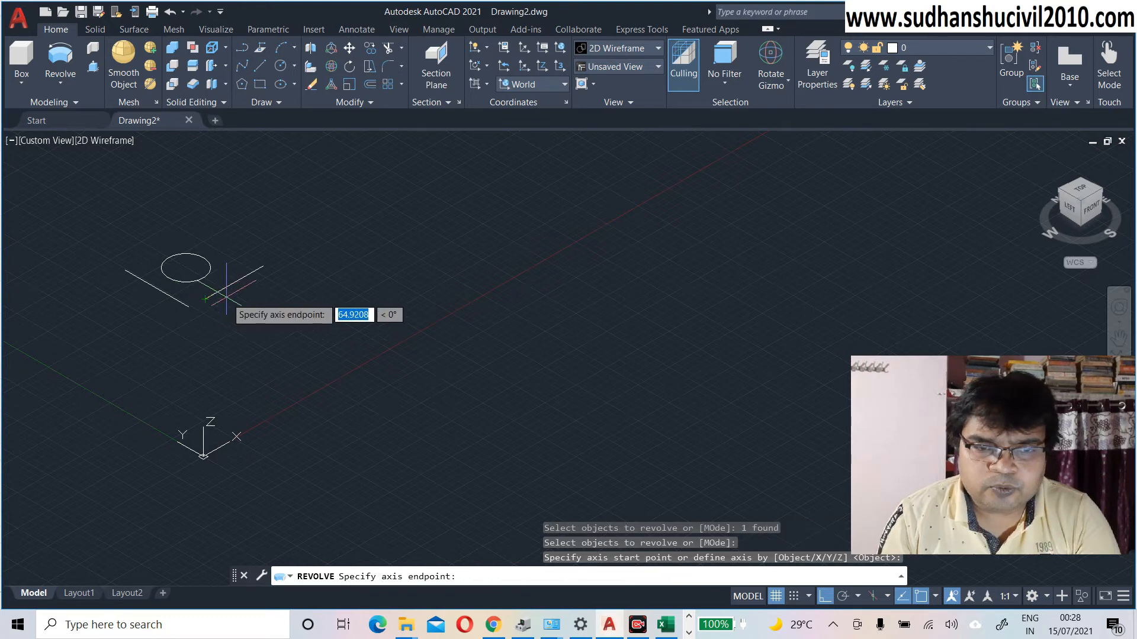
pyautogui.click(263, 266)
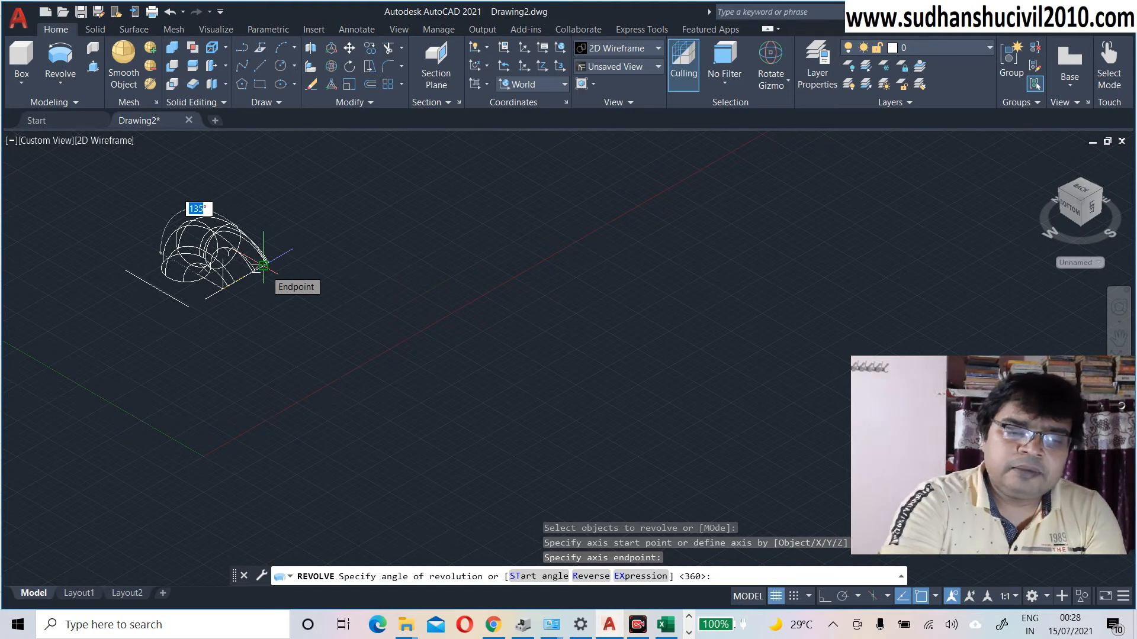
pyautogui.write('3')
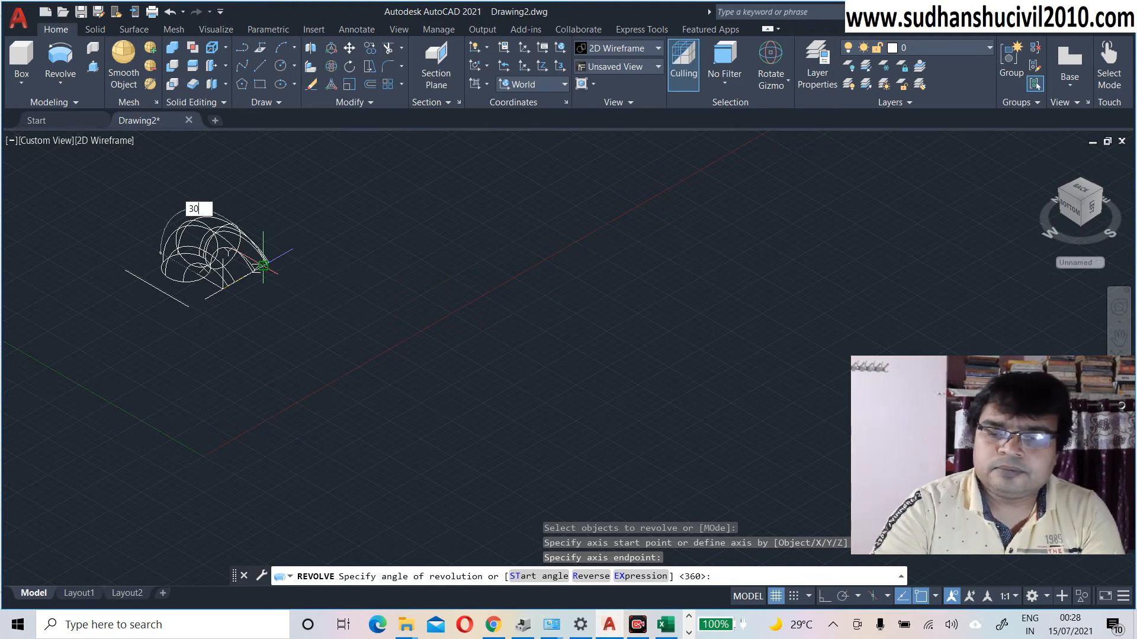
pyautogui.write('0')
pyautogui.press('Return')
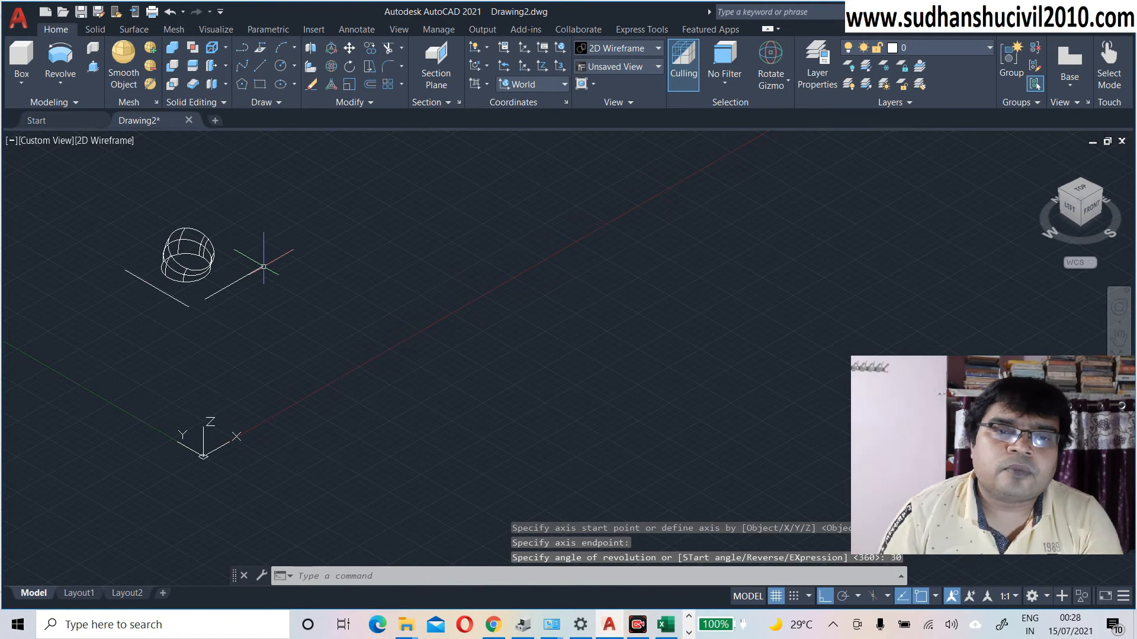
# Step: Shade the view in the Conceptual visual style and zoom in on the partial ring
pyautogui.click(106, 145)
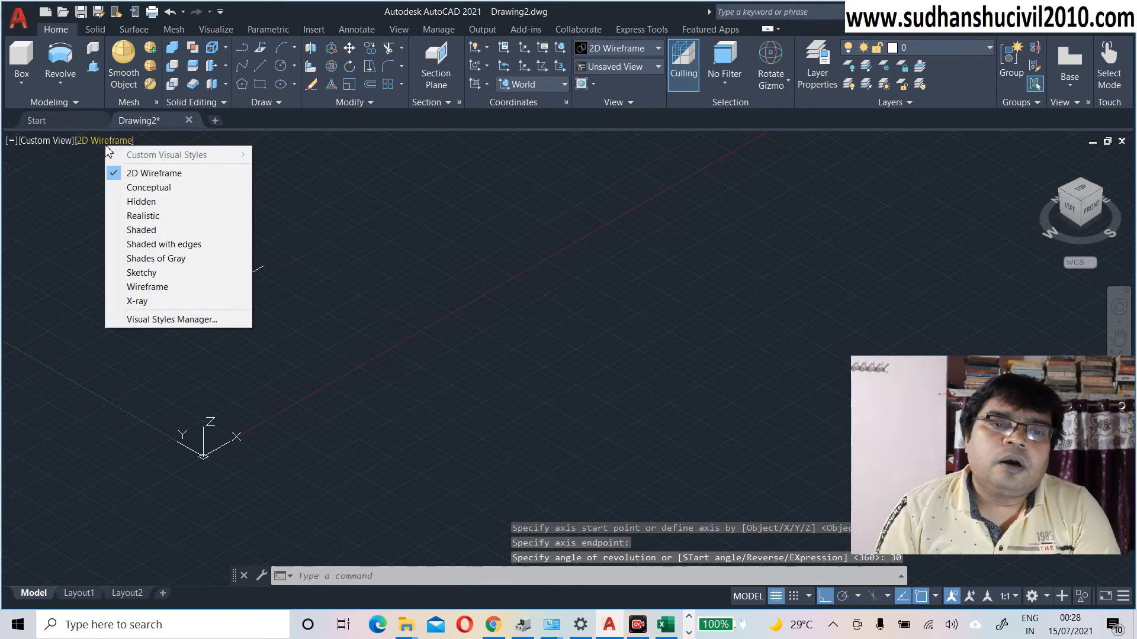
pyautogui.click(130, 188)
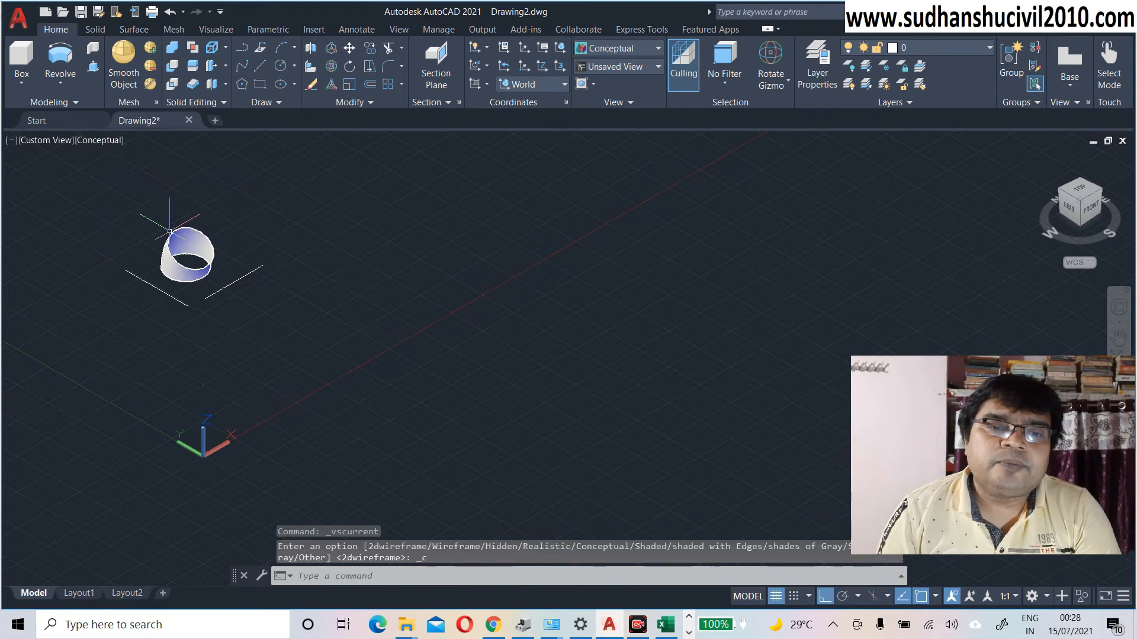
pyautogui.moveTo(199, 268); pyautogui.dragTo(189, 288, button='middle')
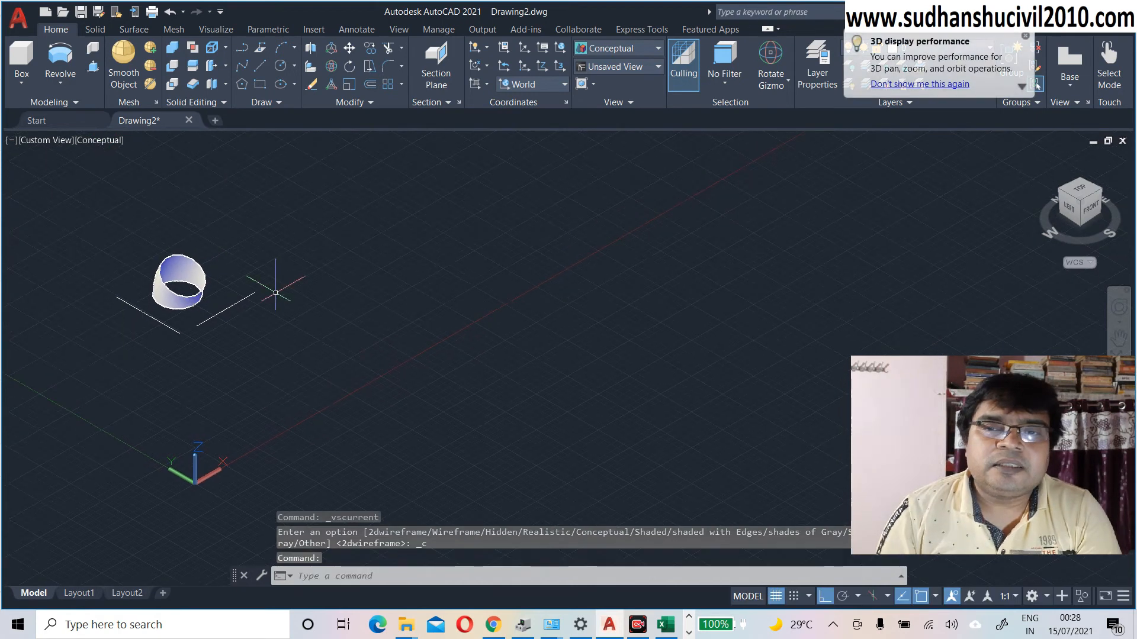
pyautogui.scroll(3, 181, 284)
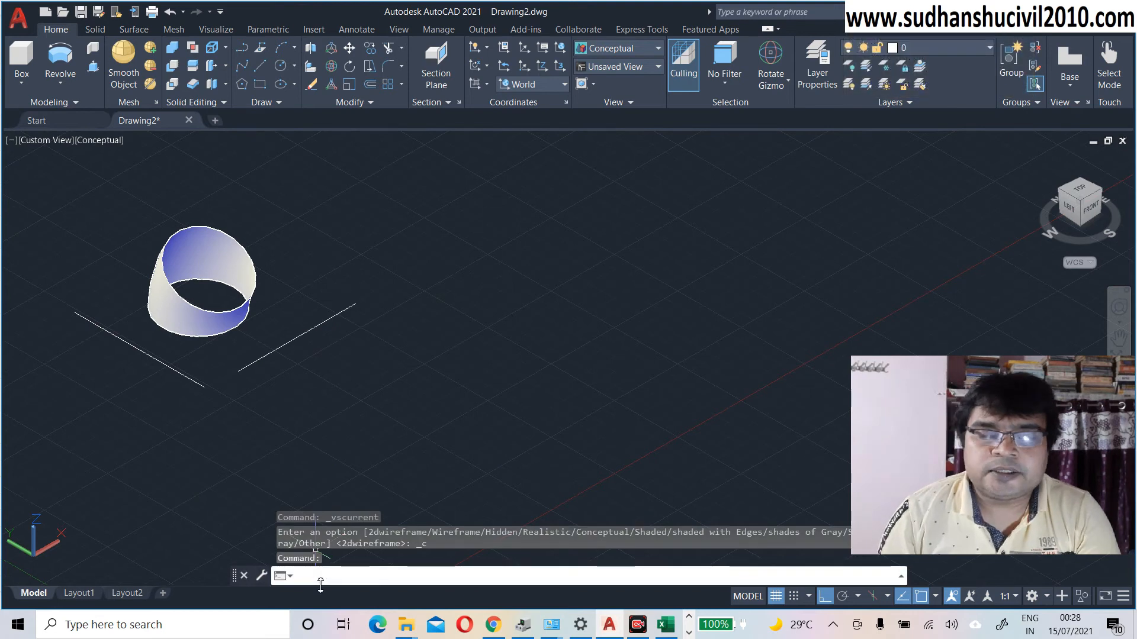
# Step: Orbit around the 30° revolved band to inspect it, then undo the view changes
pyautogui.write('rbi')
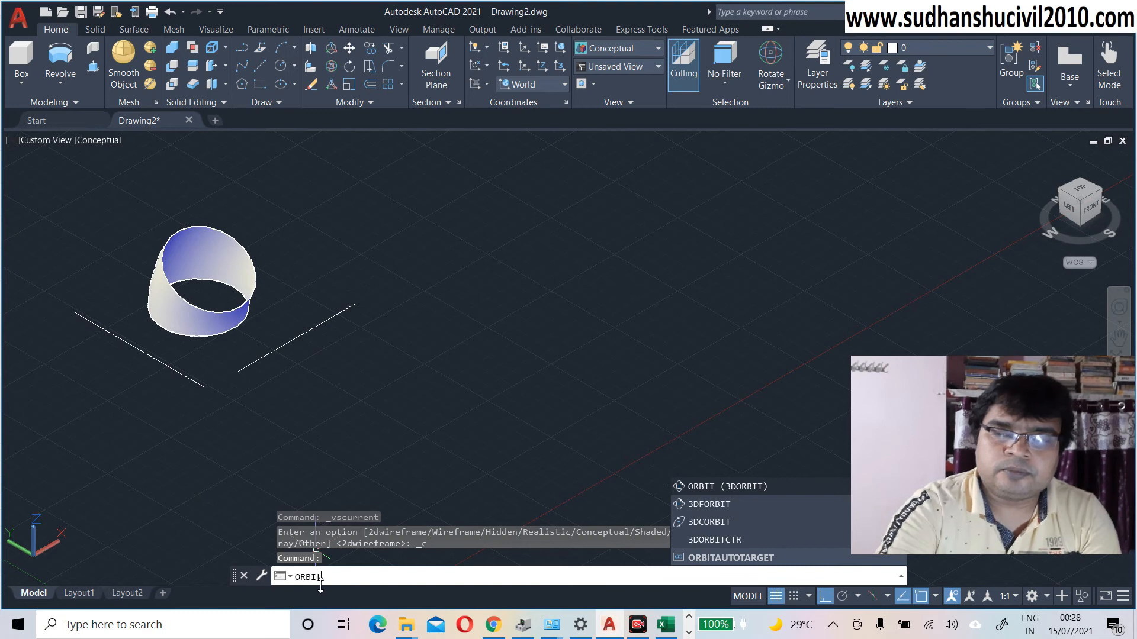
pyautogui.press('Return')
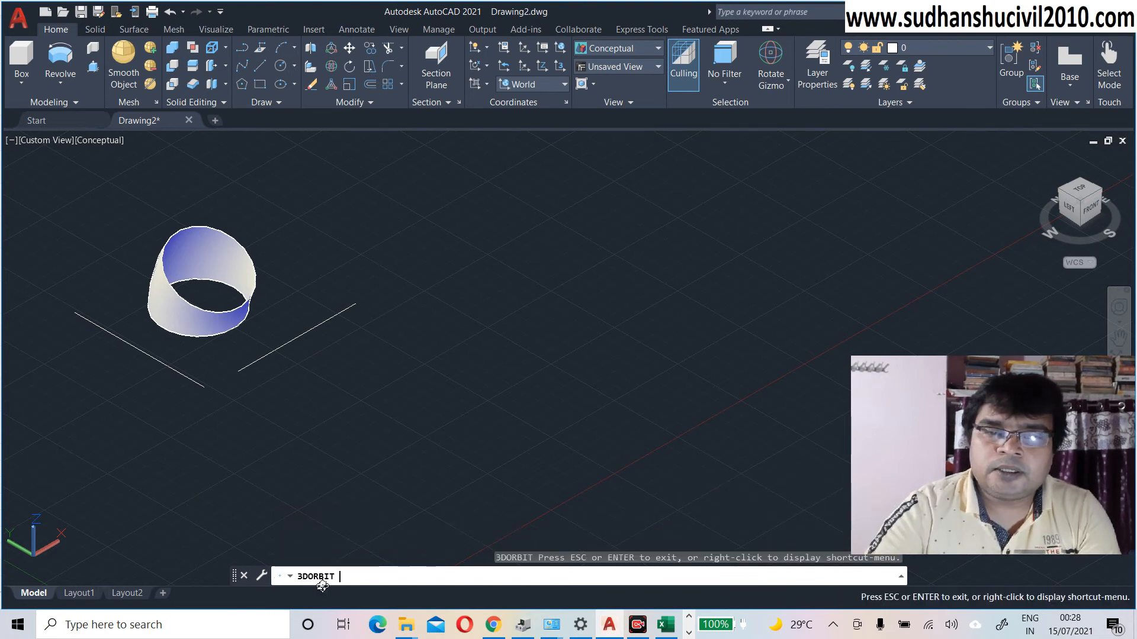
pyautogui.moveTo(253, 289); pyautogui.dragTo(194, 337)
pyautogui.moveTo(204, 350); pyautogui.dragTo(160, 337)
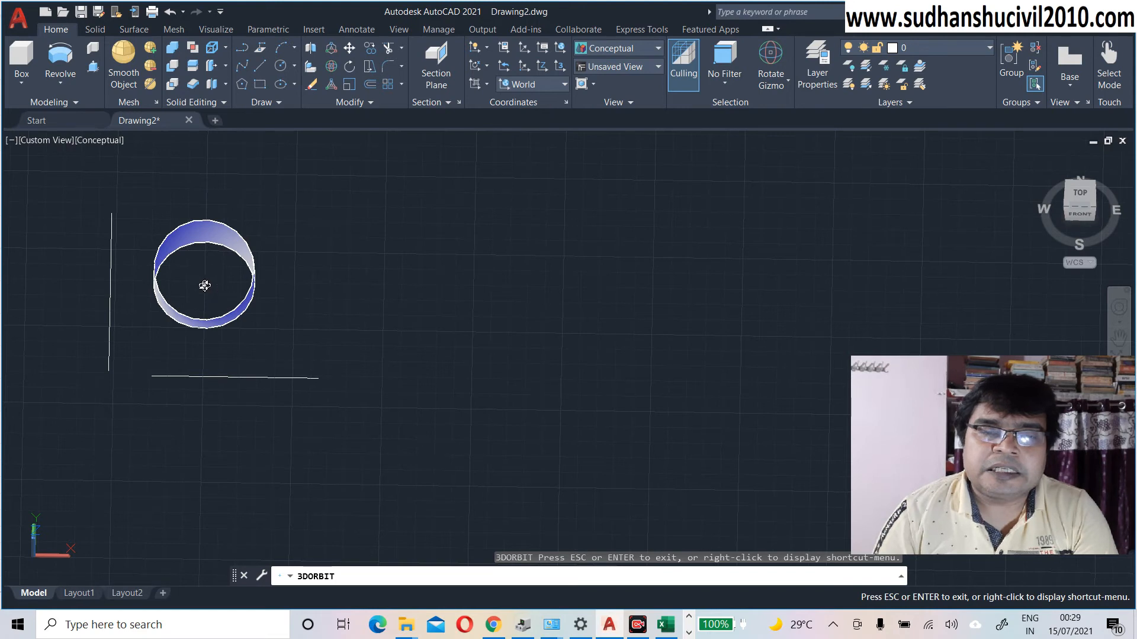
pyautogui.moveTo(212, 279); pyautogui.dragTo(218, 241)
pyautogui.moveTo(174, 283); pyautogui.dragTo(215, 275)
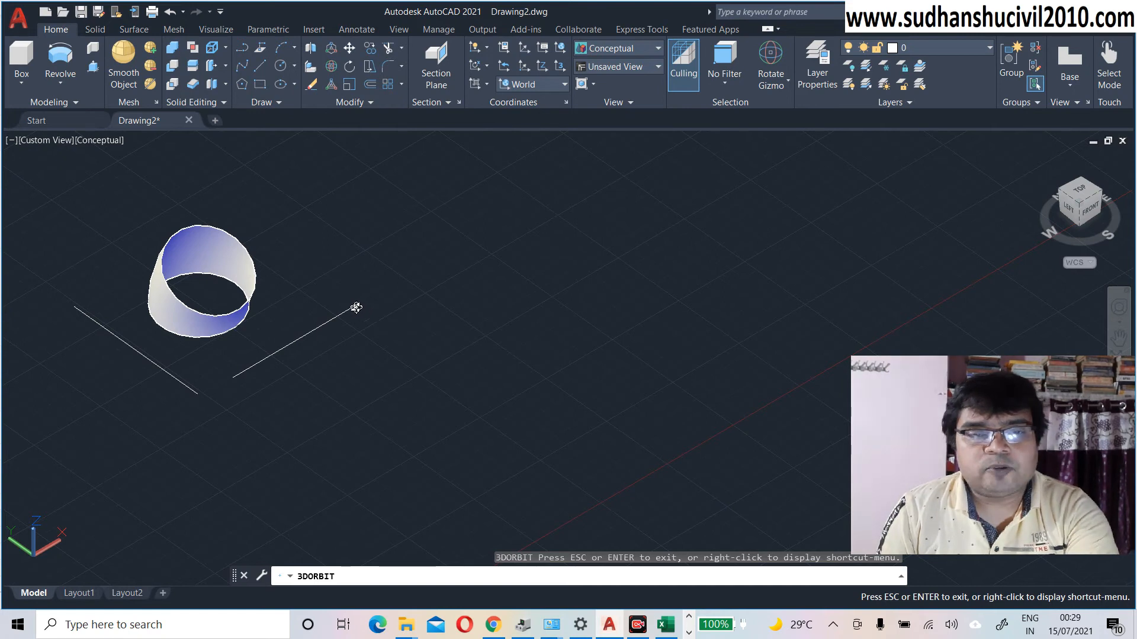
pyautogui.press('Escape')
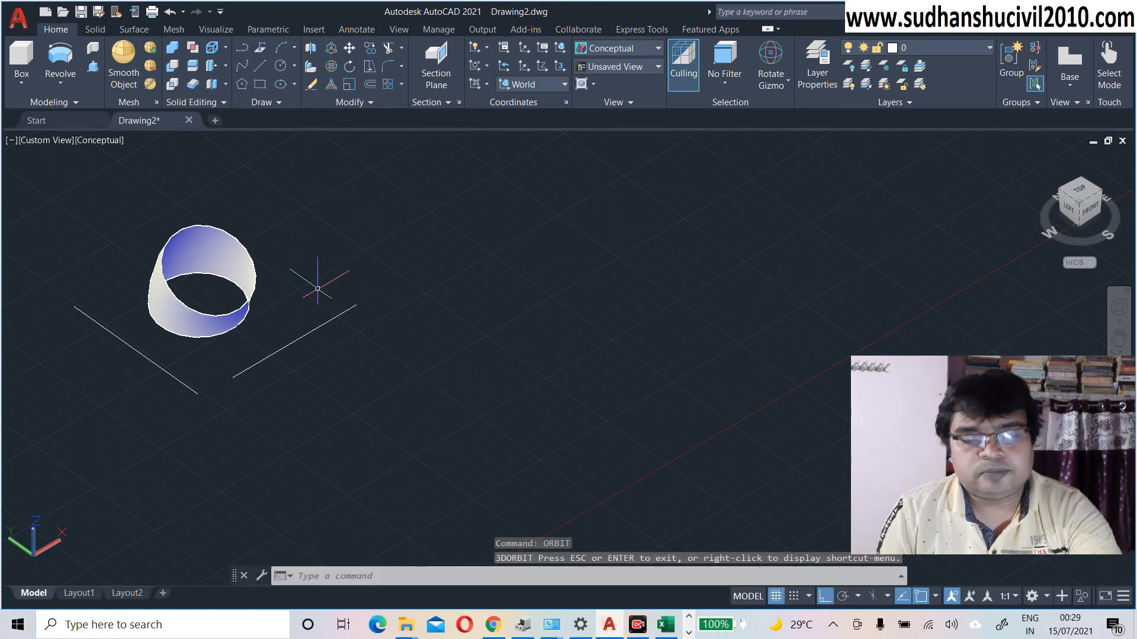
pyautogui.hotkey('ctrl', 'z')
pyautogui.hotkey('ctrl', 'z')
pyautogui.hotkey('ctrl', 'z')
pyautogui.hotkey('ctrl', 'z')
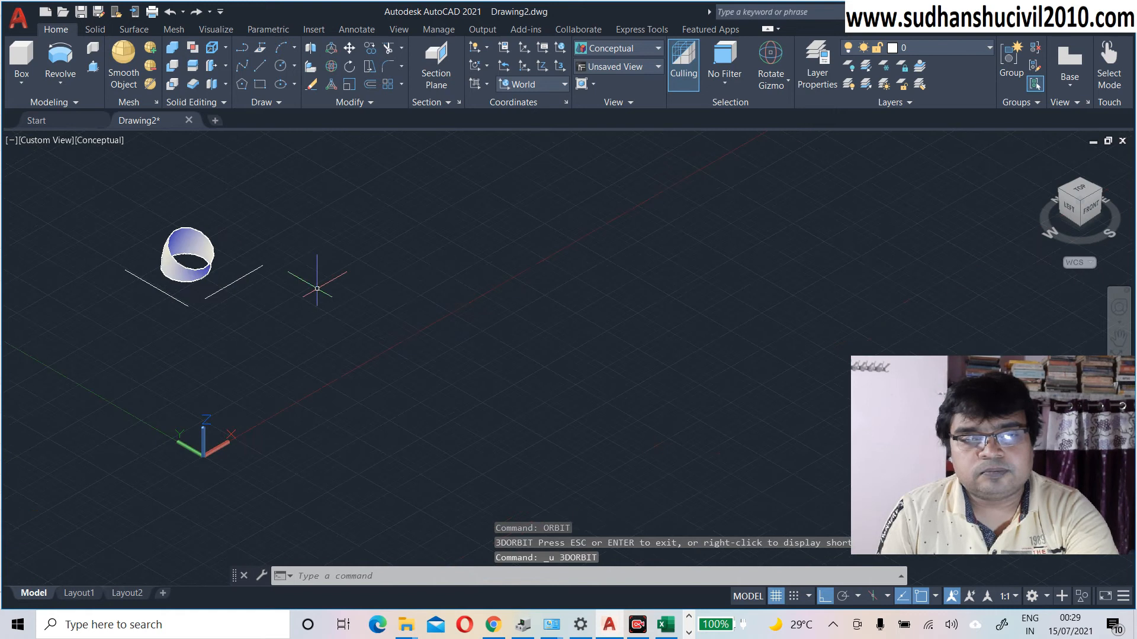
# Step: Undo the 30° revolve, then start another revolve and cancel it at the Solid/Surface mode prompt
pyautogui.hotkey('ctrl', 'z')
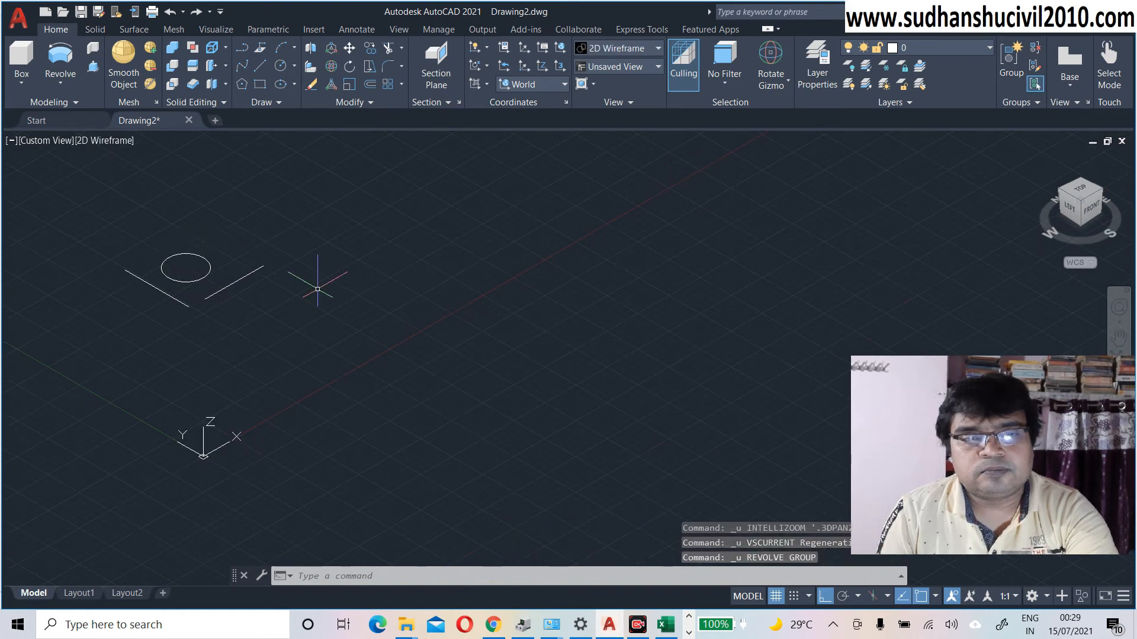
pyautogui.click(61, 60)
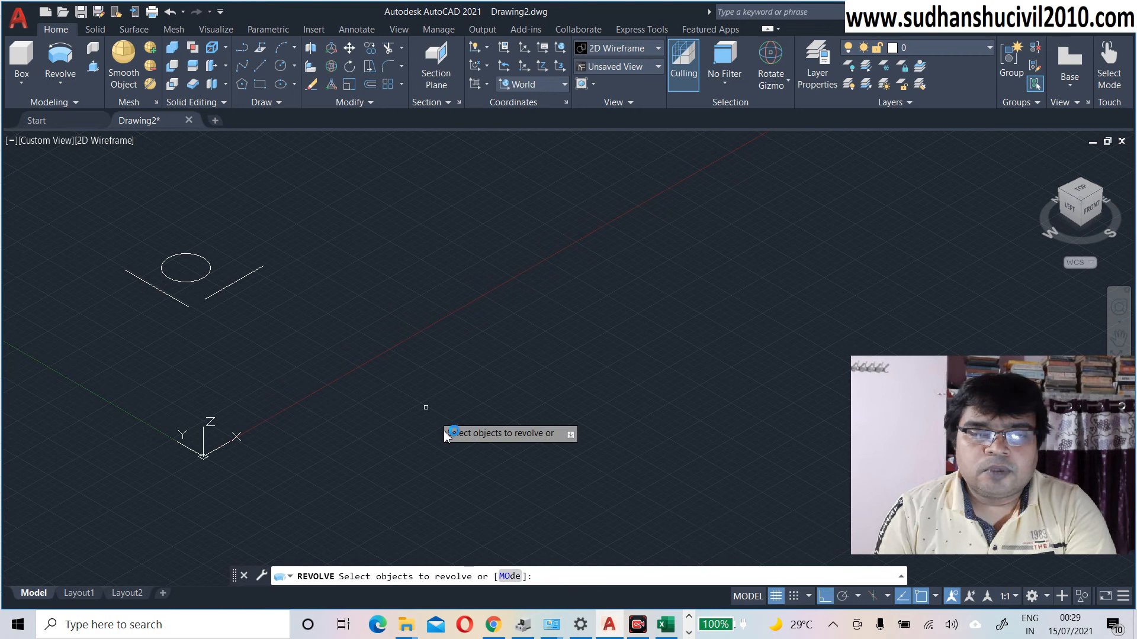
pyautogui.click(508, 577)
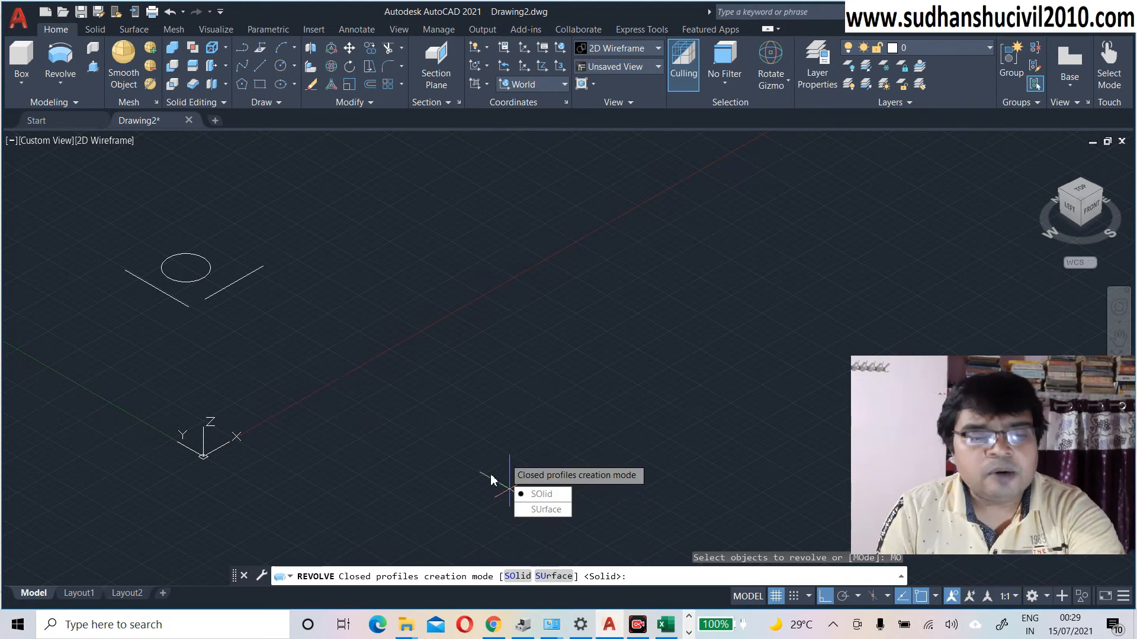
pyautogui.press('Escape')
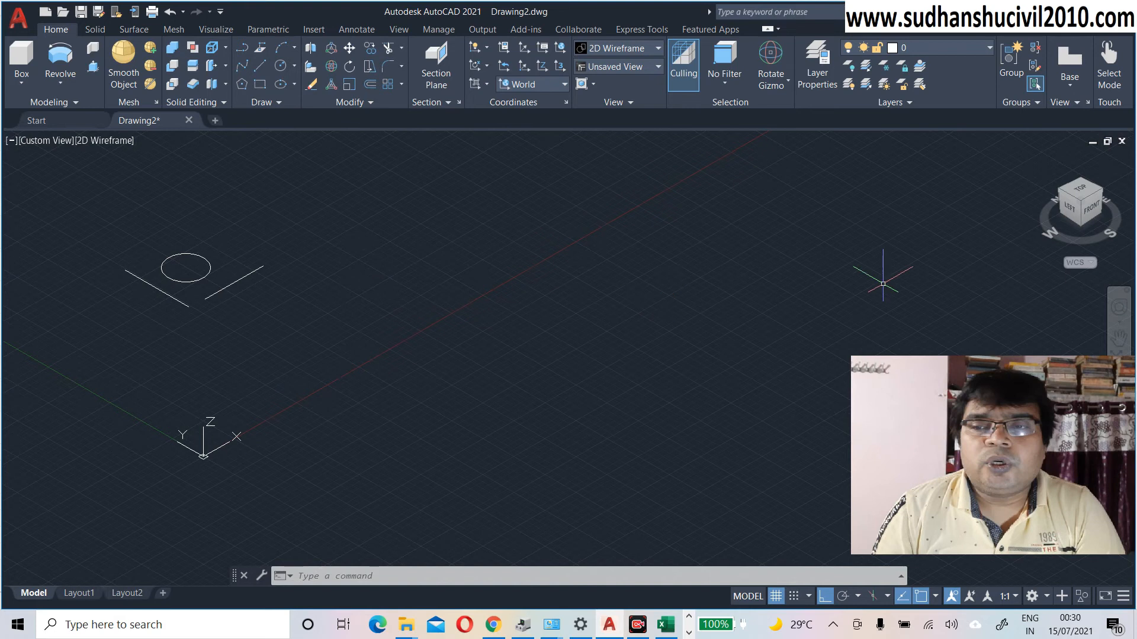
# Step: In Top view, erase the circle and the horizontal line, keeping only the vertical line
pyautogui.click(1079, 188)
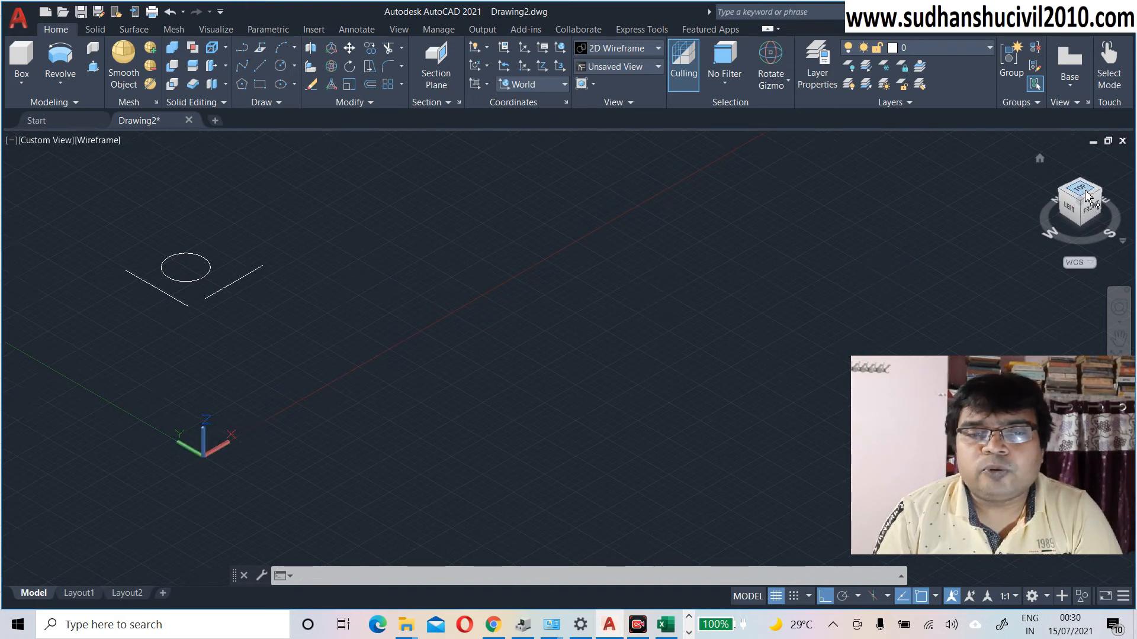
pyautogui.moveTo(655, 302); pyautogui.dragTo(545, 249, button='middle')
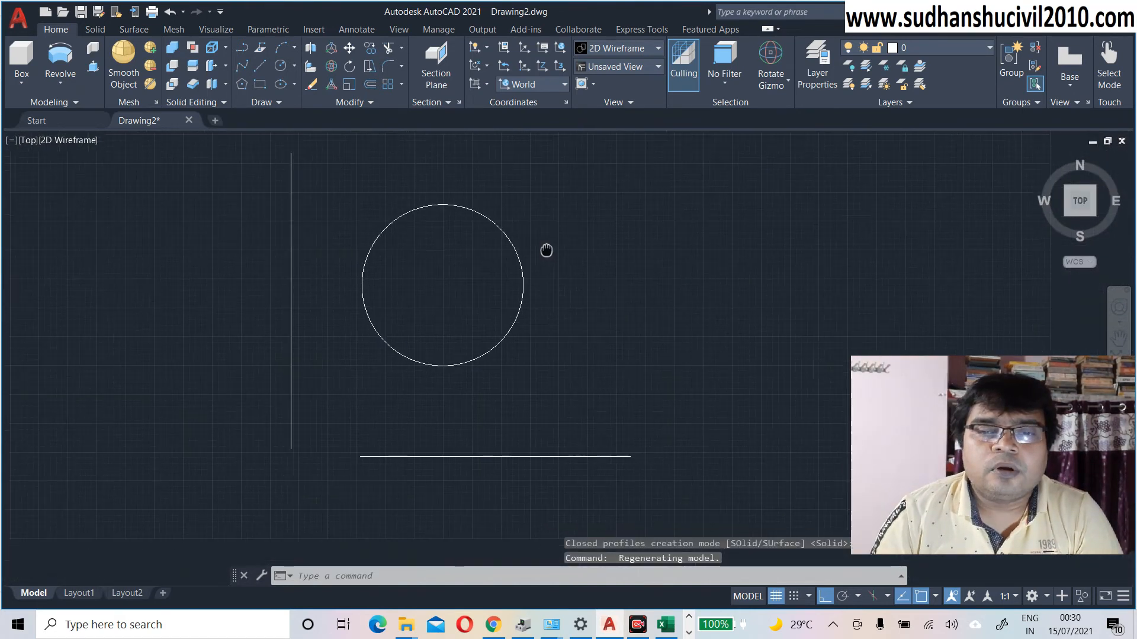
pyautogui.click(522, 299)
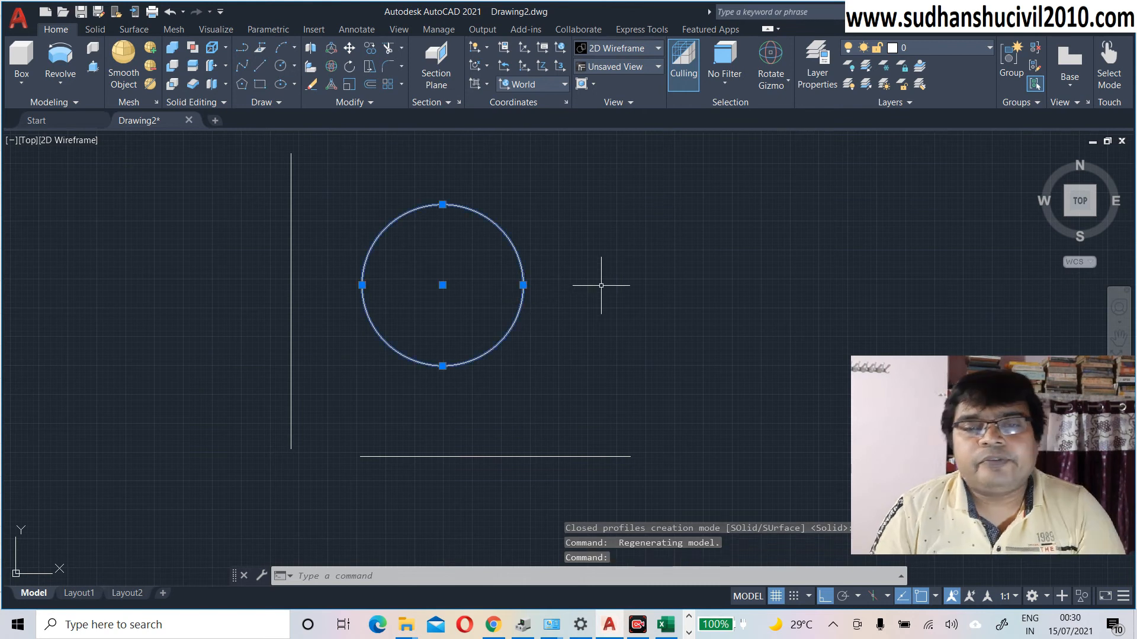
pyautogui.press('Delete')
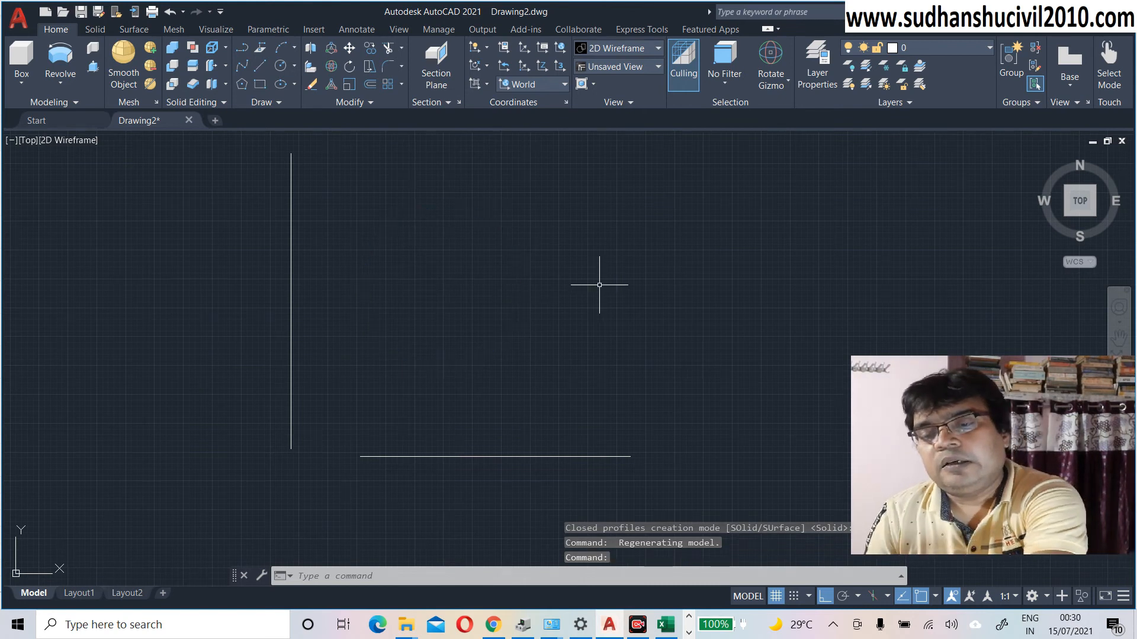
pyautogui.click(495, 456)
pyautogui.press('Delete')
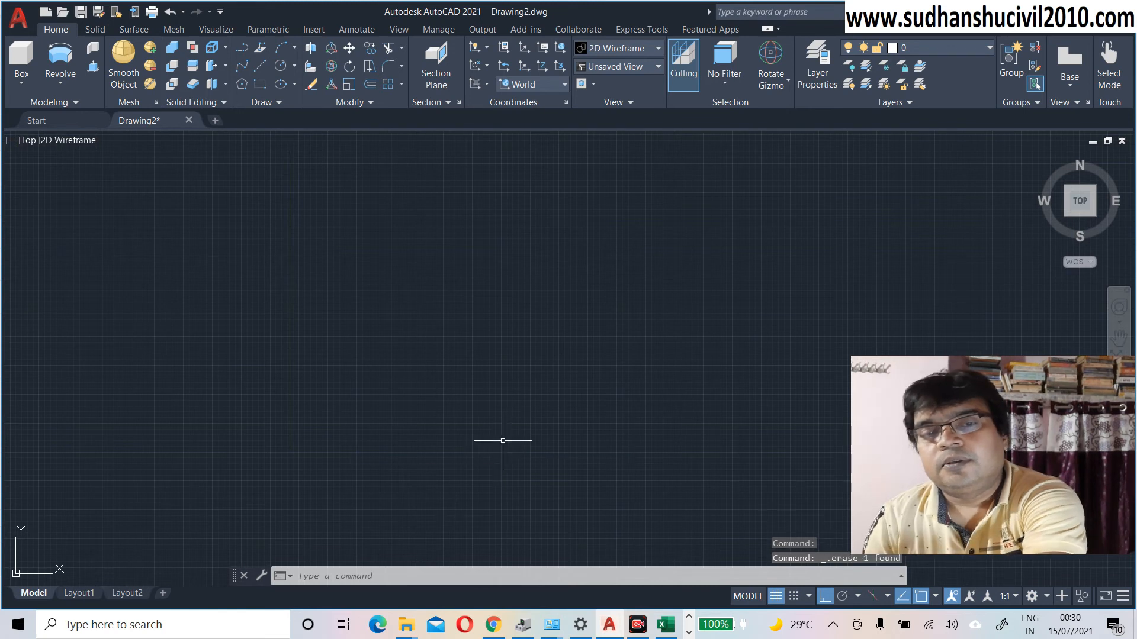
pyautogui.moveTo(505, 424); pyautogui.dragTo(599, 452, button='middle')
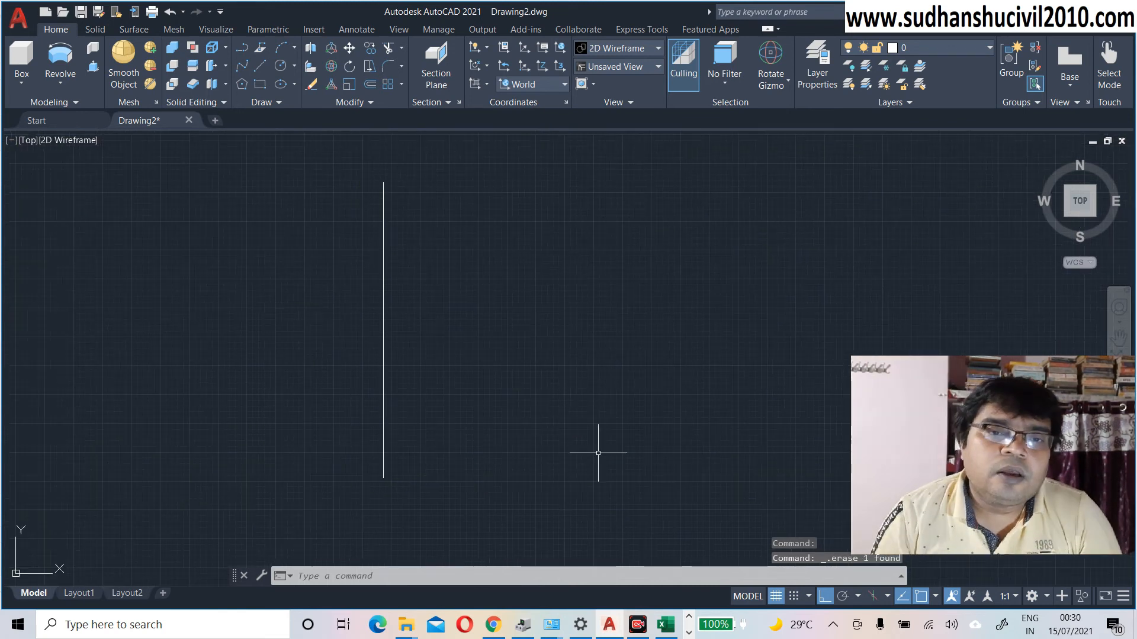
pyautogui.click(243, 47)
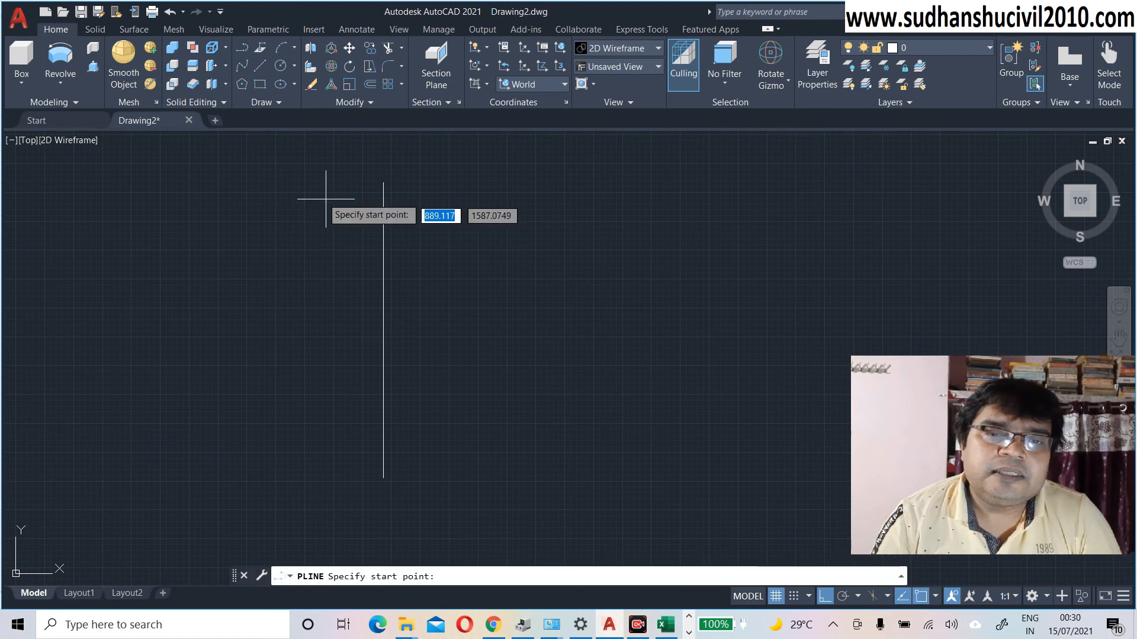
# Step: Draw the vase neck as a short vertical polyline segment, then slanted shoulder points with Ortho off
pyautogui.click(292, 185)
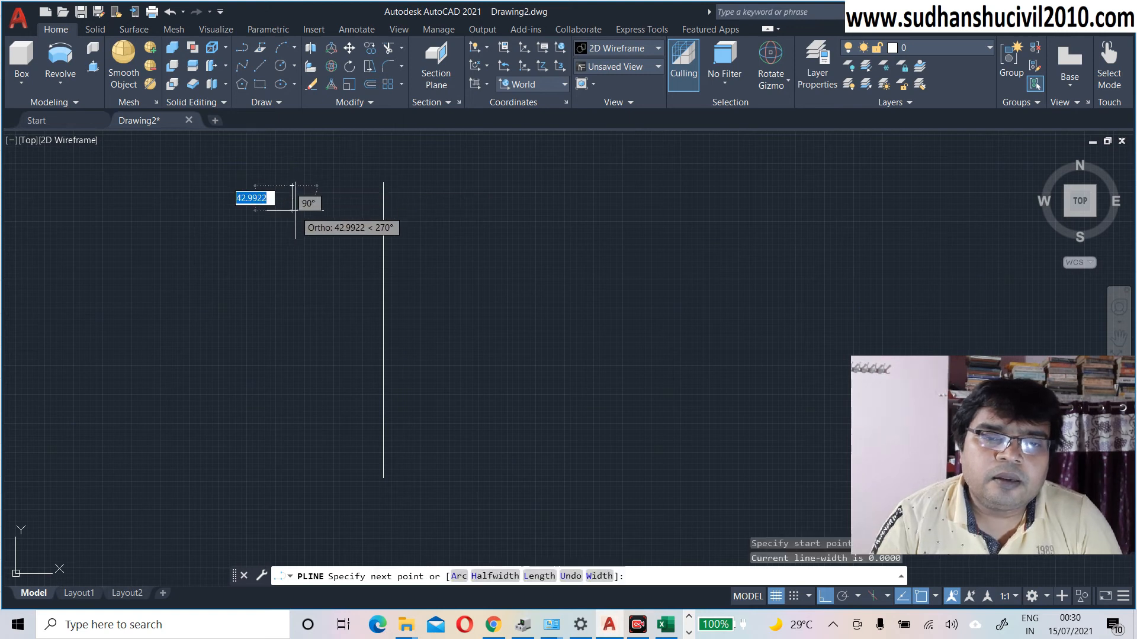
pyautogui.click(293, 207)
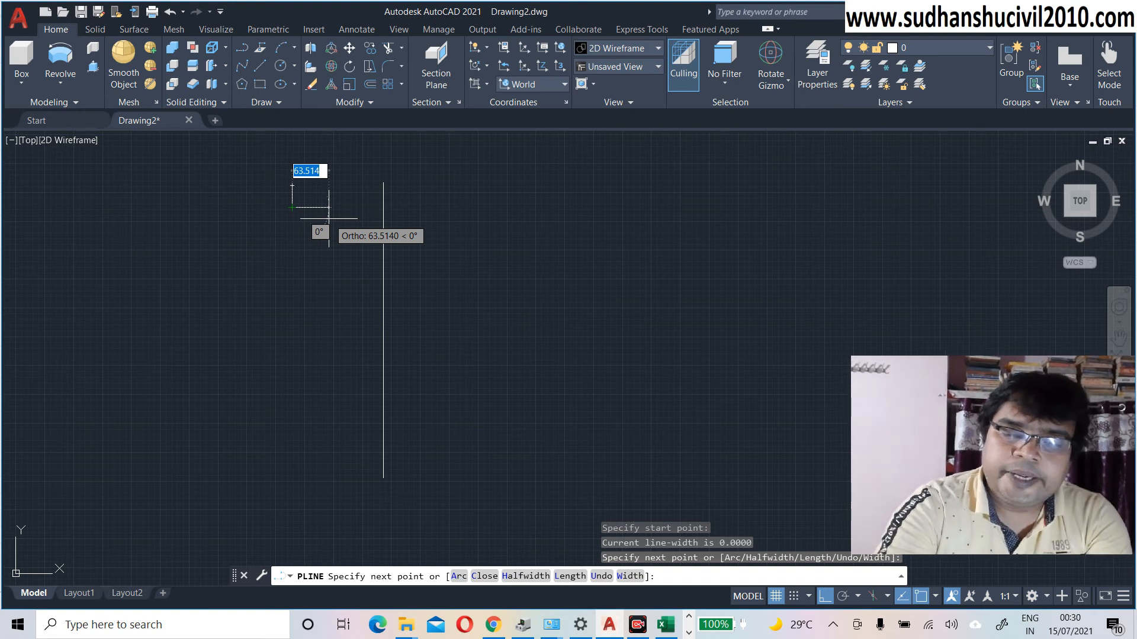
pyautogui.press('F8')
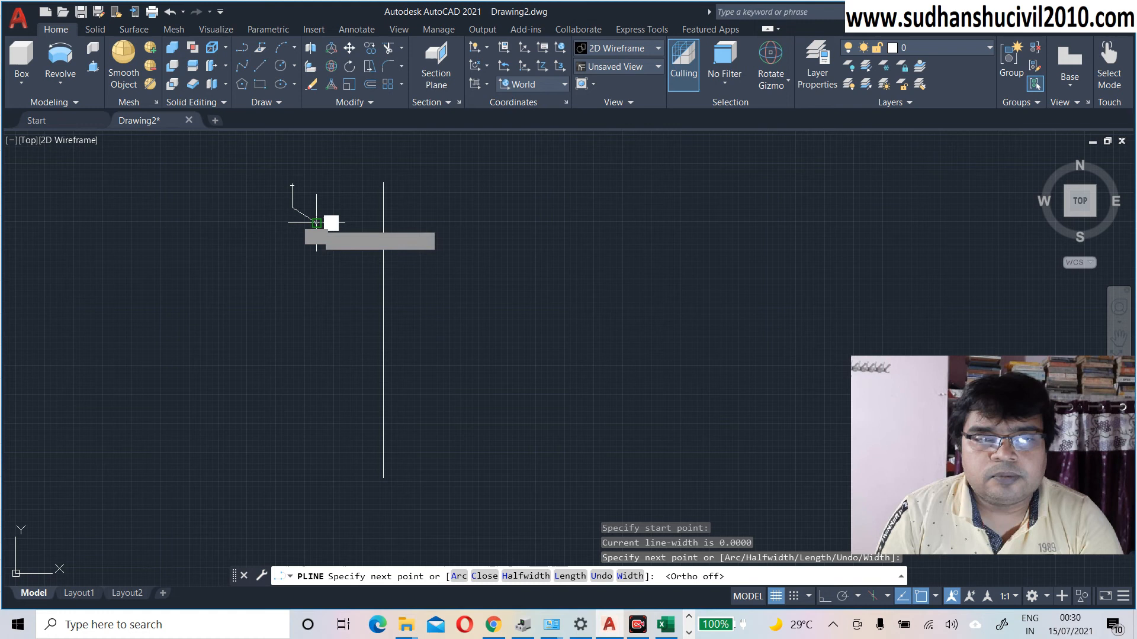
pyautogui.click(316, 222)
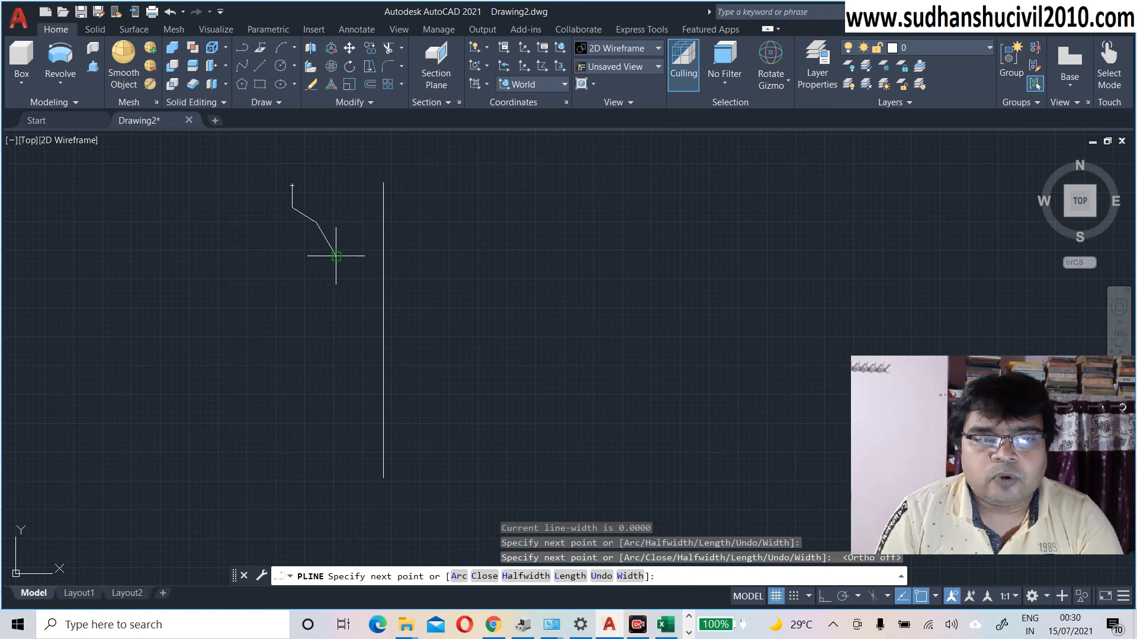
pyautogui.click(335, 256)
pyautogui.click(321, 288)
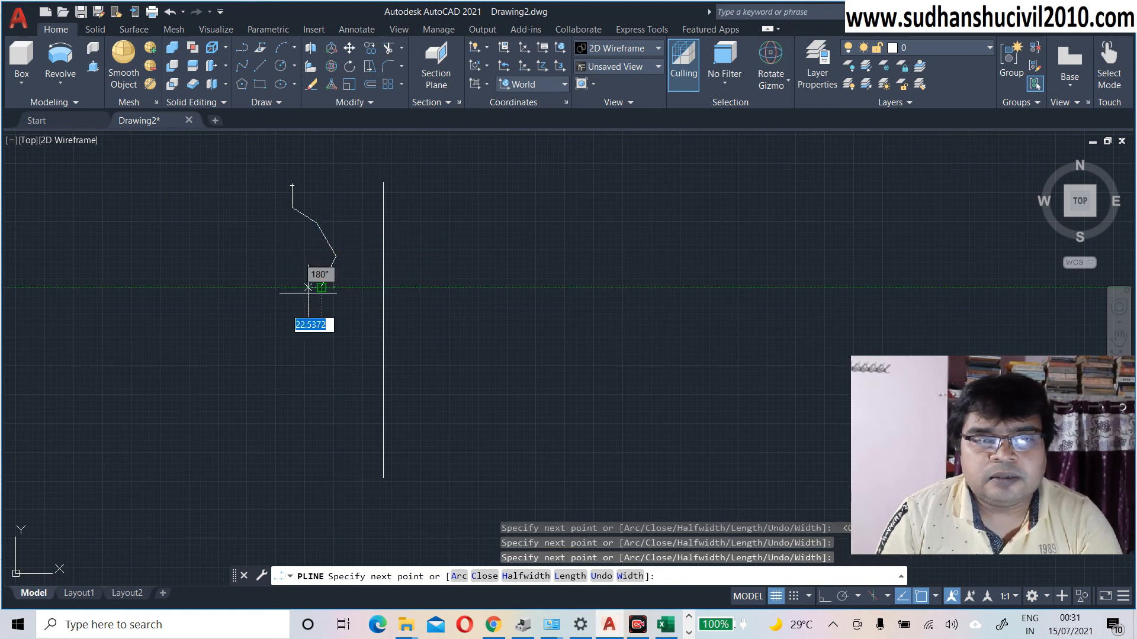
pyautogui.click(281, 307)
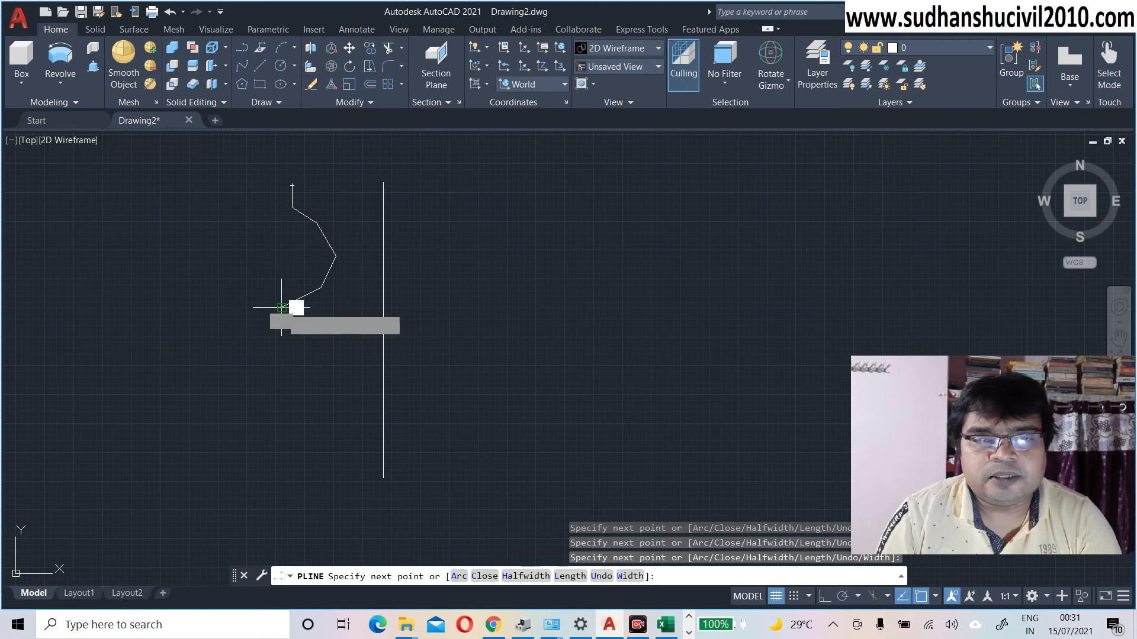
# Step: Continue the profile through the widest body point, curve inward, and run the base to the vertical line
pyautogui.click(268, 354)
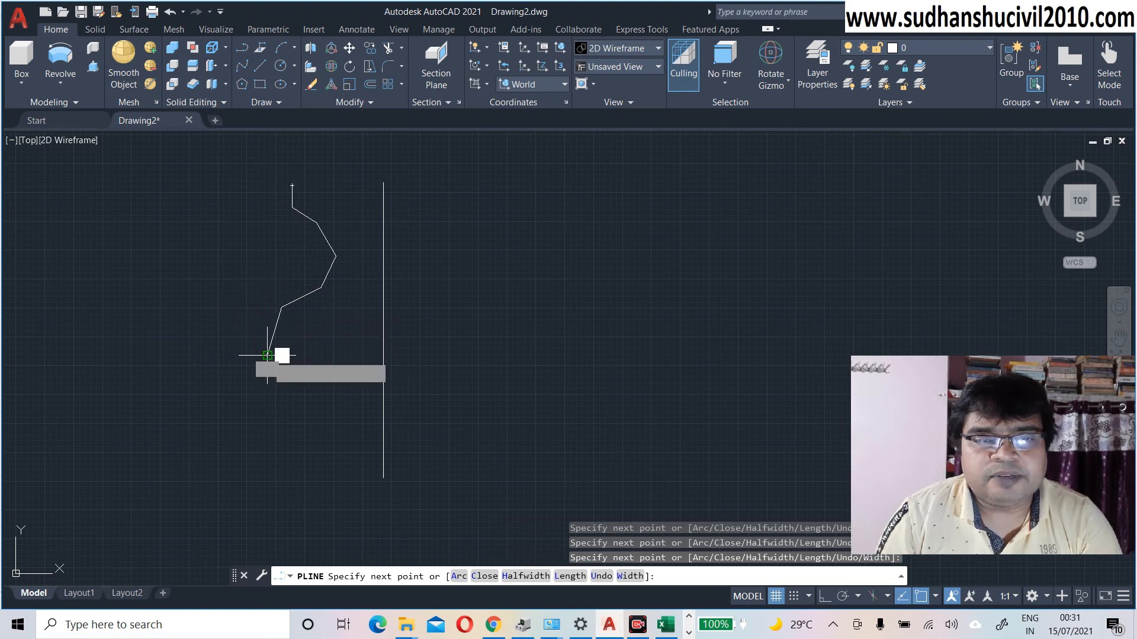
pyautogui.click(277, 417)
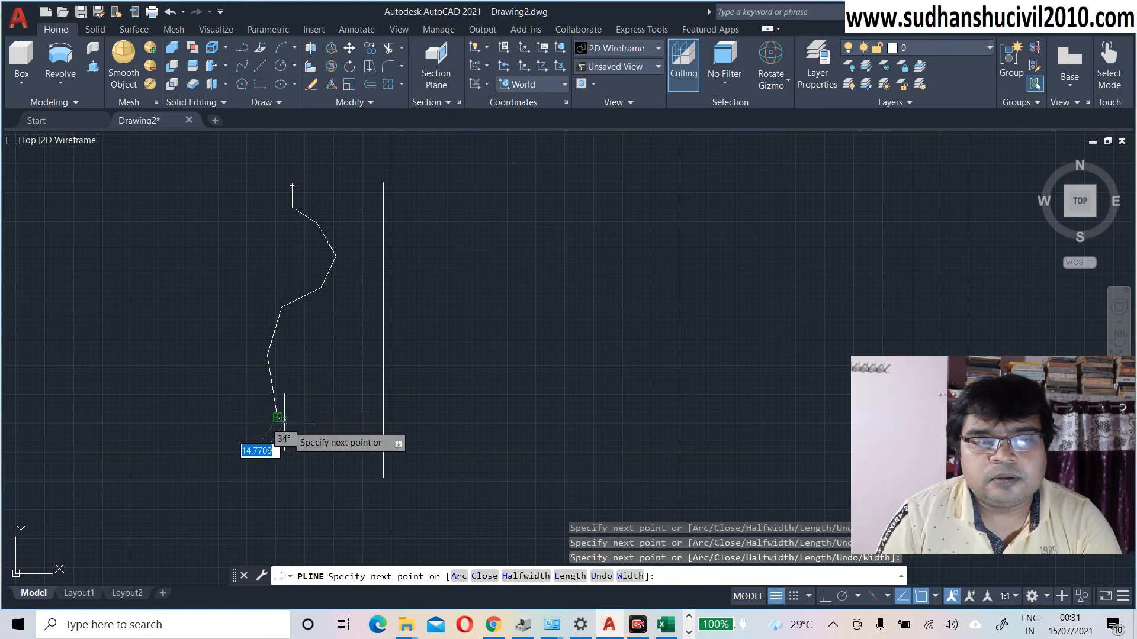
pyautogui.click(300, 452)
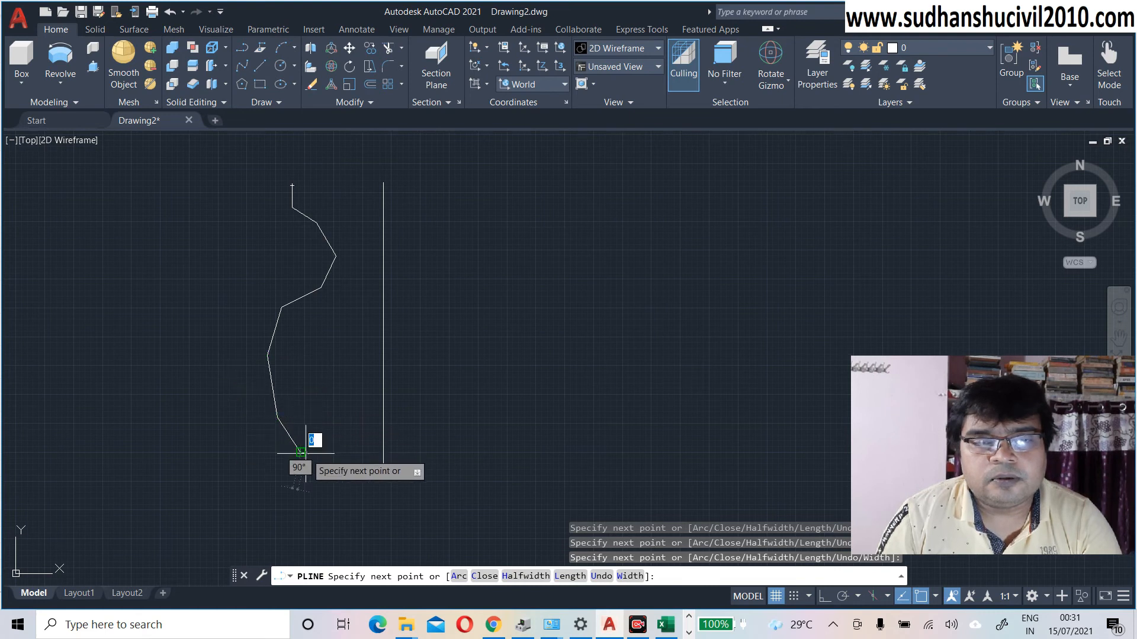
pyautogui.click(334, 482)
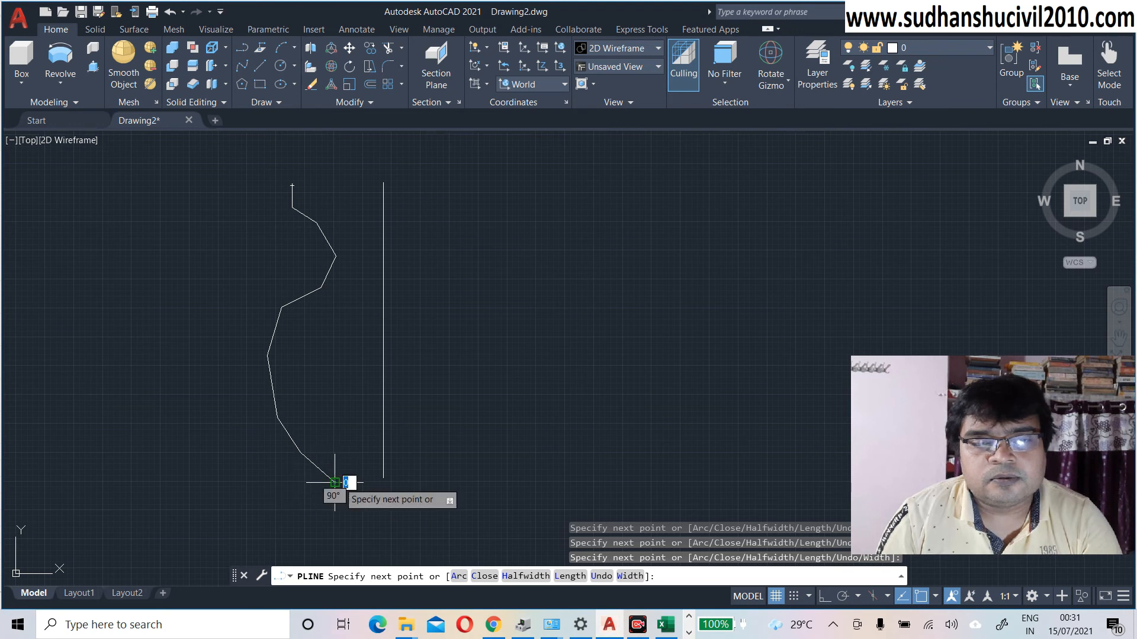
pyautogui.click(384, 482)
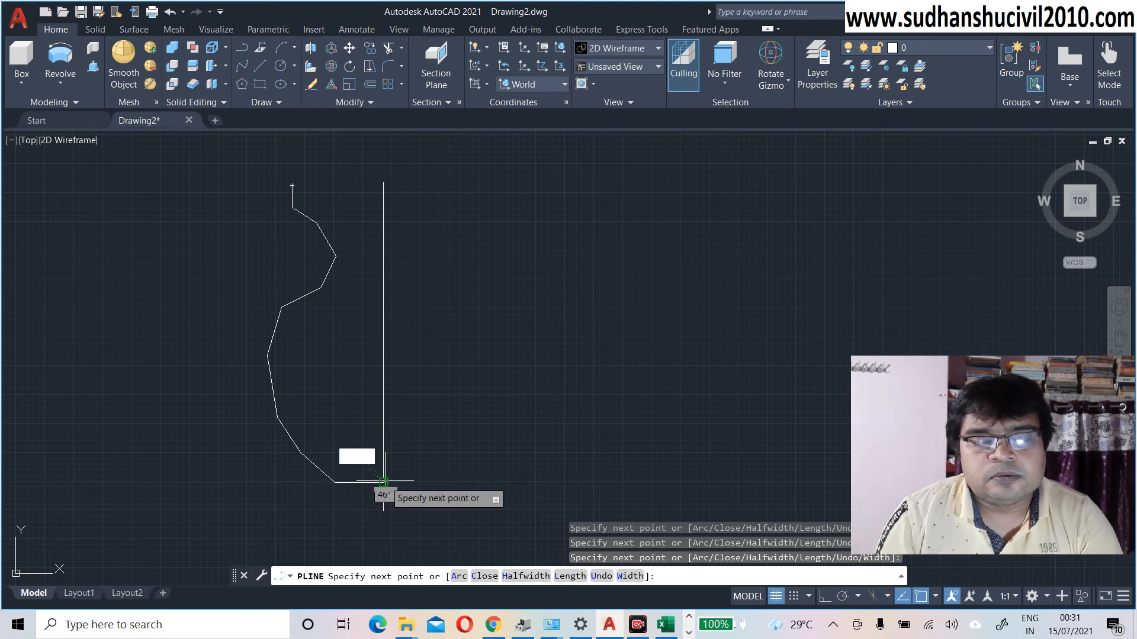
pyautogui.press('Escape')
pyautogui.scroll(2, 388, 472)
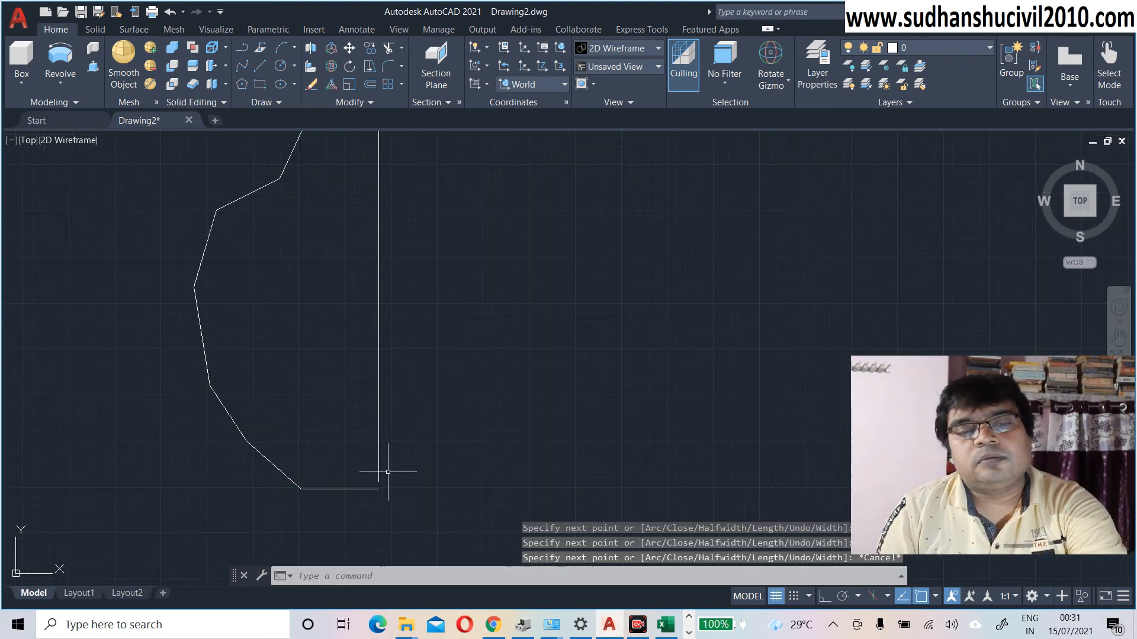
pyautogui.click(379, 472)
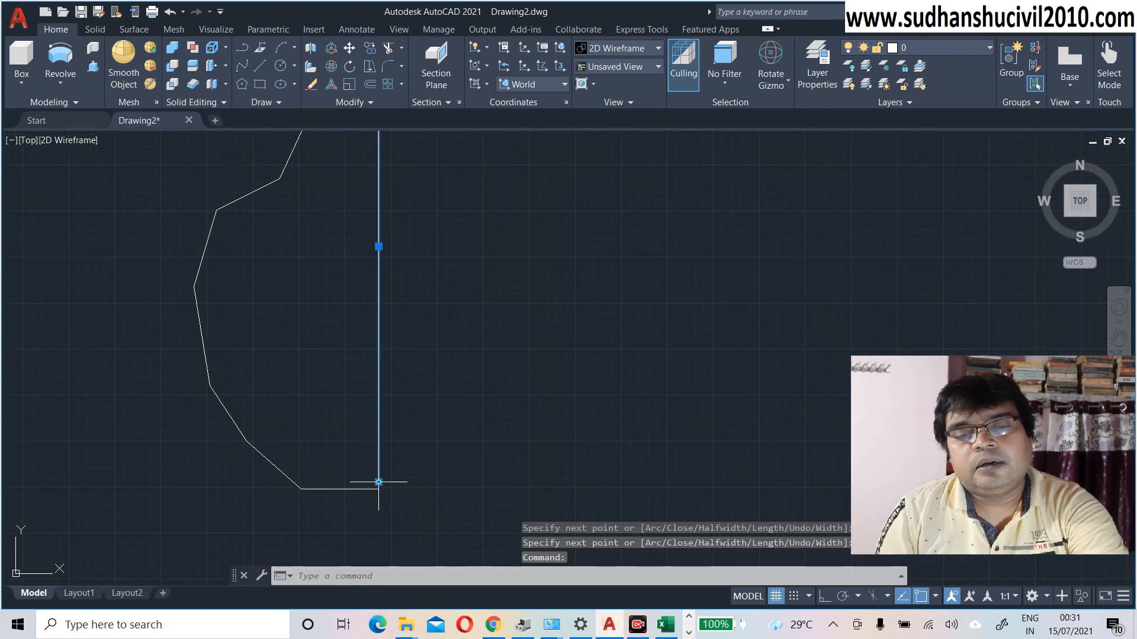
pyautogui.click(378, 482)
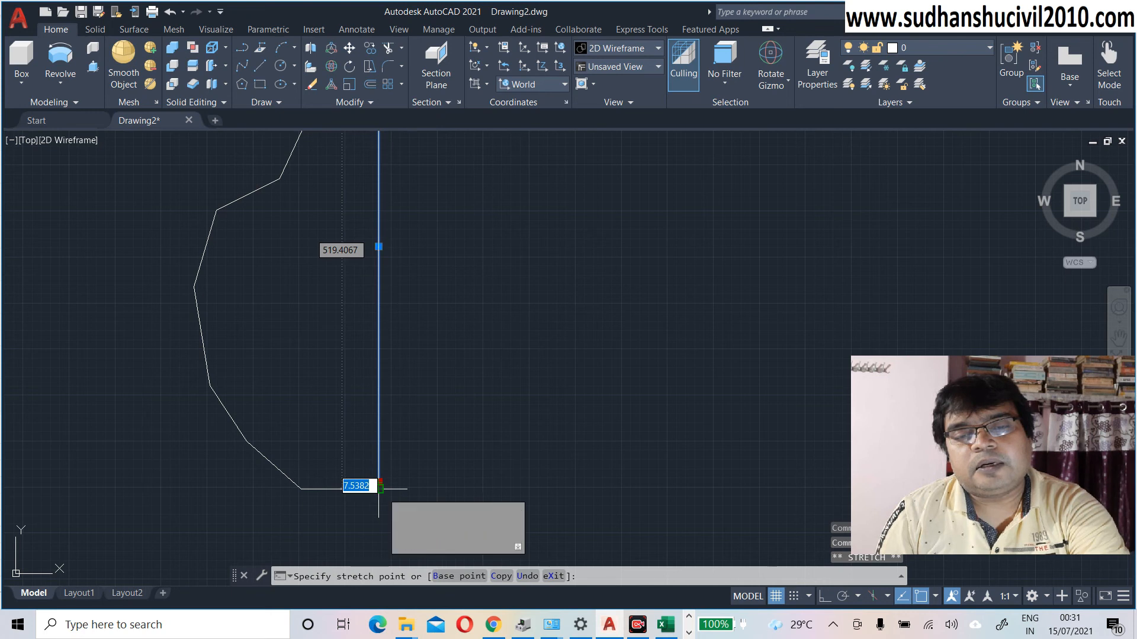
pyautogui.press('Escape')
pyautogui.scroll(-1, 398, 451)
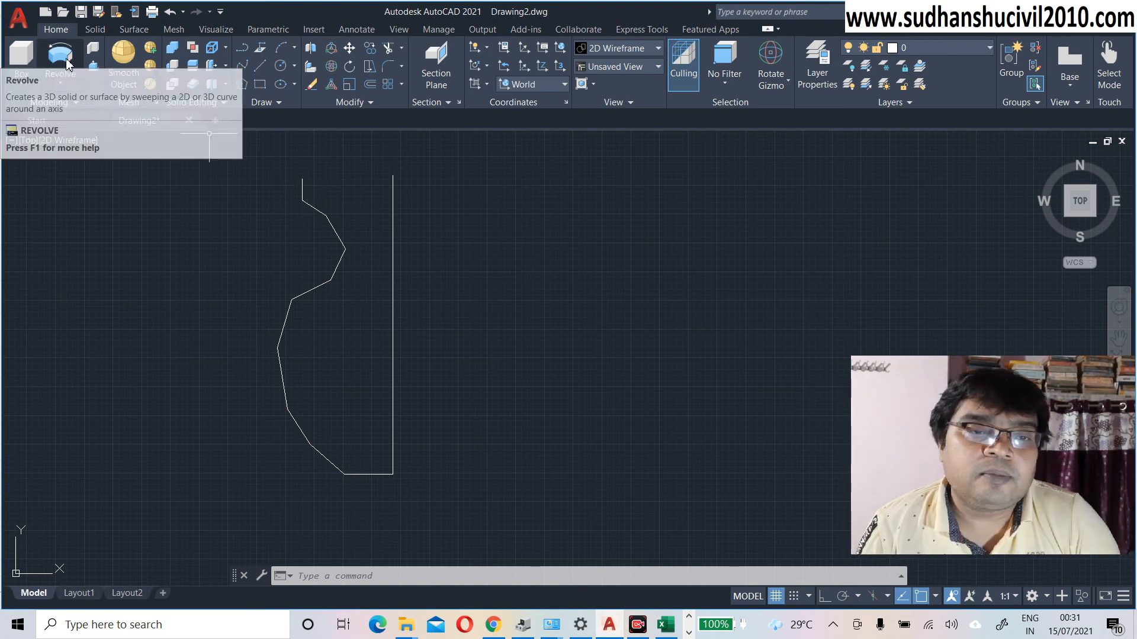
# Step: Revolve the vase polyline 360° about the vertical line's top and bottom endpoints
pyautogui.click(320, 575)
pyautogui.write('rev')
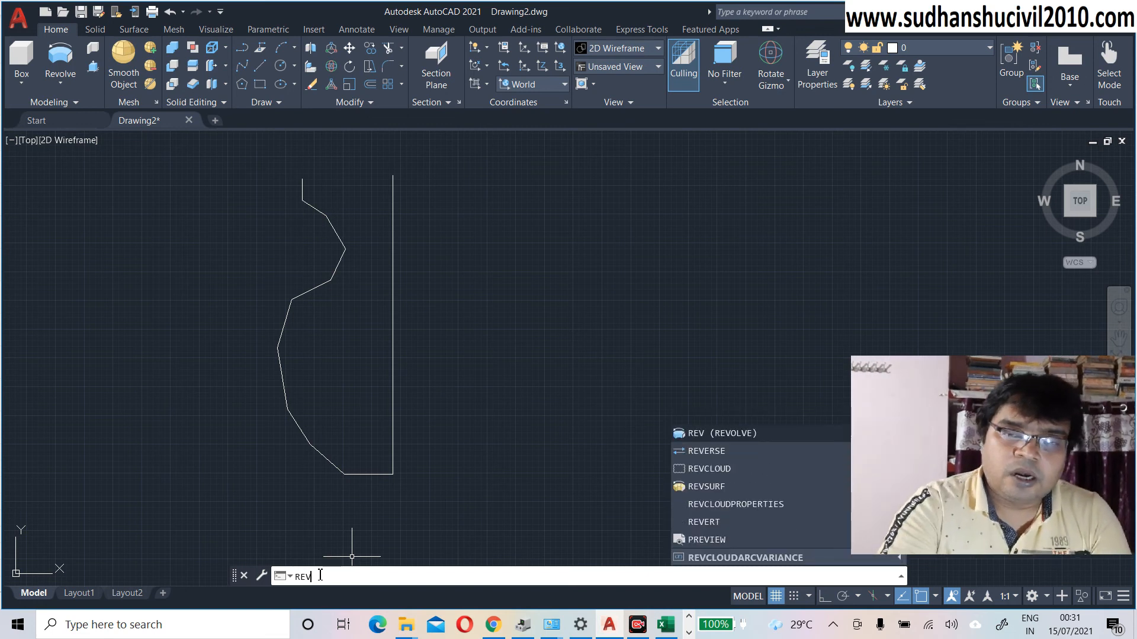
pyautogui.press('Return')
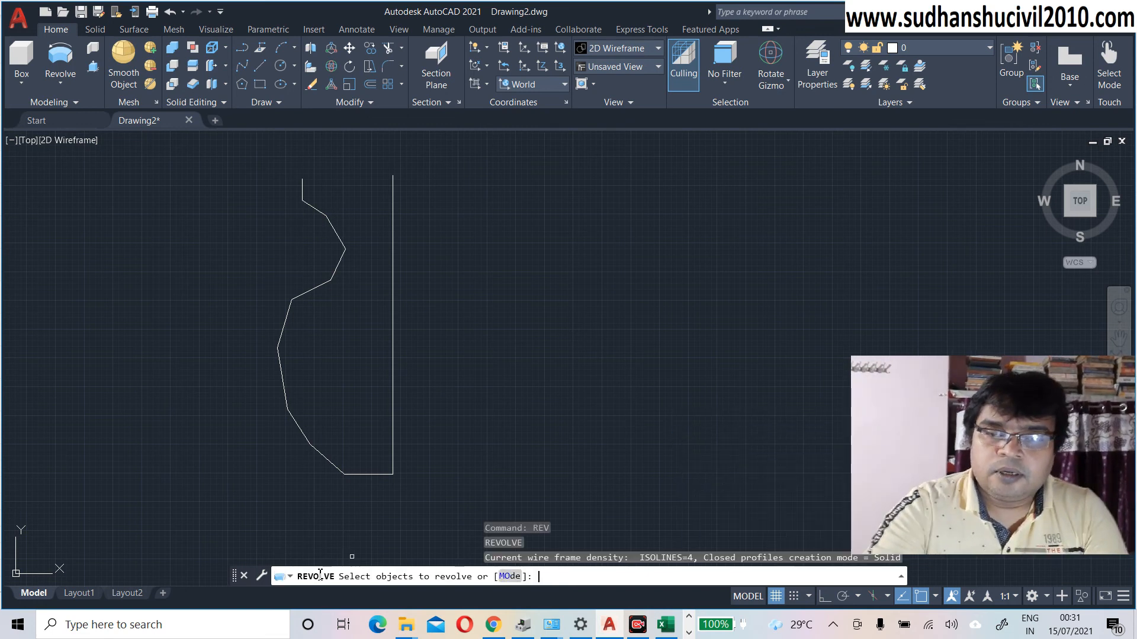
pyautogui.click(317, 288)
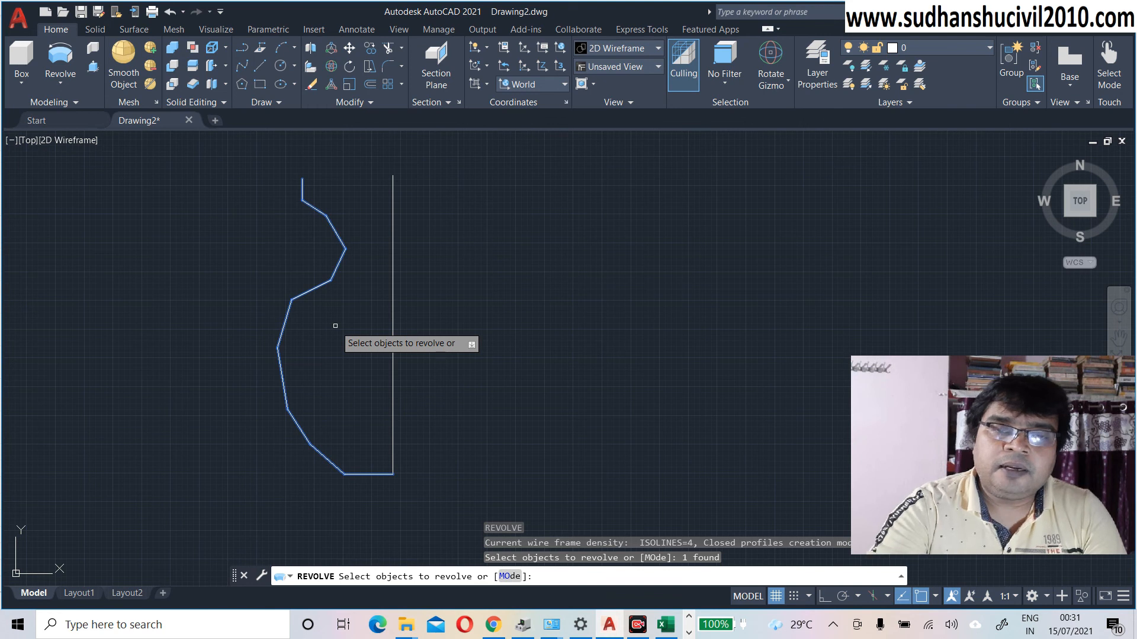
pyautogui.press('Return')
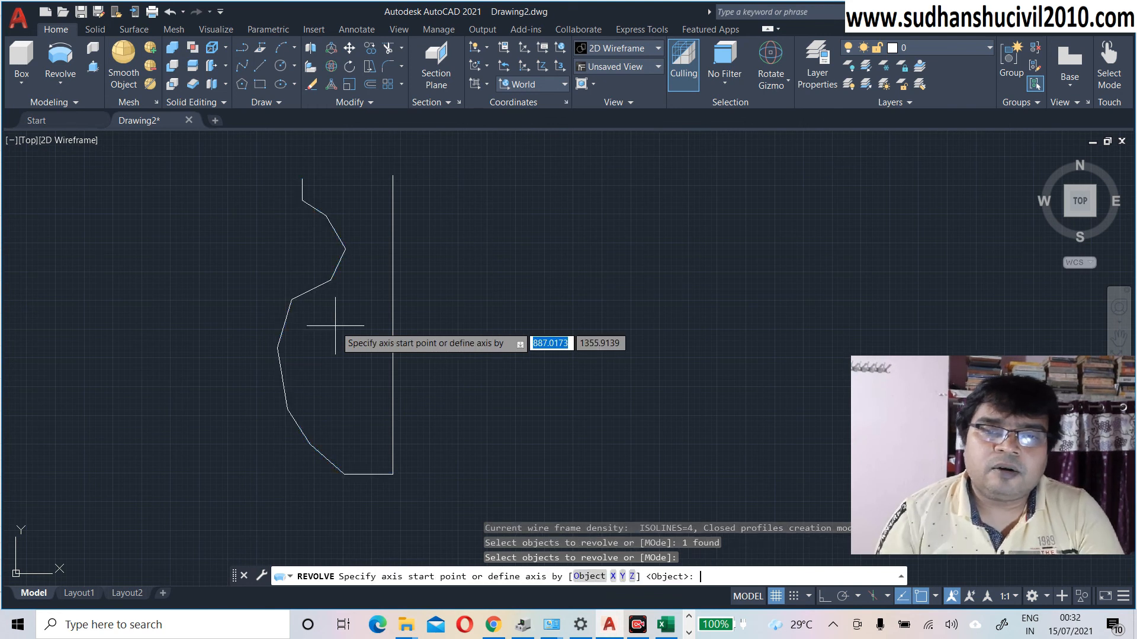
pyautogui.click(393, 175)
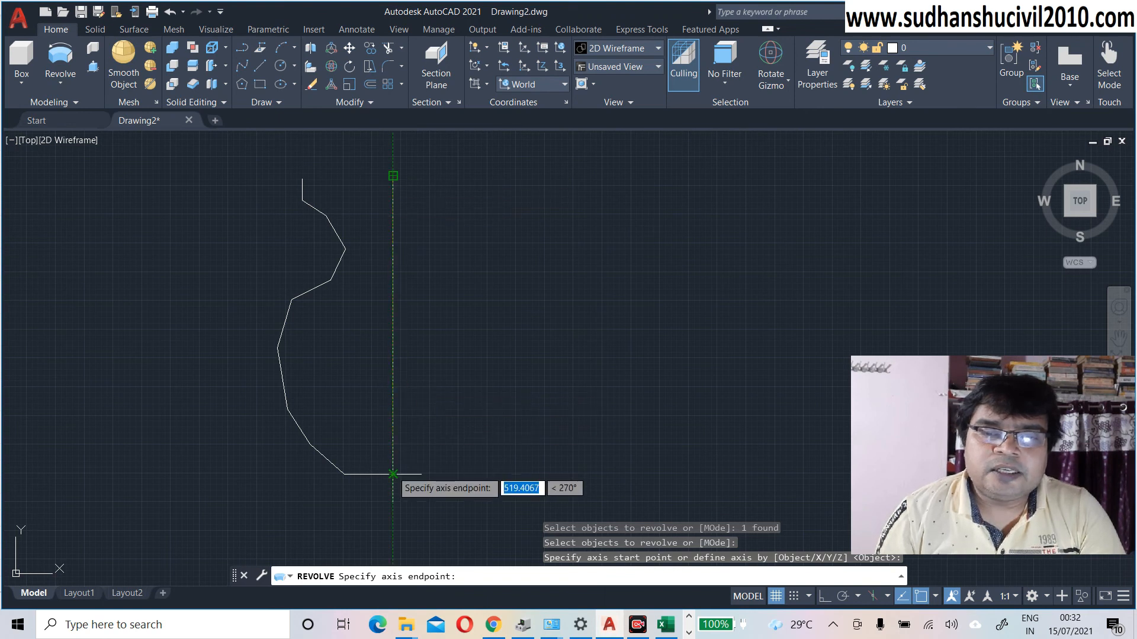
pyautogui.click(393, 474)
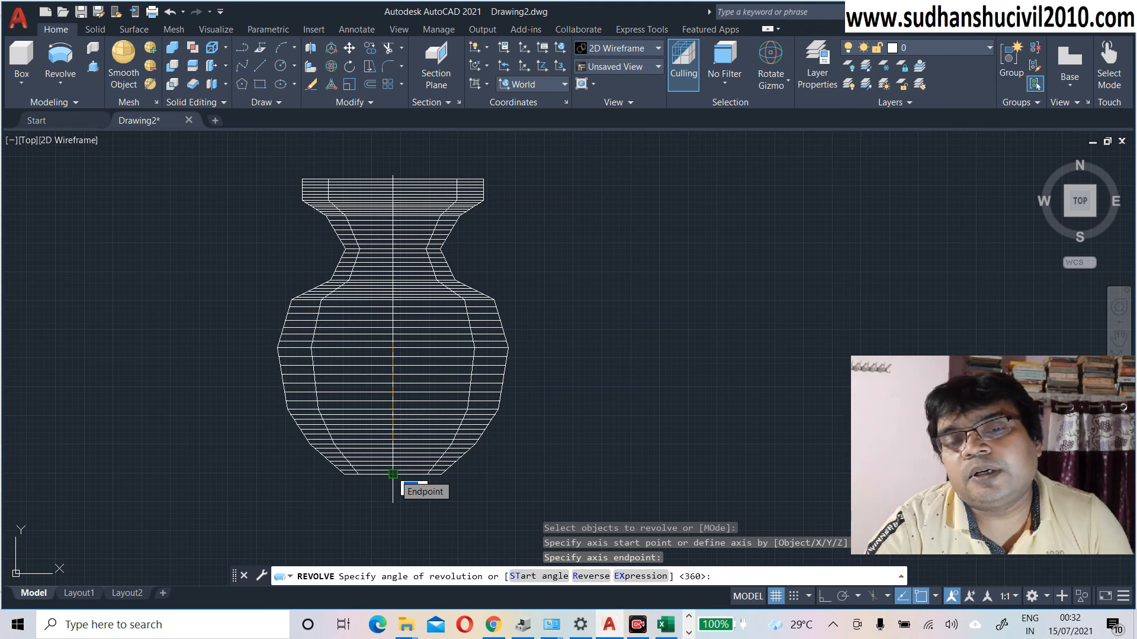
pyautogui.press('Return')
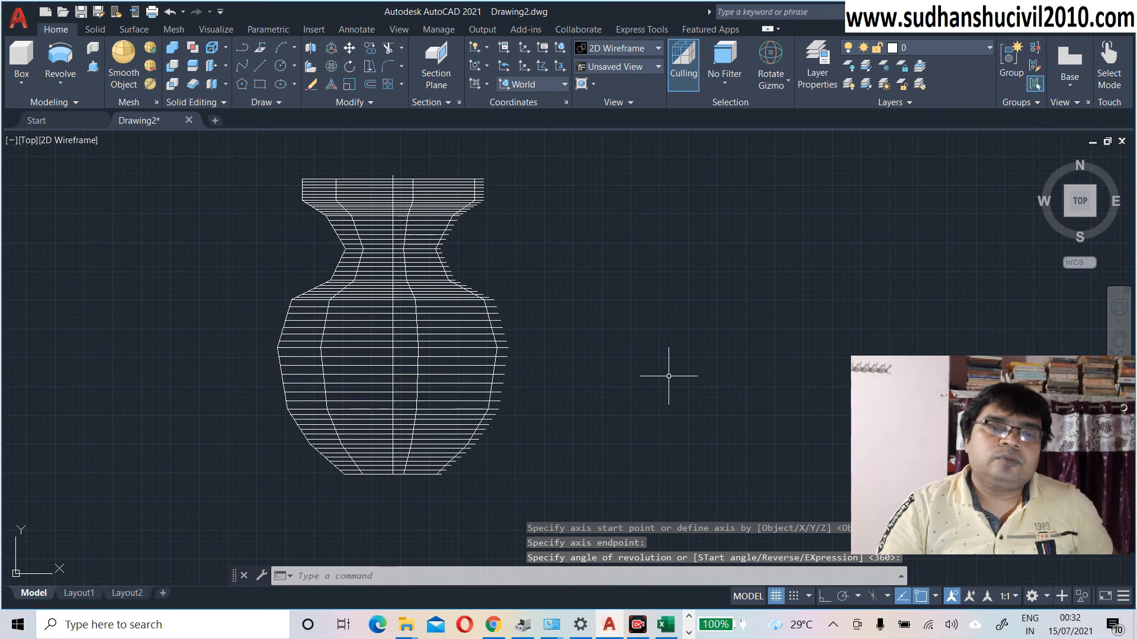
# Step: Shade the revolved vase in the Conceptual visual style
pyautogui.click(83, 140)
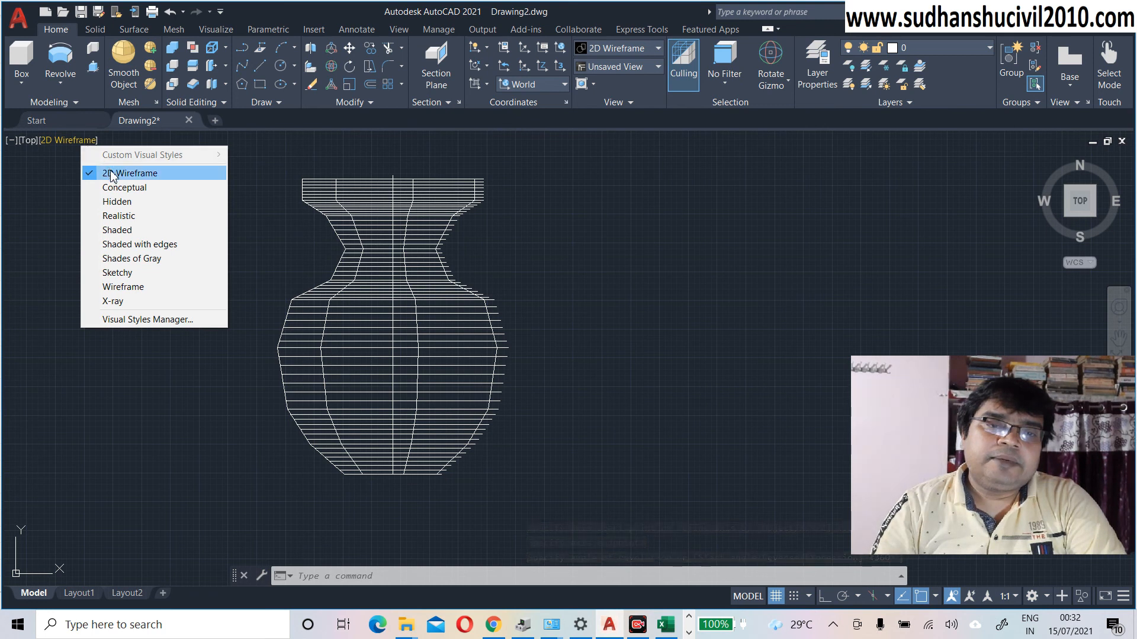
pyautogui.click(120, 188)
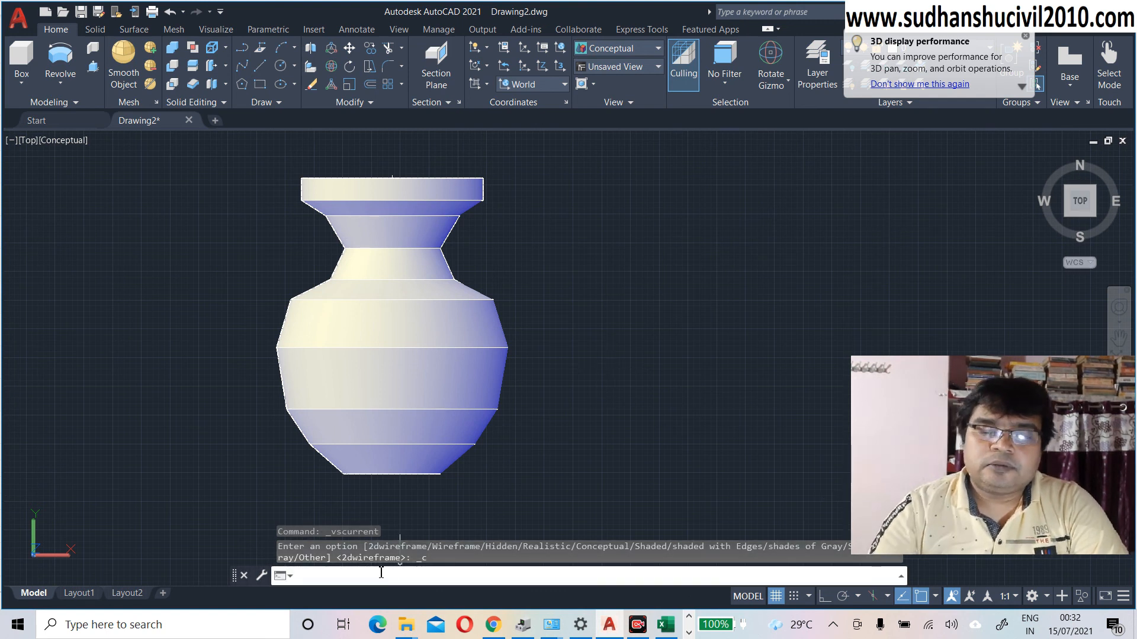
pyautogui.write('ORb')
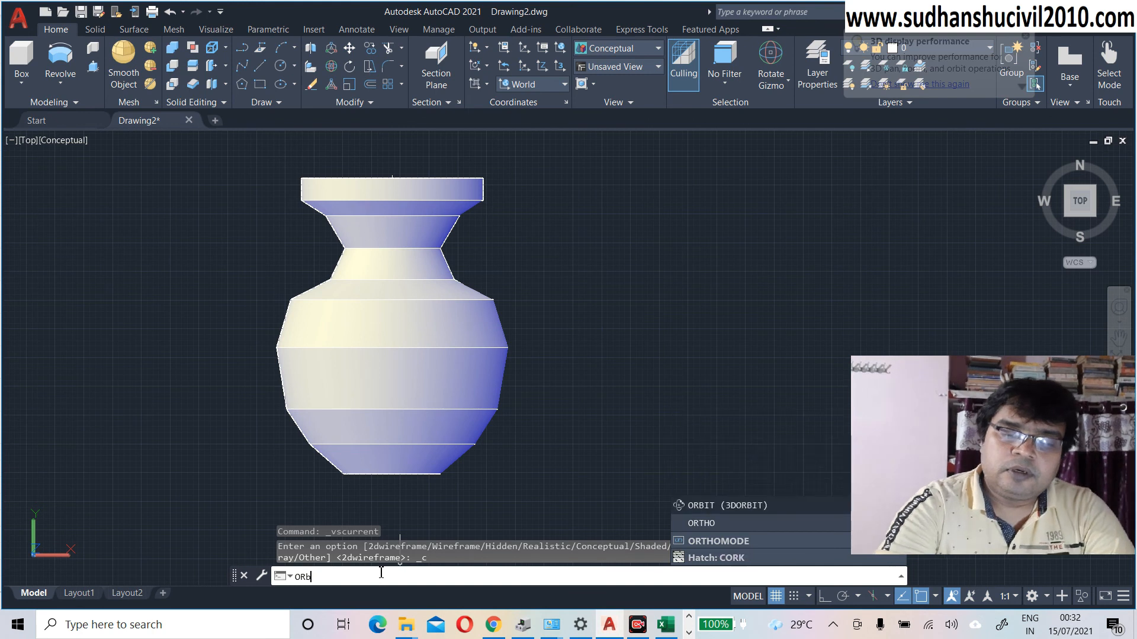
pyautogui.write('i')
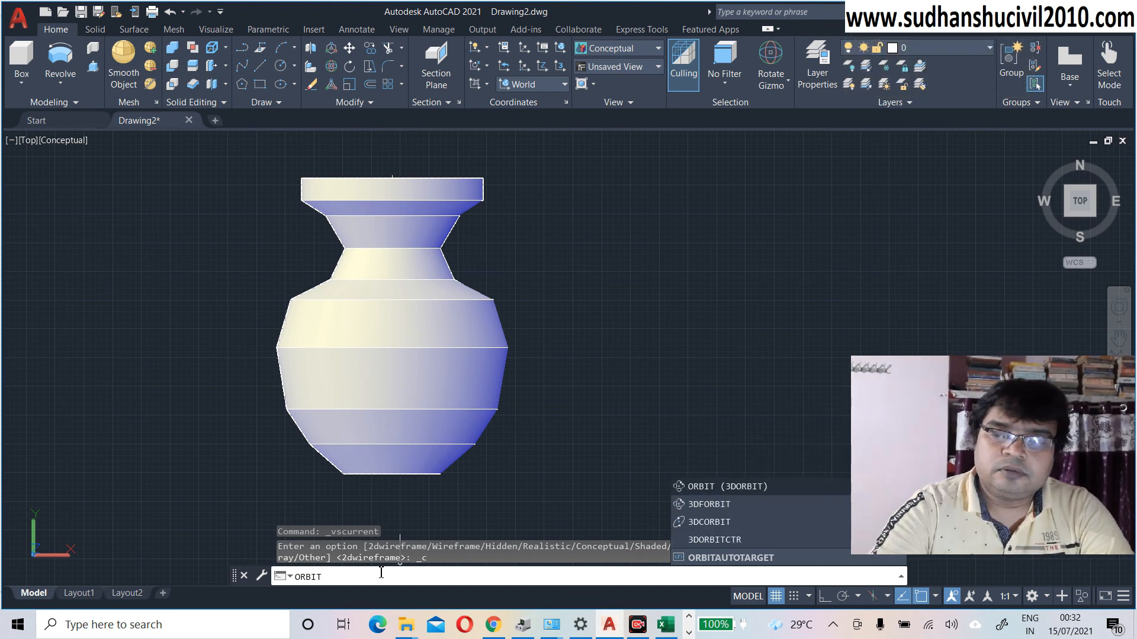
pyautogui.write('t')
# Step: Orbit around the shaded vase, ending with a view looking down into its opening
pyautogui.press('Return')
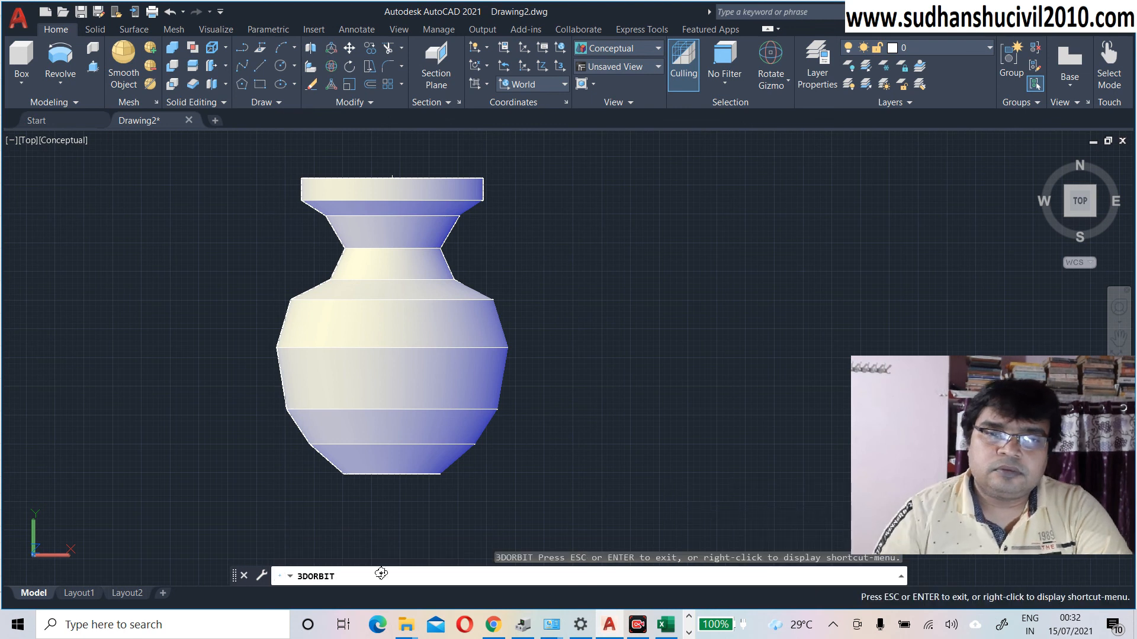
pyautogui.moveTo(421, 264); pyautogui.dragTo(382, 323)
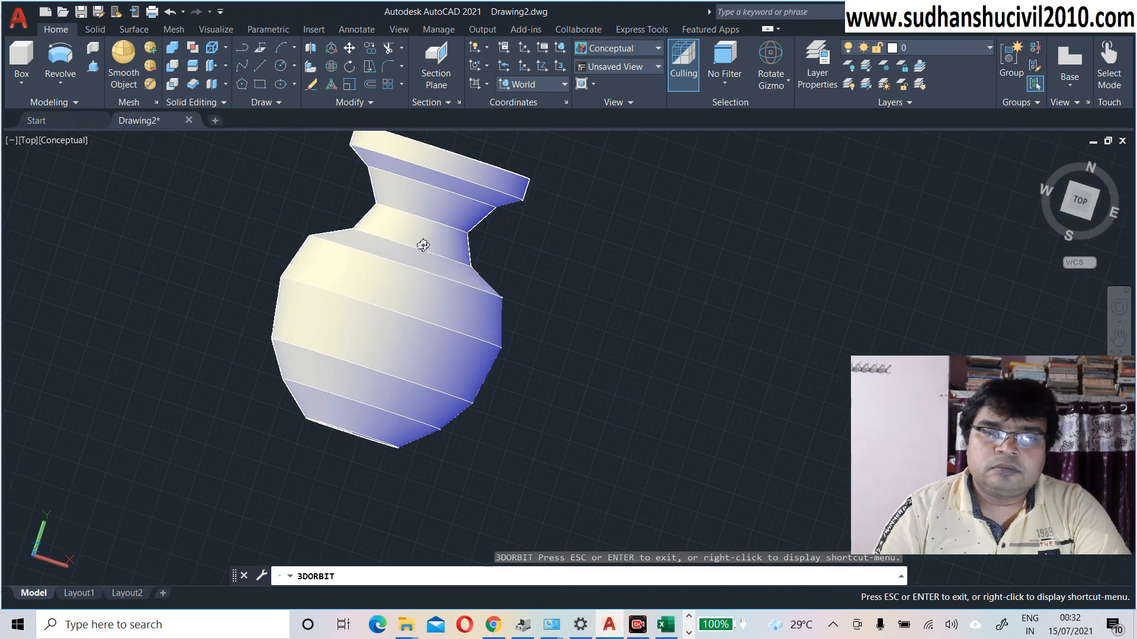
pyautogui.moveTo(449, 185); pyautogui.dragTo(117, 81)
pyautogui.moveTo(569, 302); pyautogui.dragTo(460, 332)
pyautogui.moveTo(380, 329); pyautogui.dragTo(572, 246)
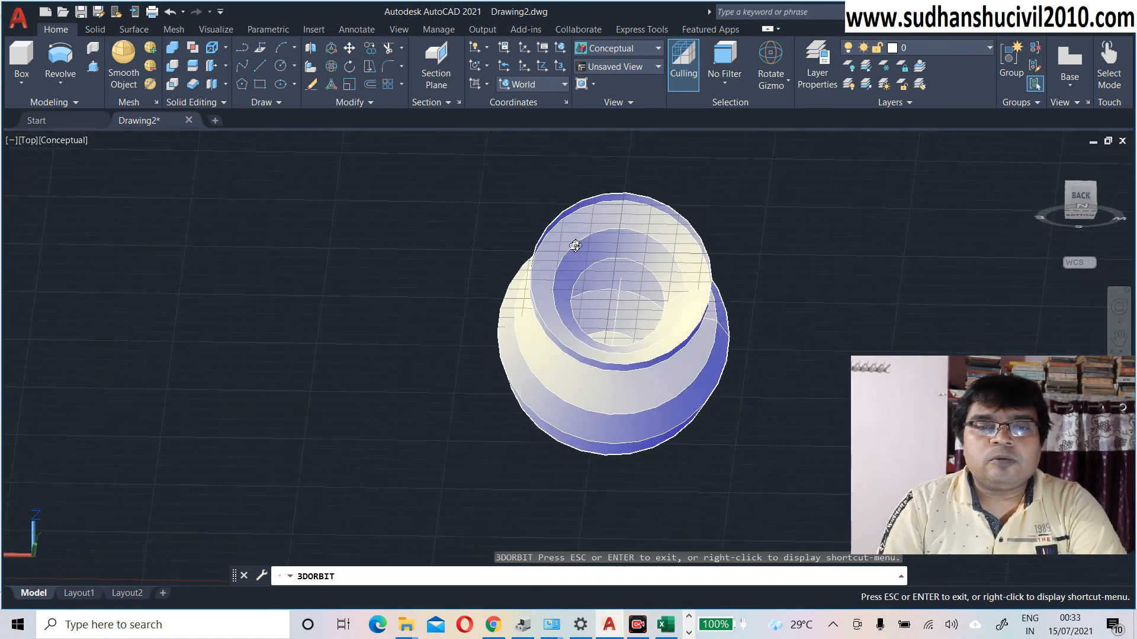